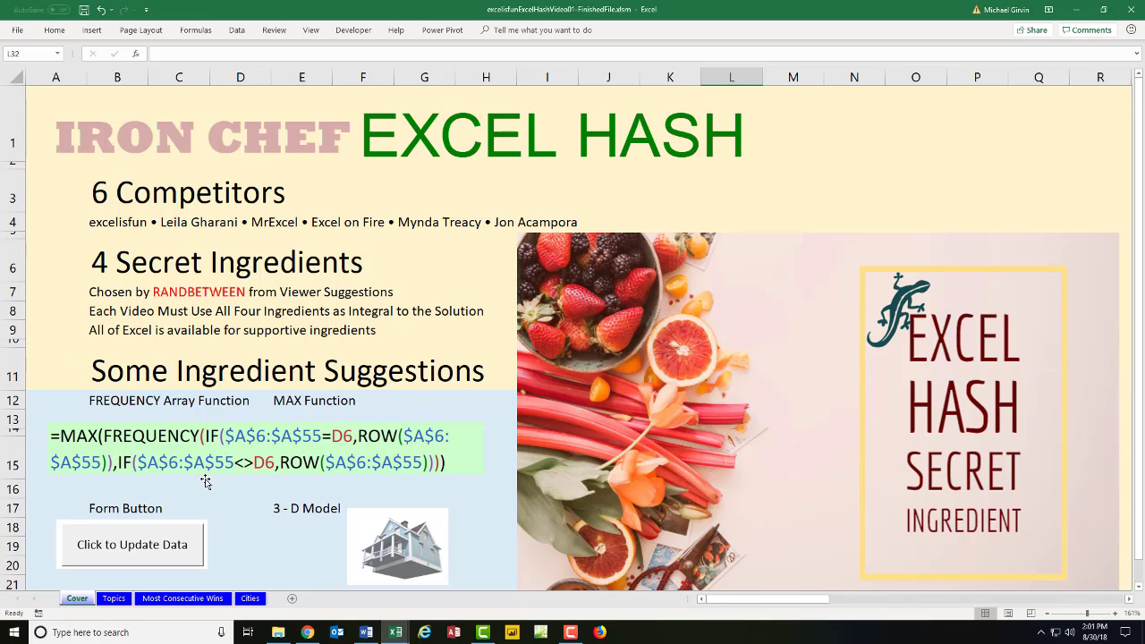
Go to the Topics sheet, which lists the workbook's seven topics
left_click(124, 602)
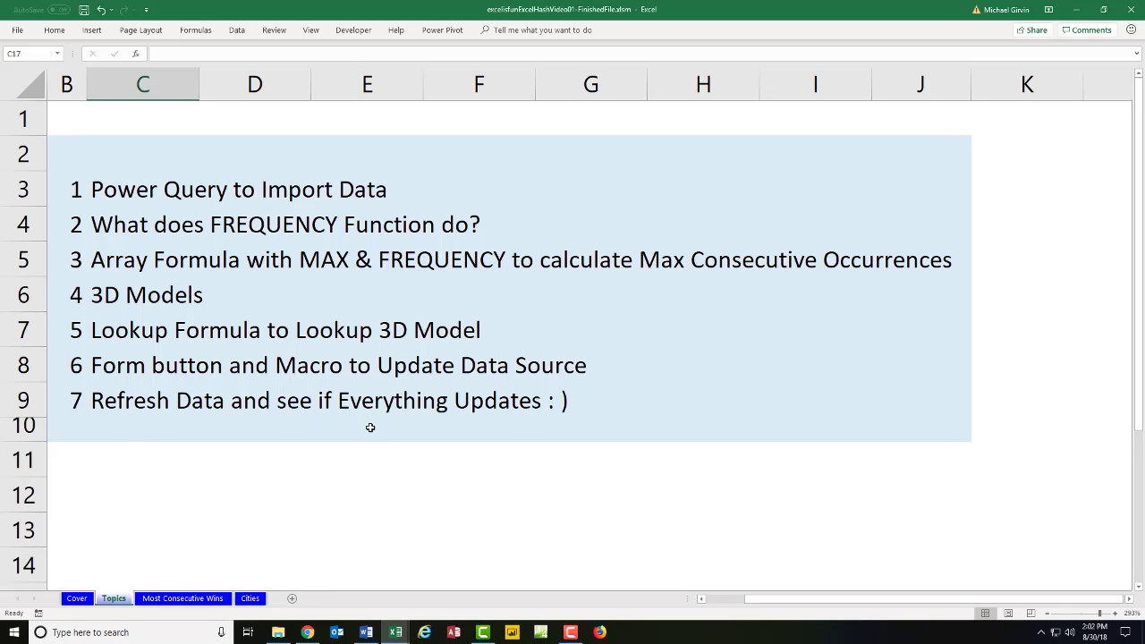
Check Alameda's two consecutive wins, then rotate the house 3D model on the Cities sheet
left_click(213, 598)
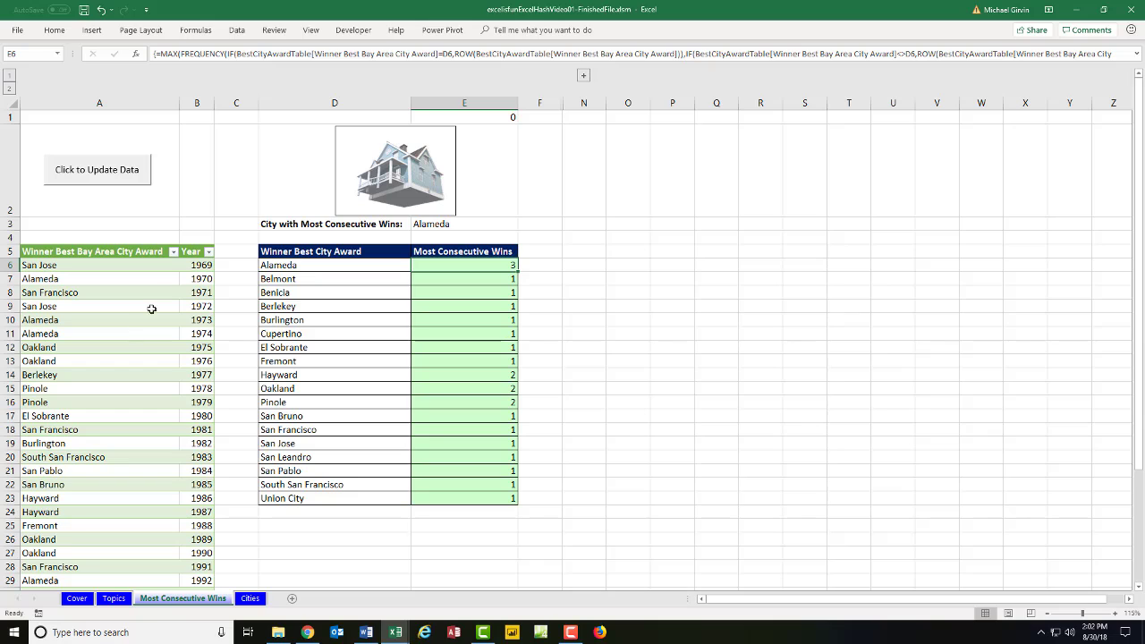
mouse_move(84, 320)
left_mouse_down()
mouse_move(84, 341)
mouse_move(83, 329)
left_mouse_up()
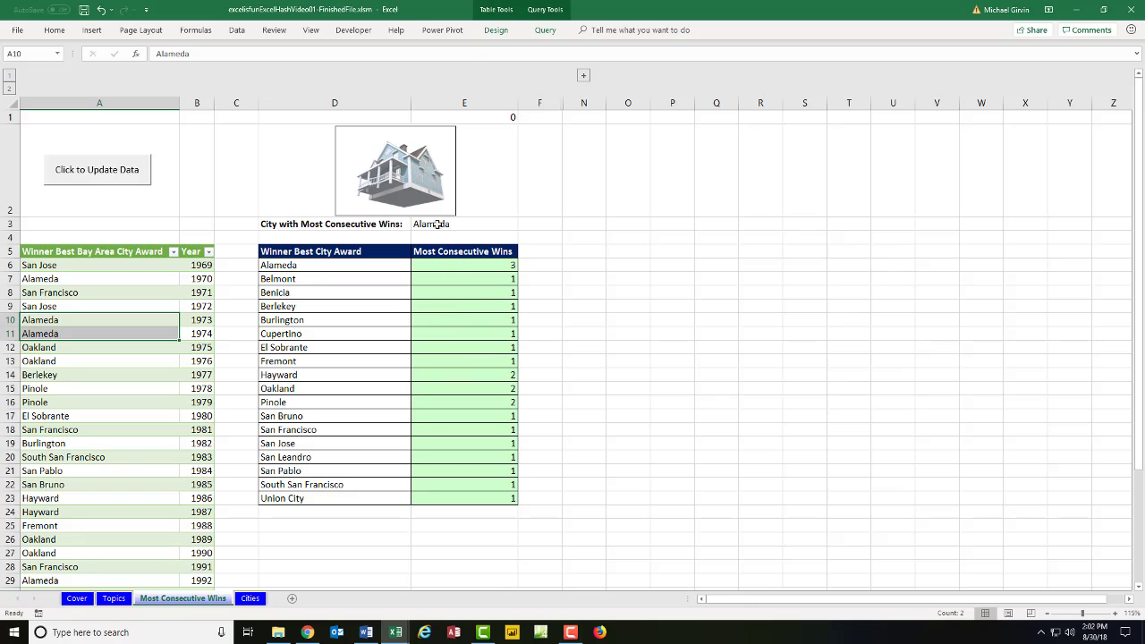
left_click(251, 598)
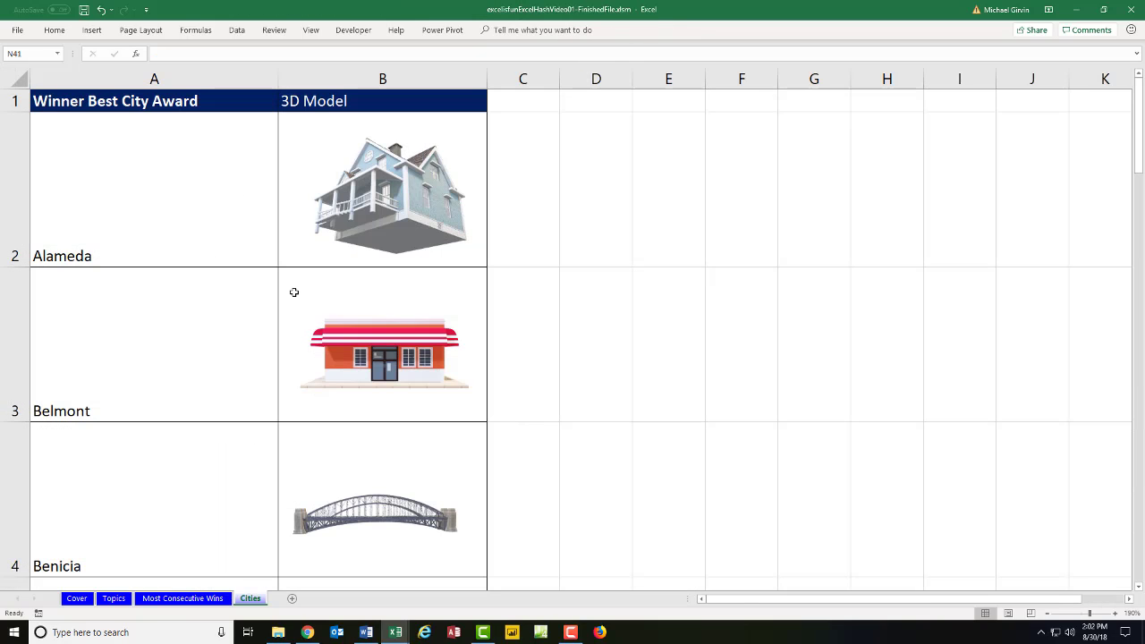
left_click(397, 227)
left_click_drag(397, 227, 397, 253)
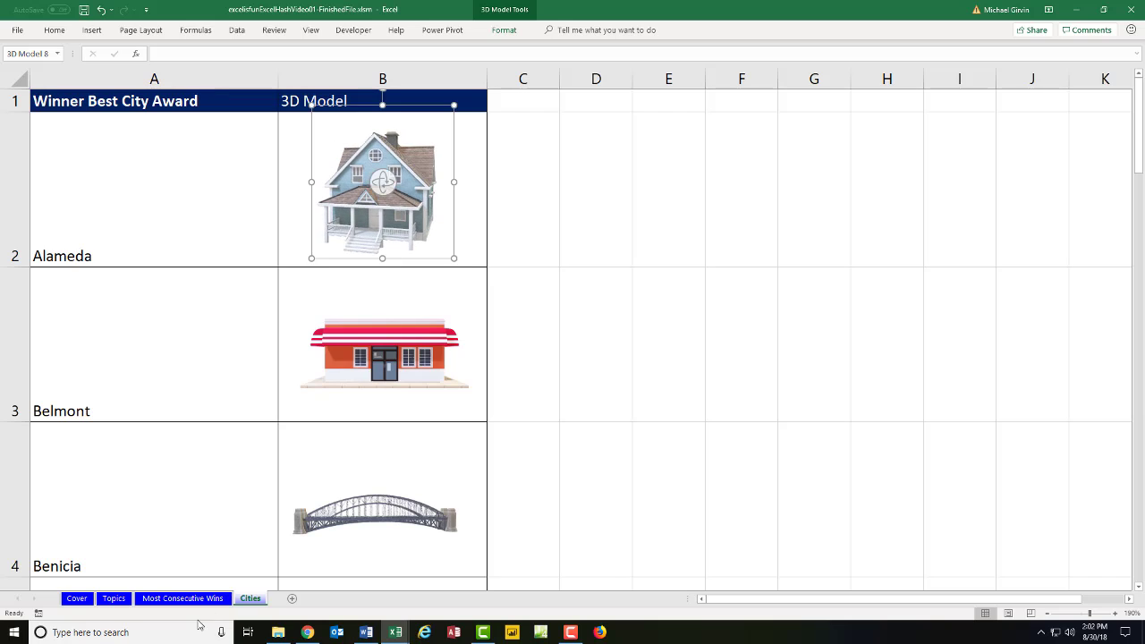
Refresh the award data so San Bruno wins with 5 consecutive wins
left_click(192, 598)
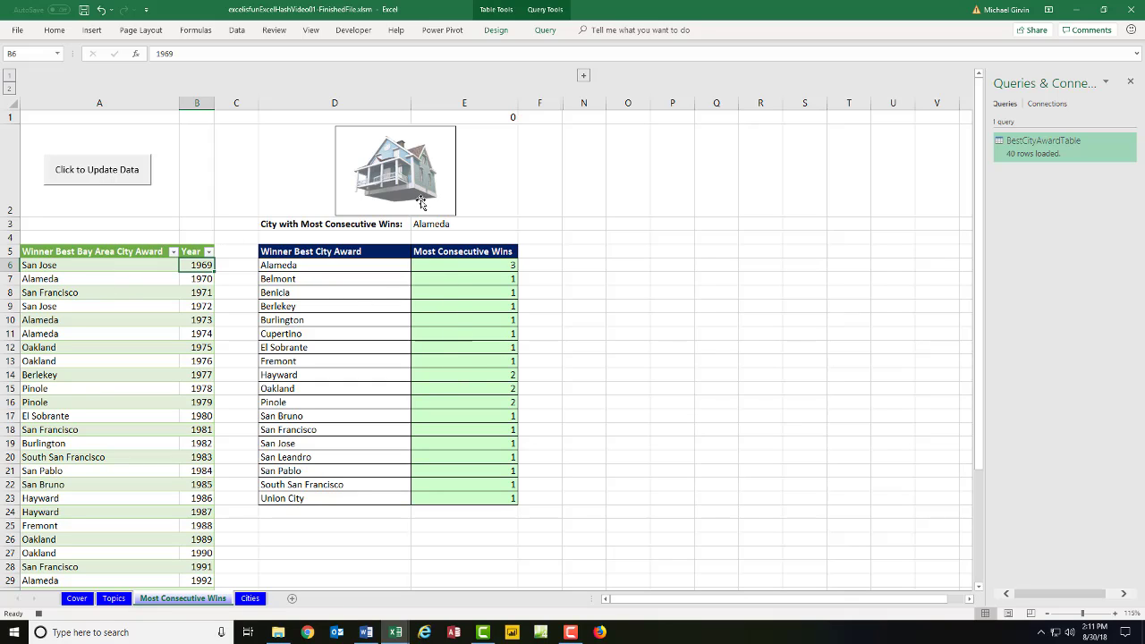
left_click(98, 174)
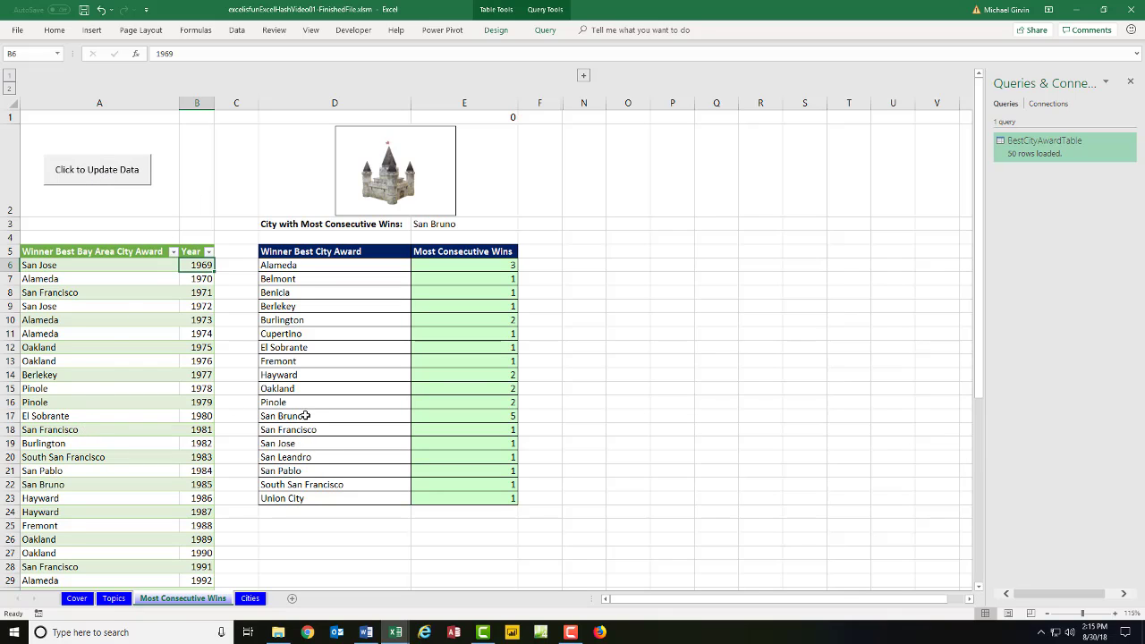
left_click_drag(288, 418, 473, 417)
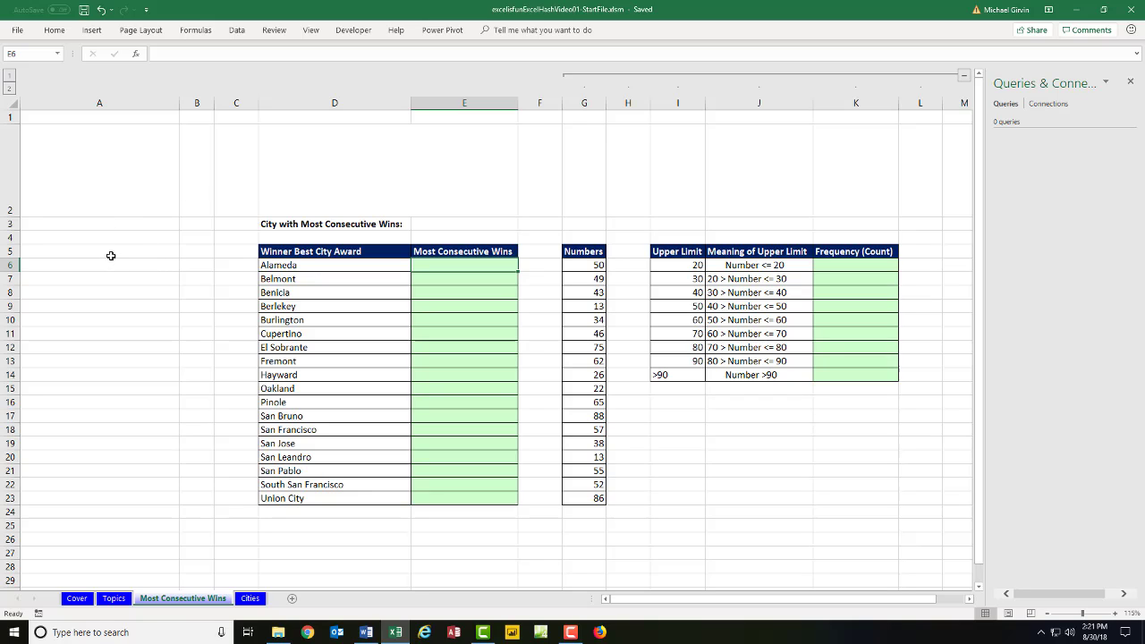
Get data from the workbook BestCityAwardTable.xlsx and preview its BestCityAwardTable table
left_click(237, 30)
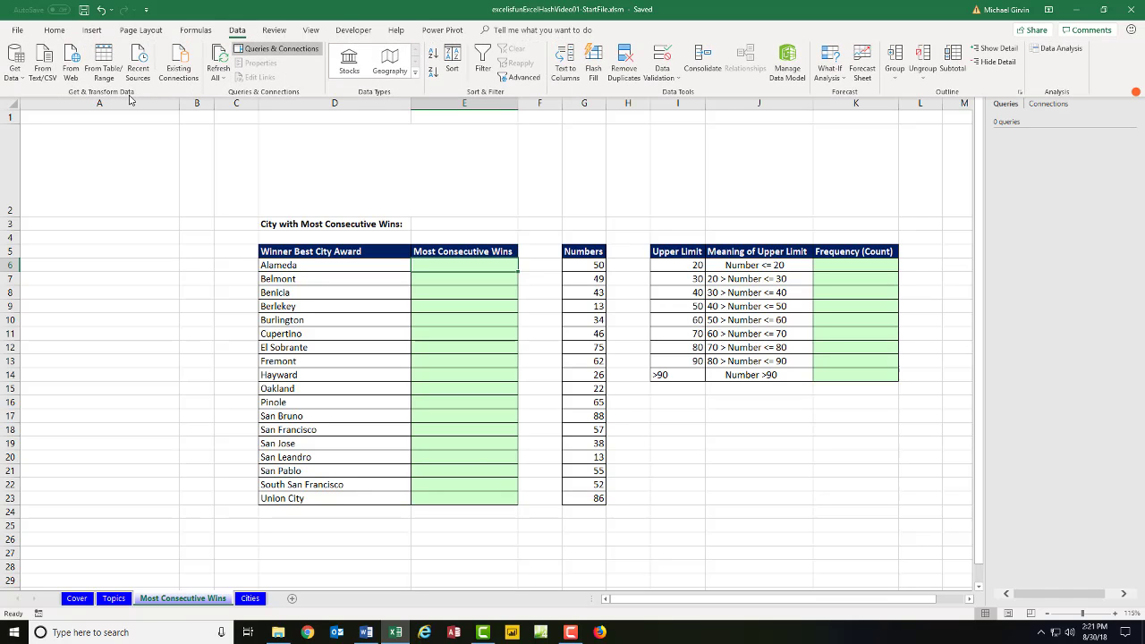
left_click(22, 79)
mouse_move(34, 104)
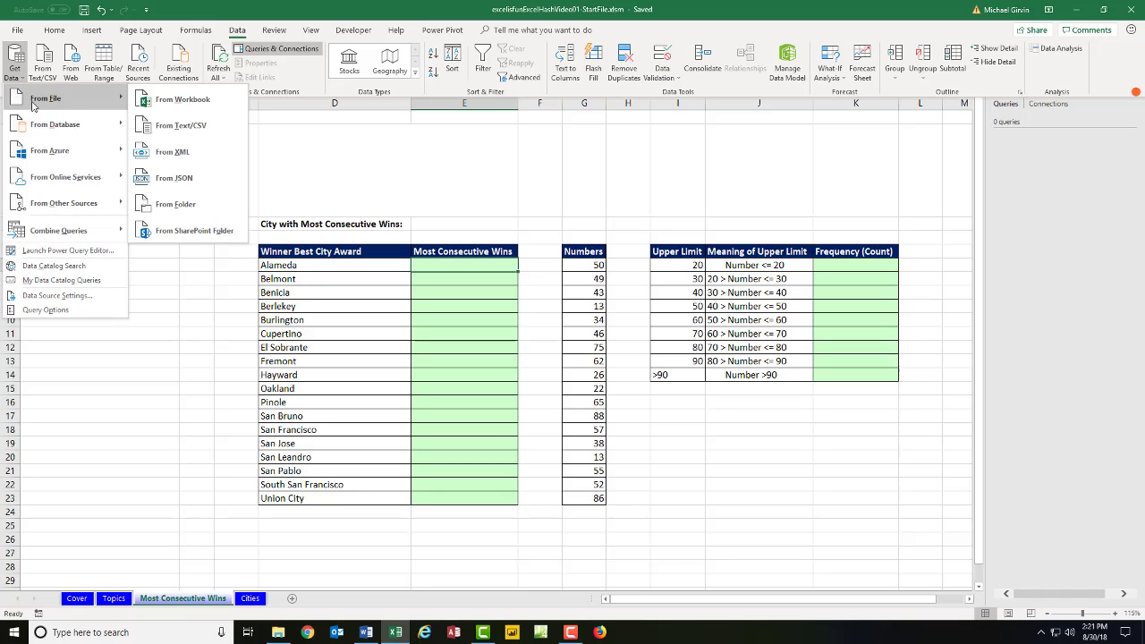
left_click(185, 108)
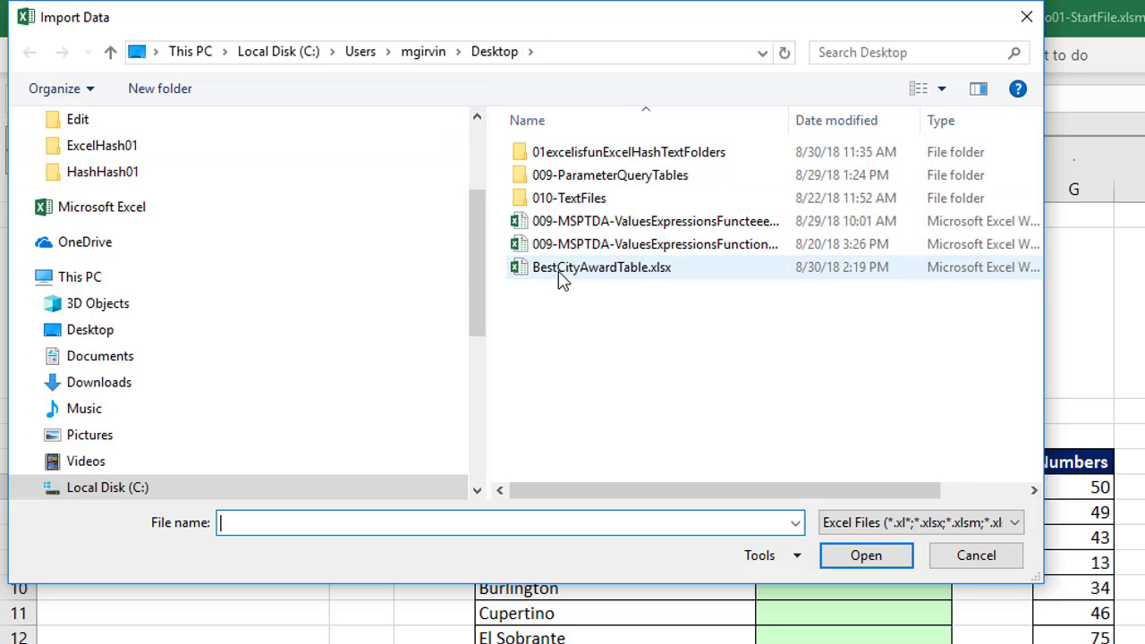
left_click(561, 274)
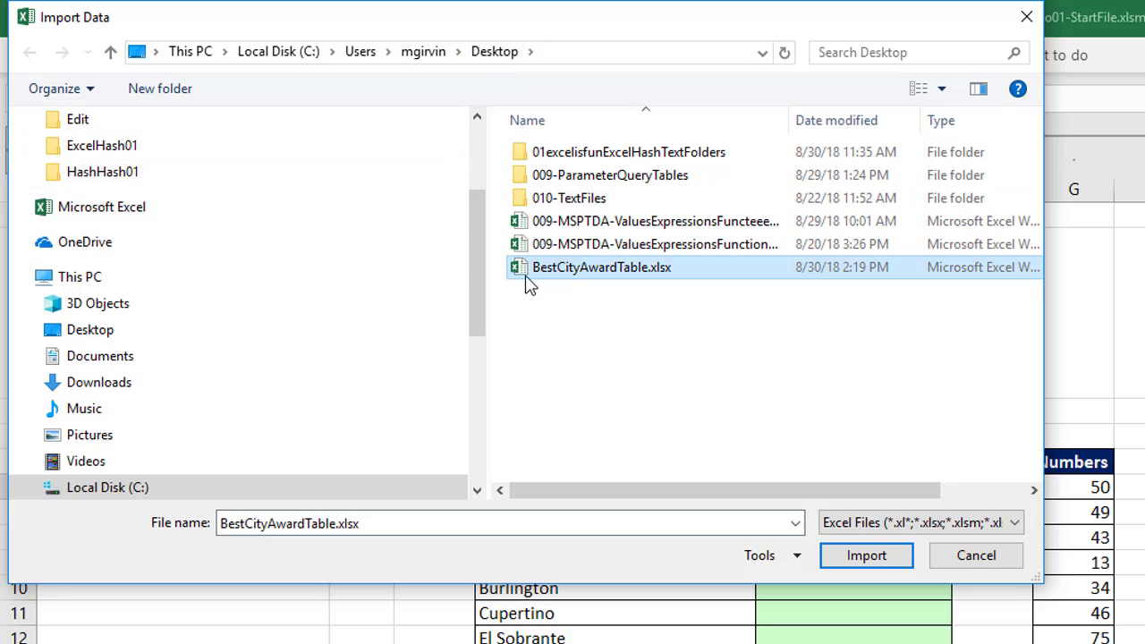
double_click(605, 273)
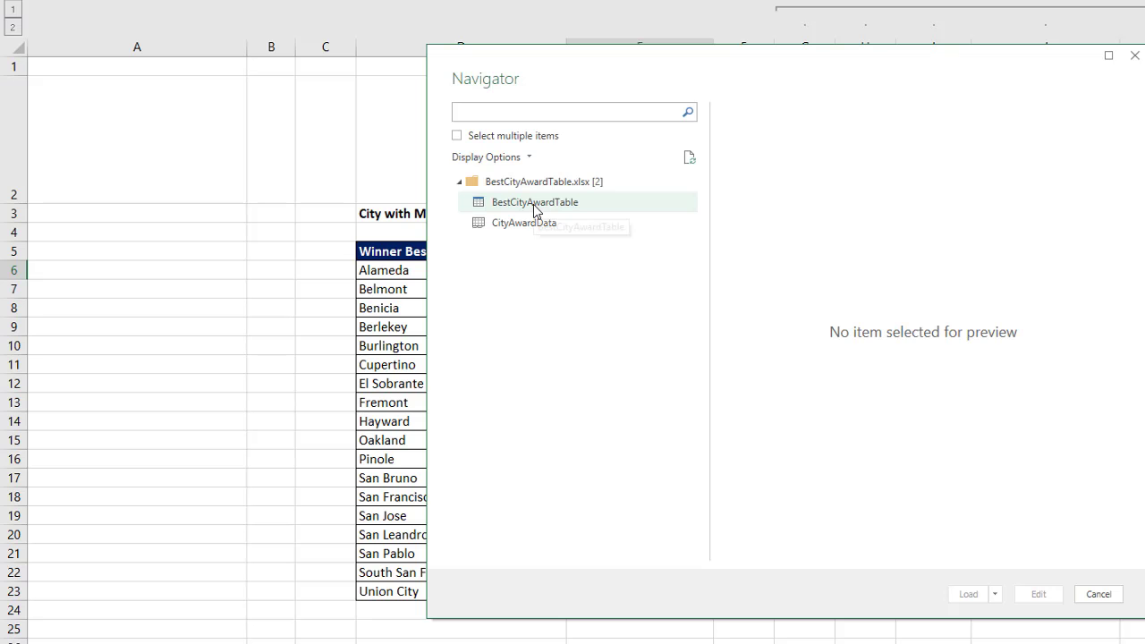
left_click(713, 397)
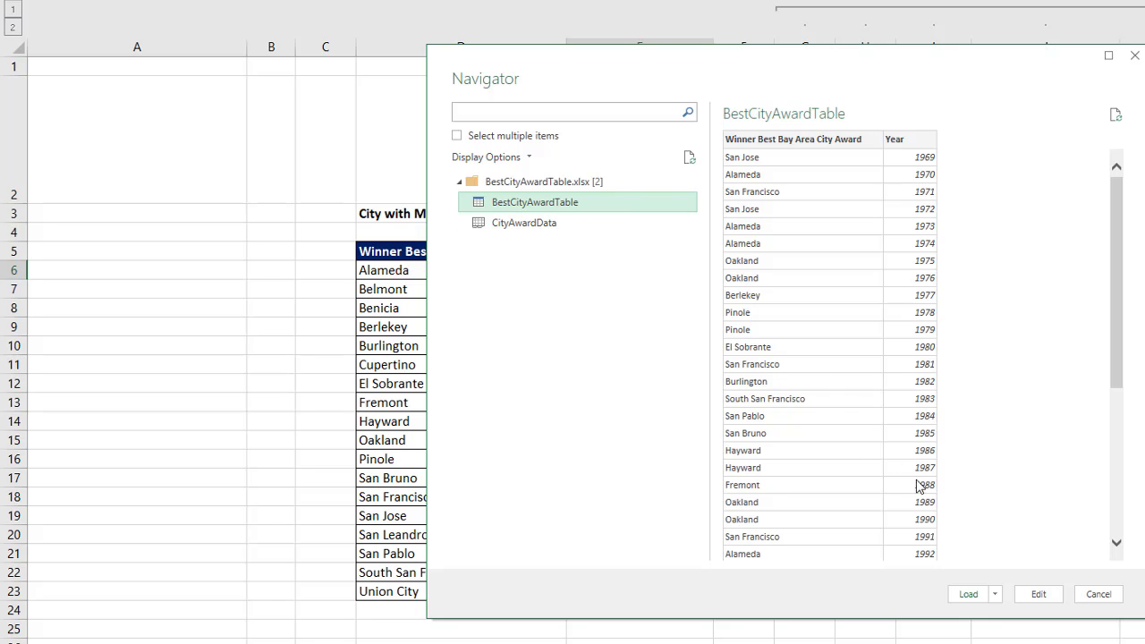
In the Power Query editor, sort the award table by Year ascending
left_click(1037, 595)
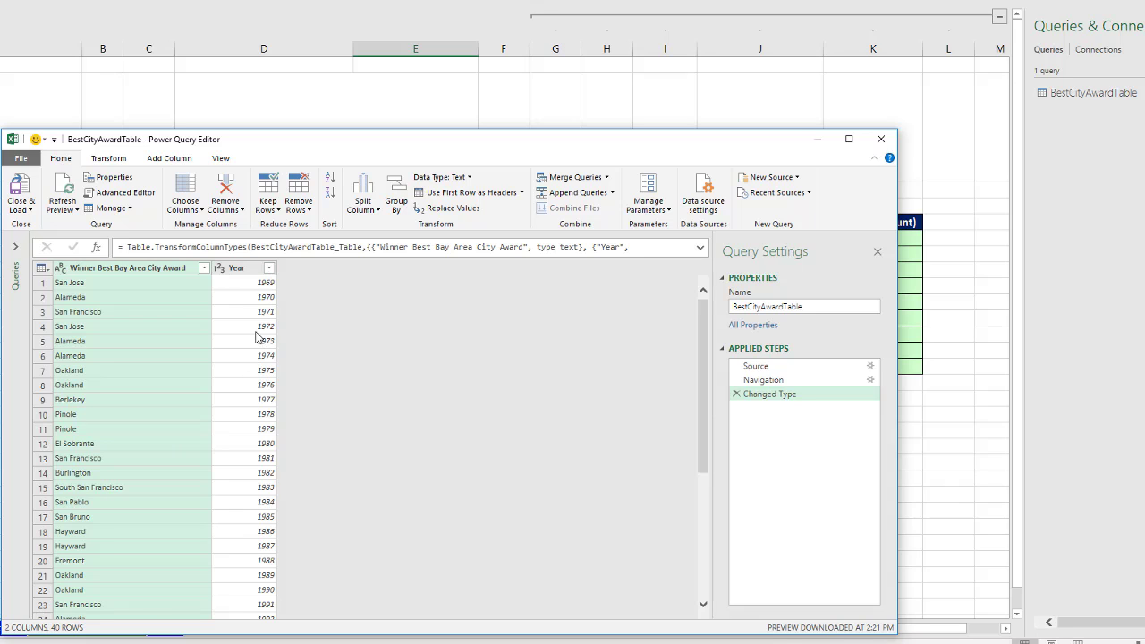
left_click(269, 268)
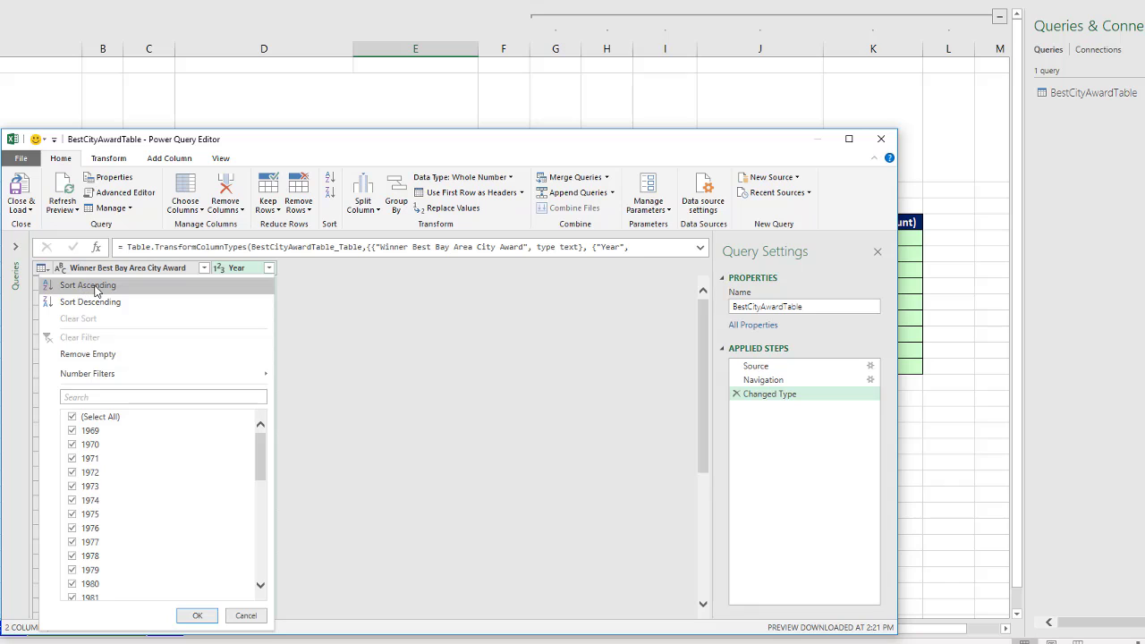
left_click(89, 285)
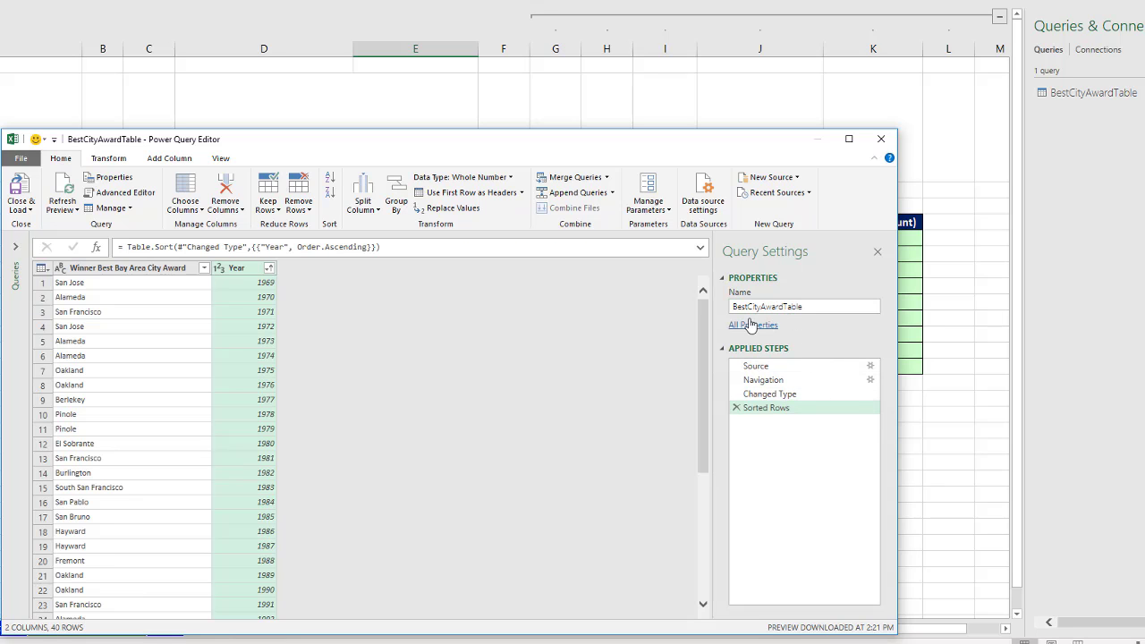
Load the query as a table at A3 on the existing worksheet
left_click(20, 208)
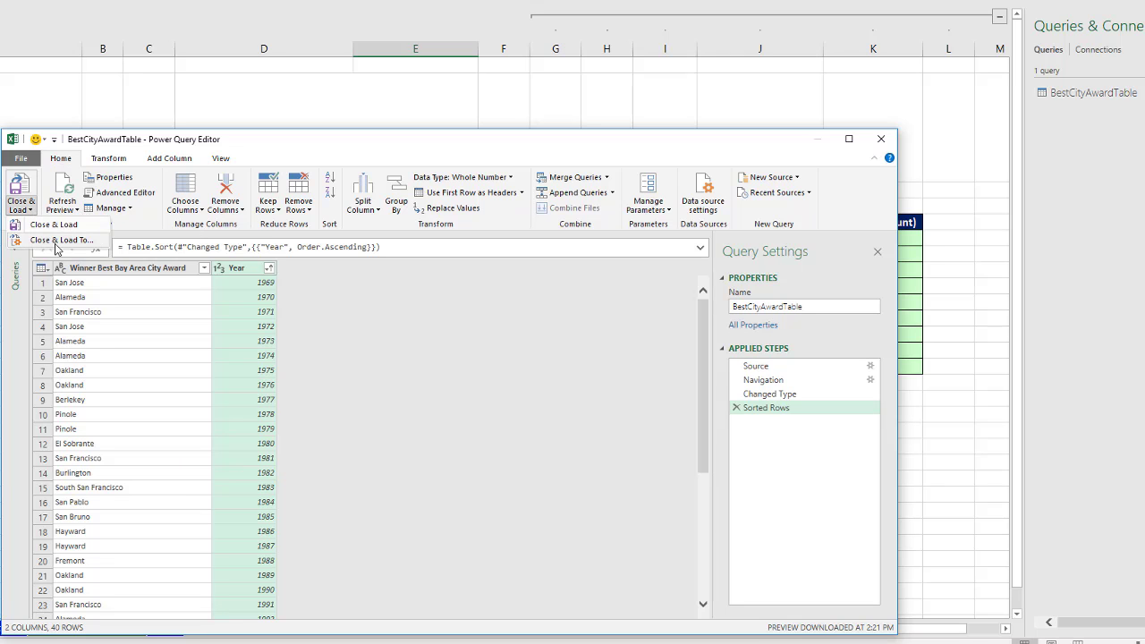
left_click(56, 241)
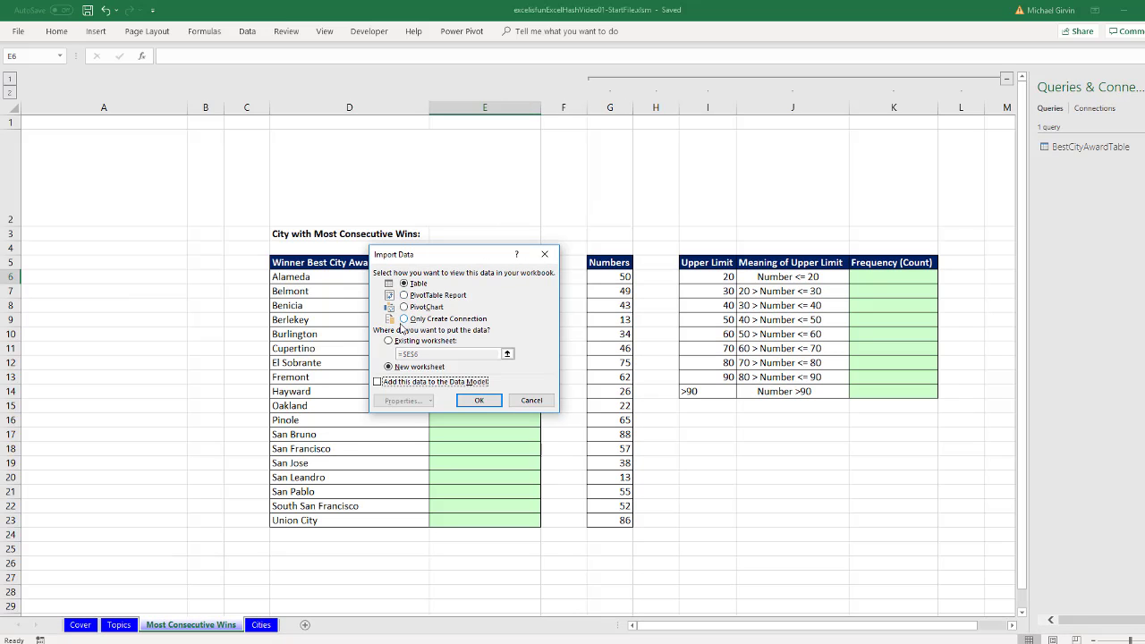
left_click(391, 342)
left_click(59, 233)
left_click(480, 401)
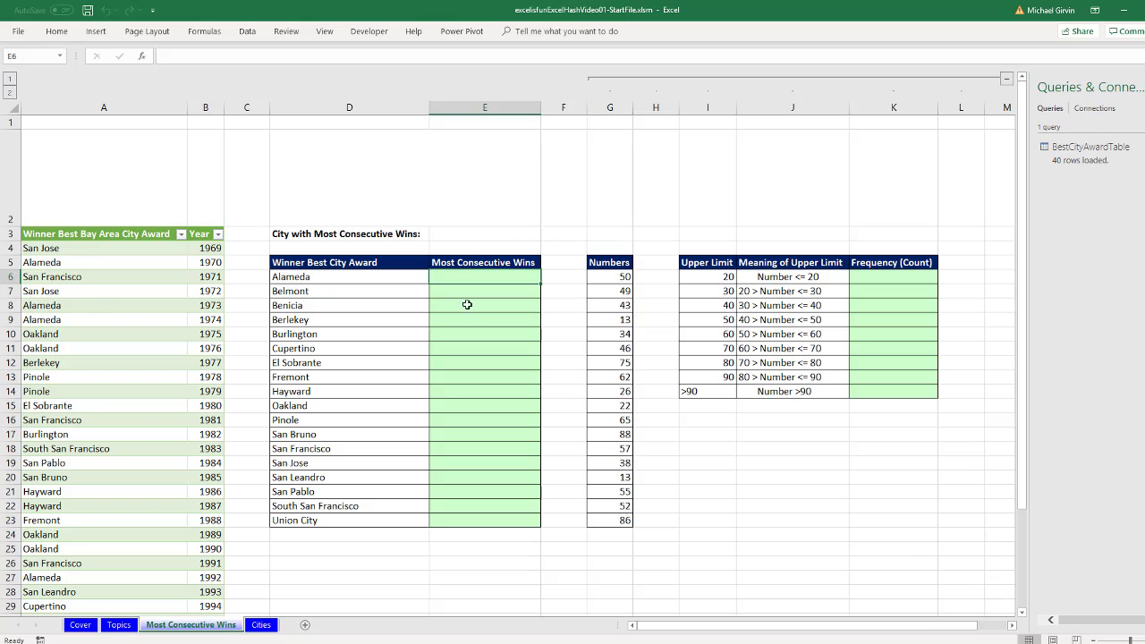
left_click(1012, 625)
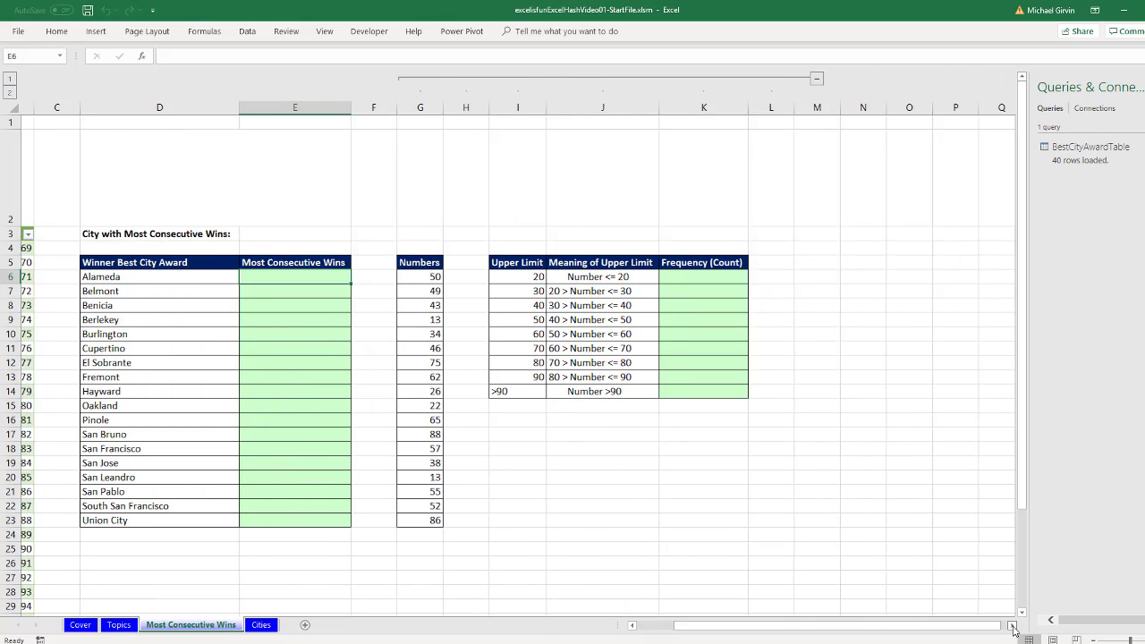
left_click(629, 282)
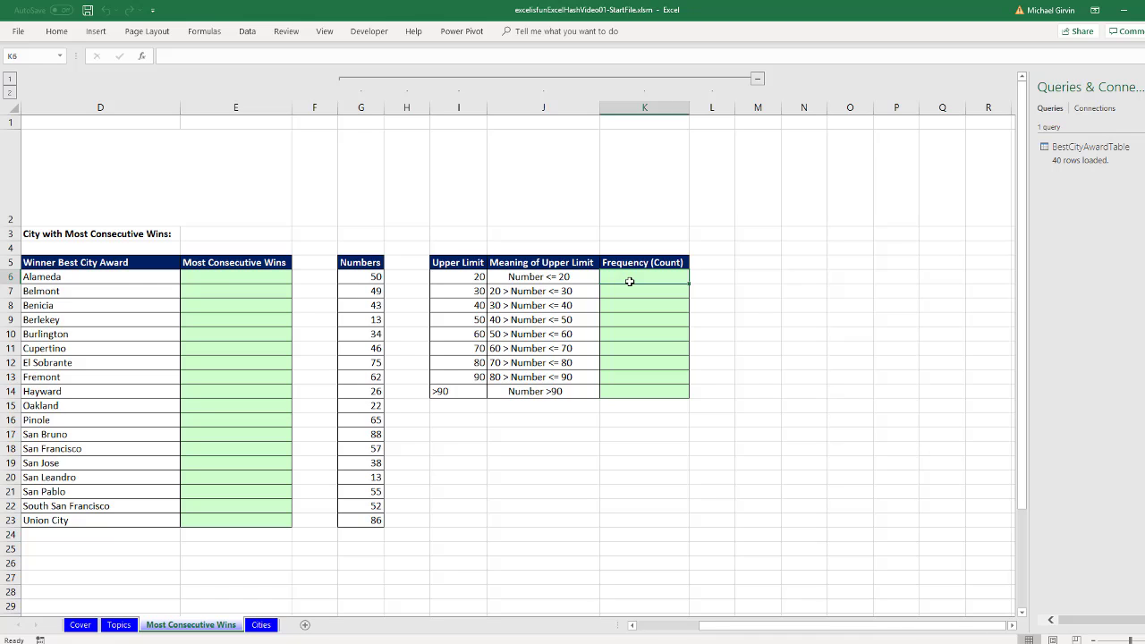
left_click_drag(358, 276, 367, 520)
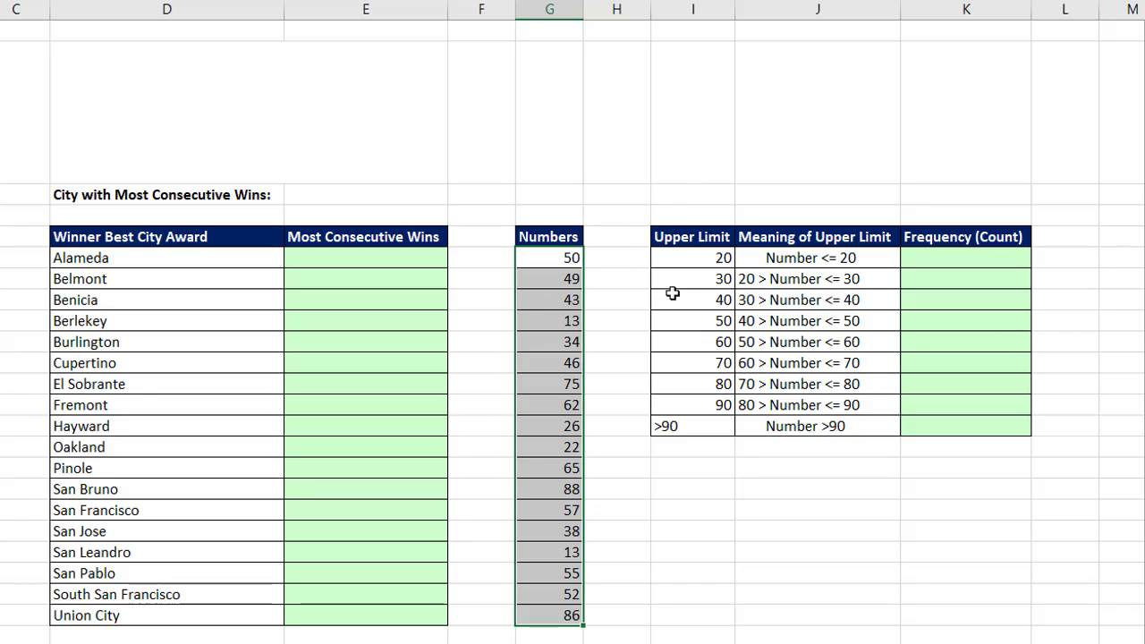
left_click_drag(693, 258, 700, 404)
left_click_drag(771, 344, 945, 355)
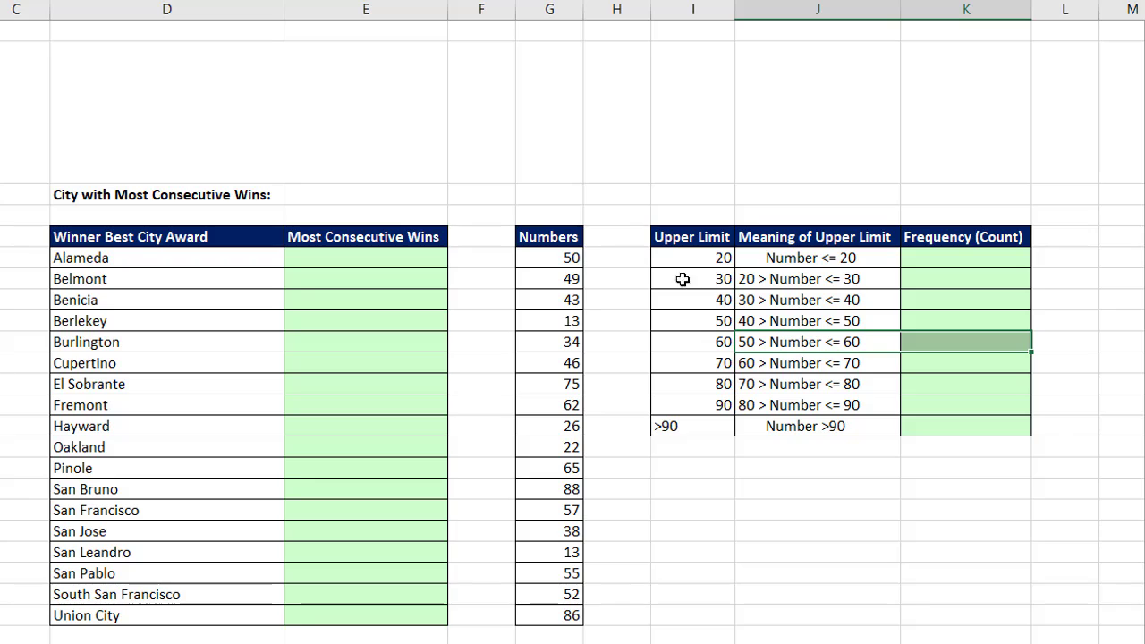
left_click_drag(662, 257, 687, 404)
left_click_drag(805, 259, 823, 421)
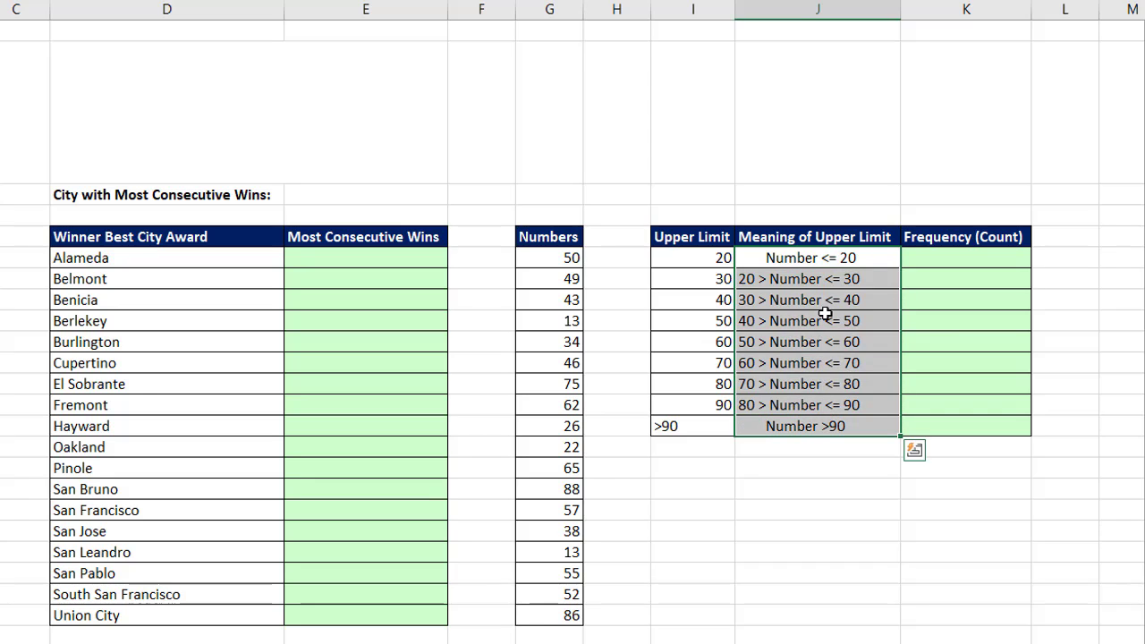
left_click(827, 261)
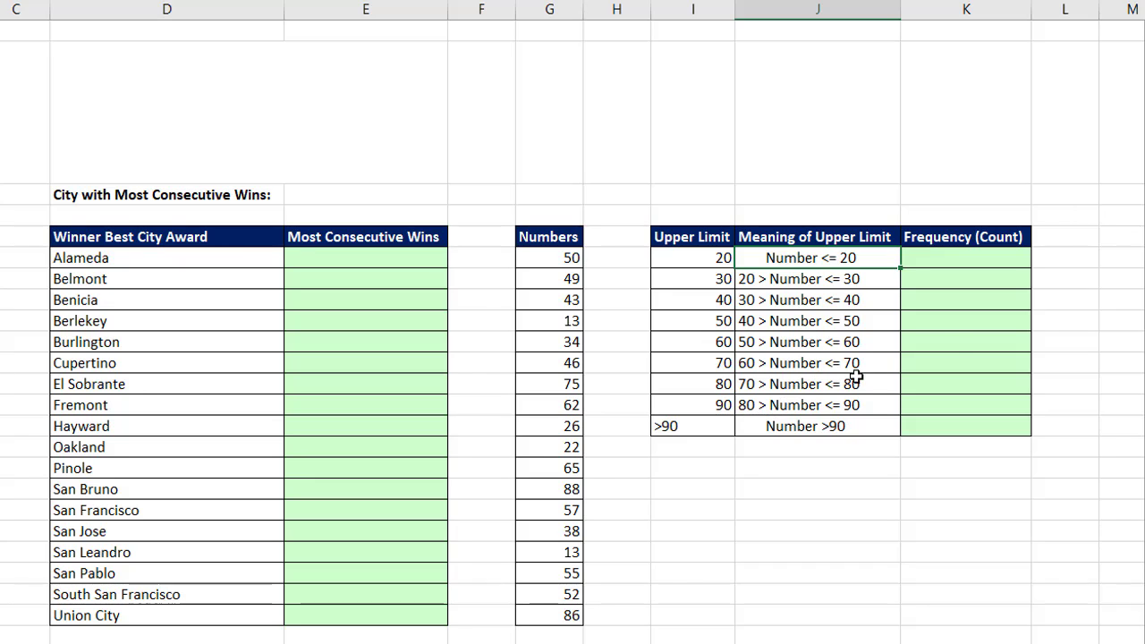
left_click(910, 343)
left_click_drag(863, 347, 708, 350)
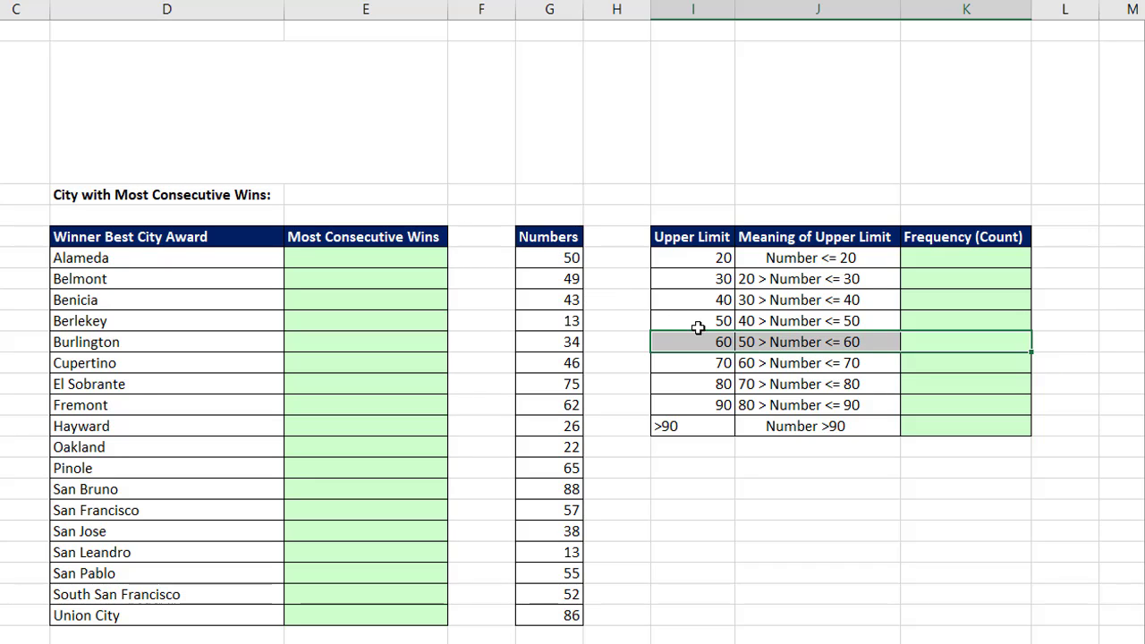
mouse_move(696, 324)
left_mouse_down()
mouse_move(864, 319)
mouse_move(693, 336)
left_mouse_up()
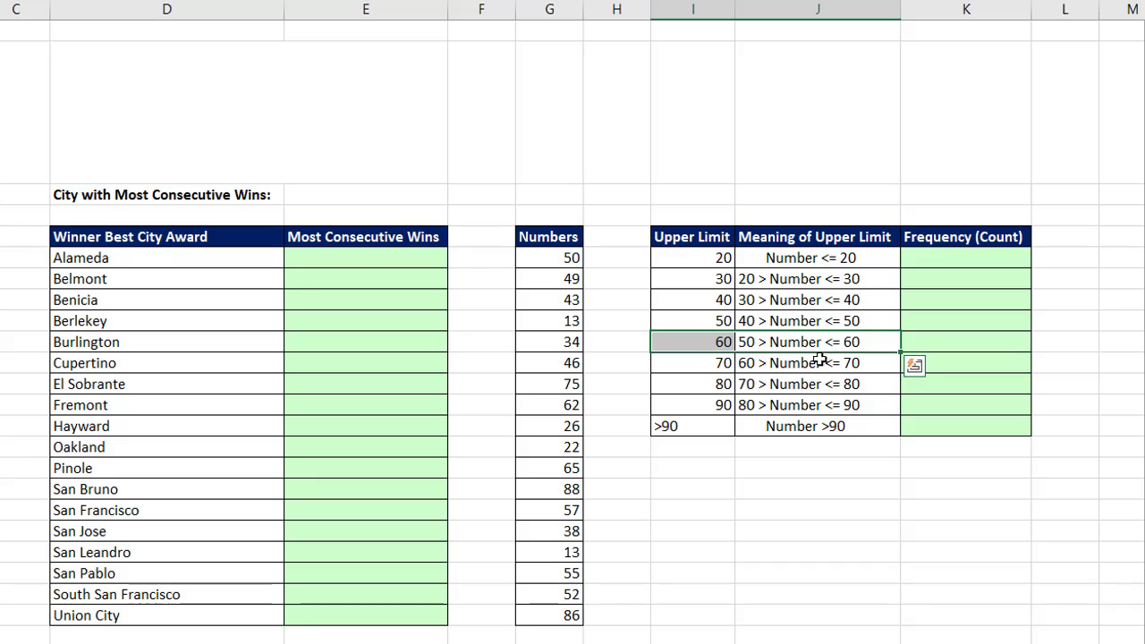
left_click(539, 508)
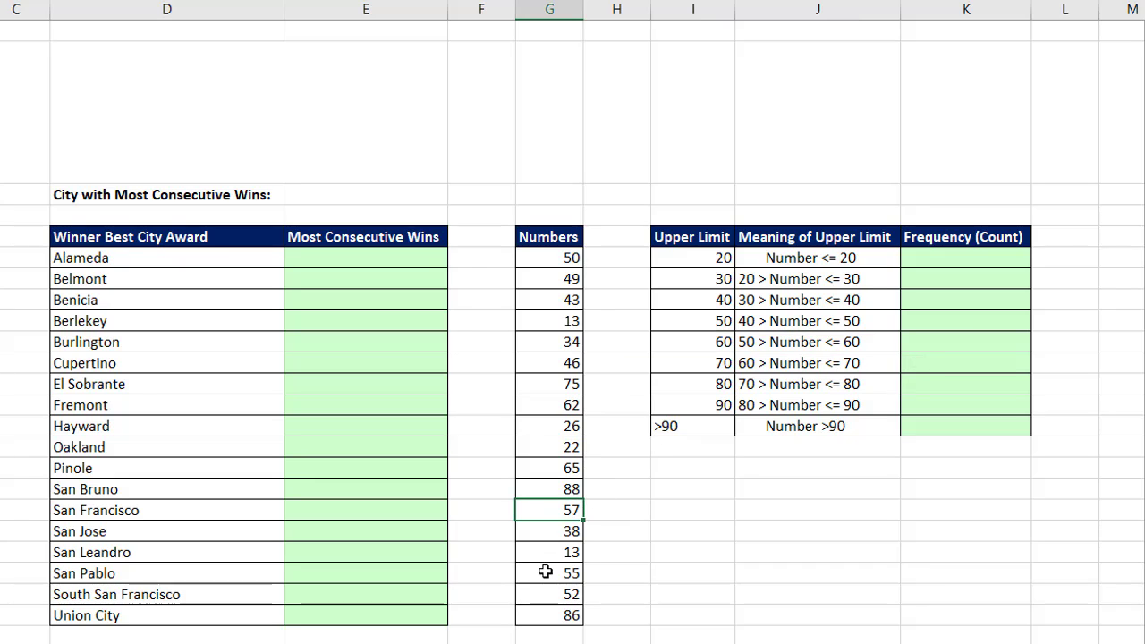
Enter =FREQUENCY(G6:G23,I6:I13) over K6:K13 and preview the counts with F9
left_click_drag(539, 572, 542, 595, "ctrl")
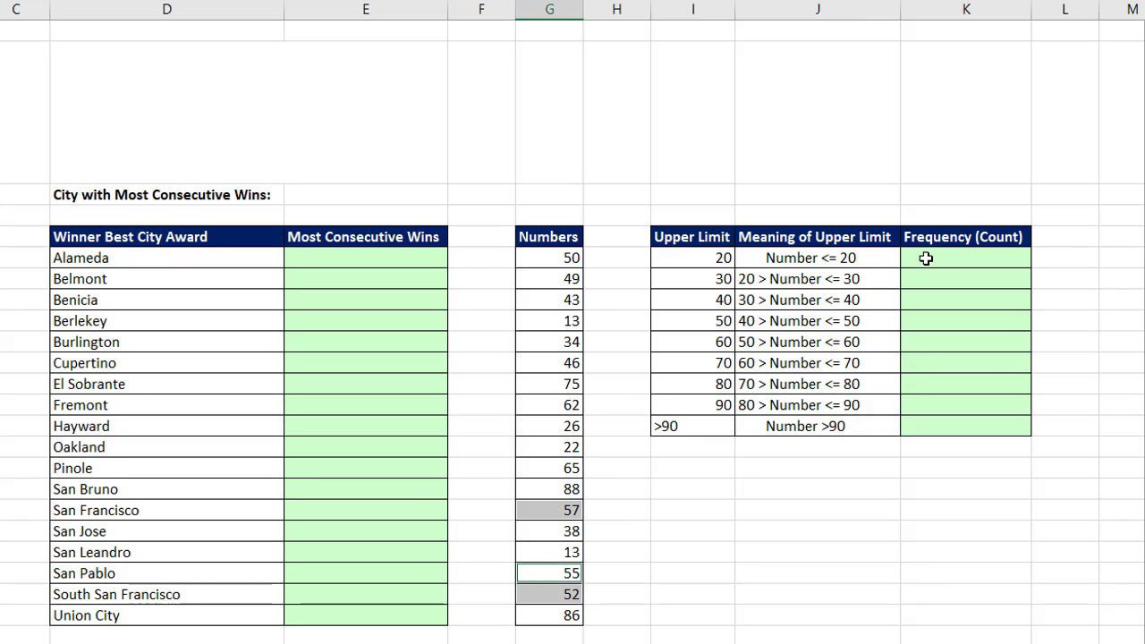
left_click_drag(926, 258, 938, 419)
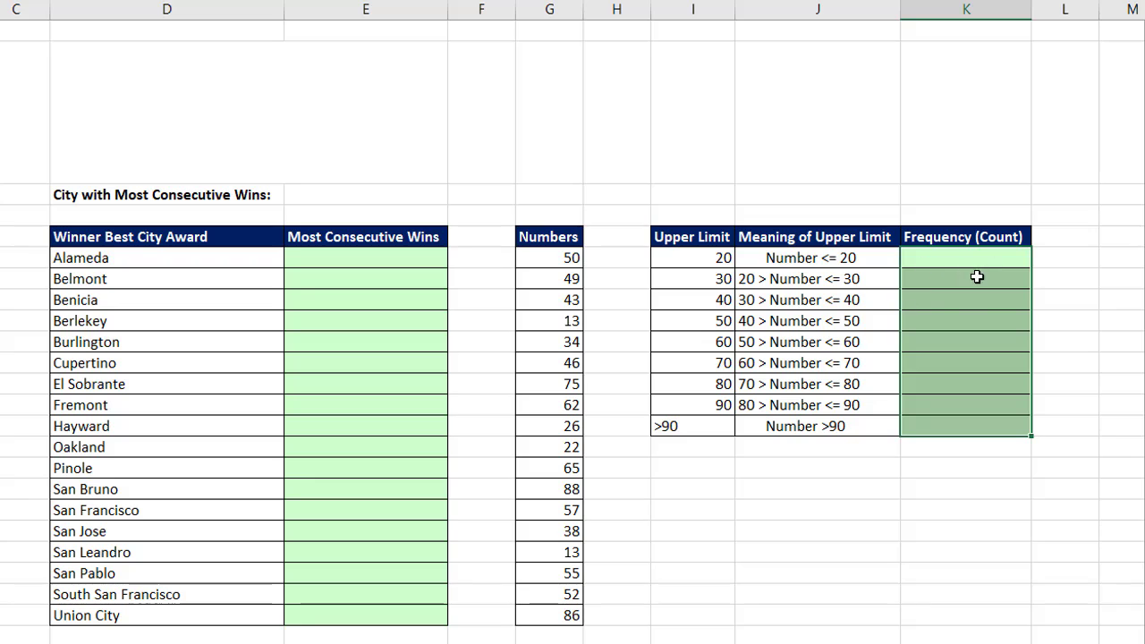
type("=FREQUENCY(")
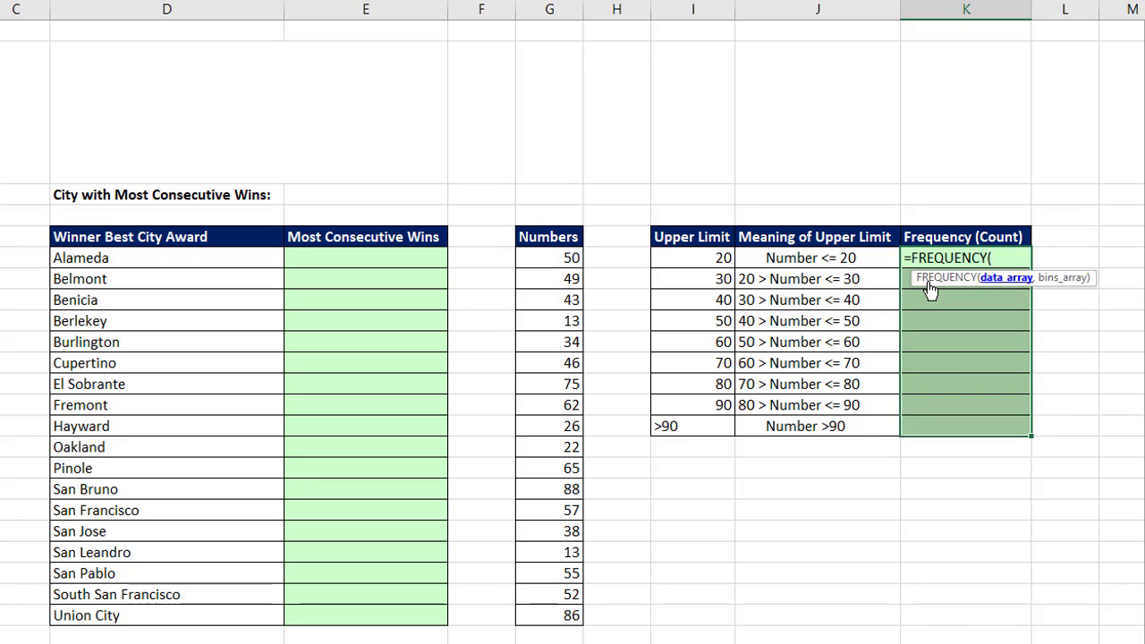
left_click_drag(549, 259, 548, 615)
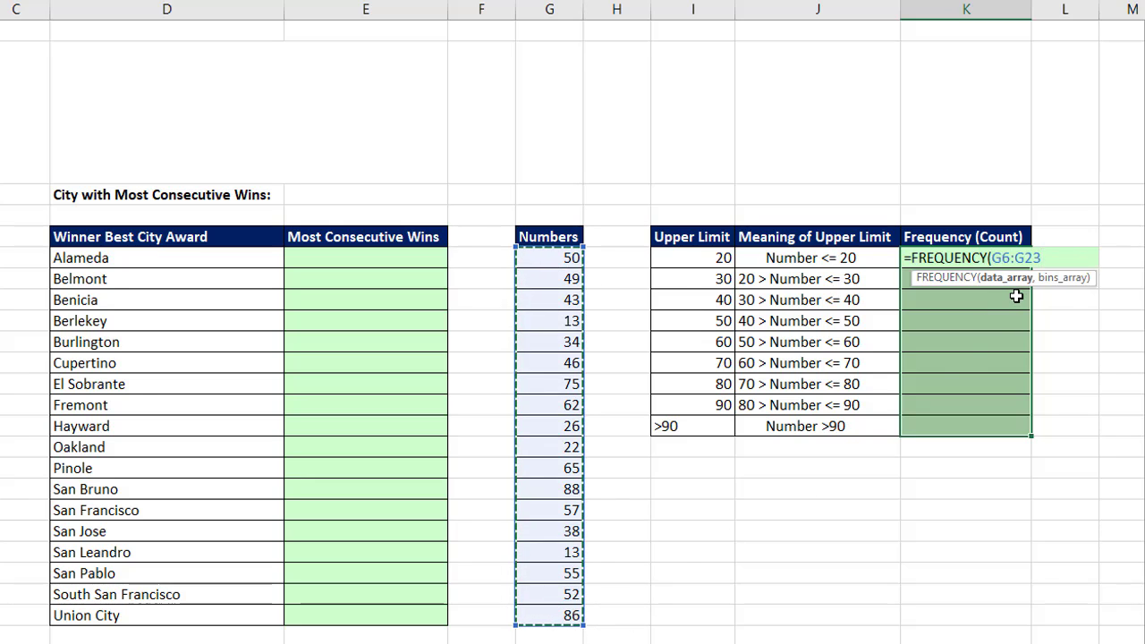
type(",")
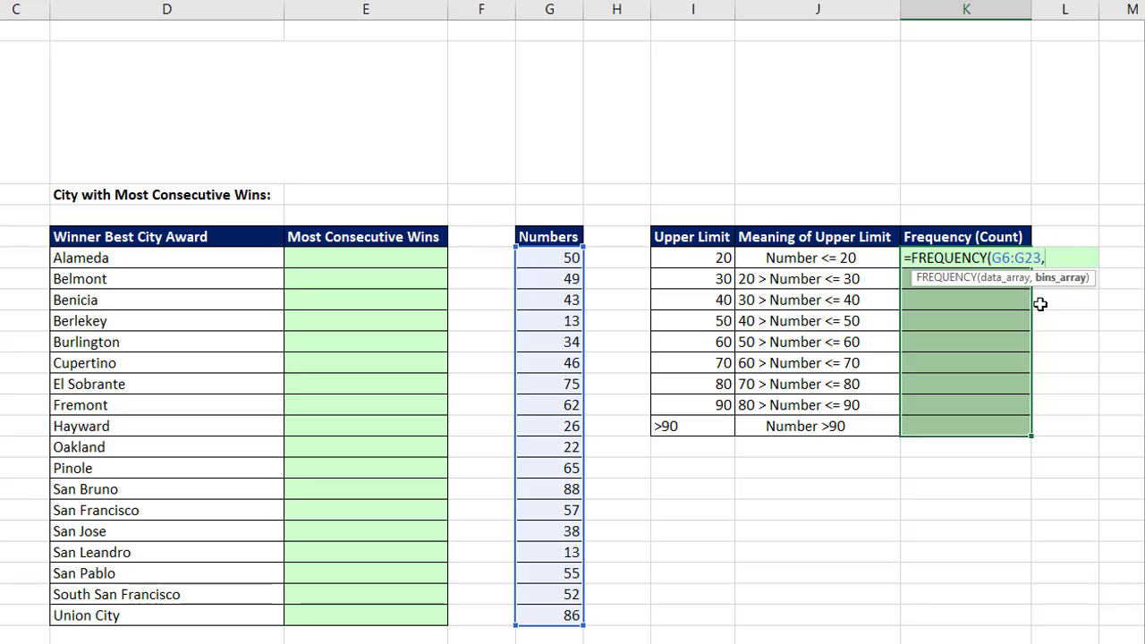
left_click_drag(694, 260, 706, 398)
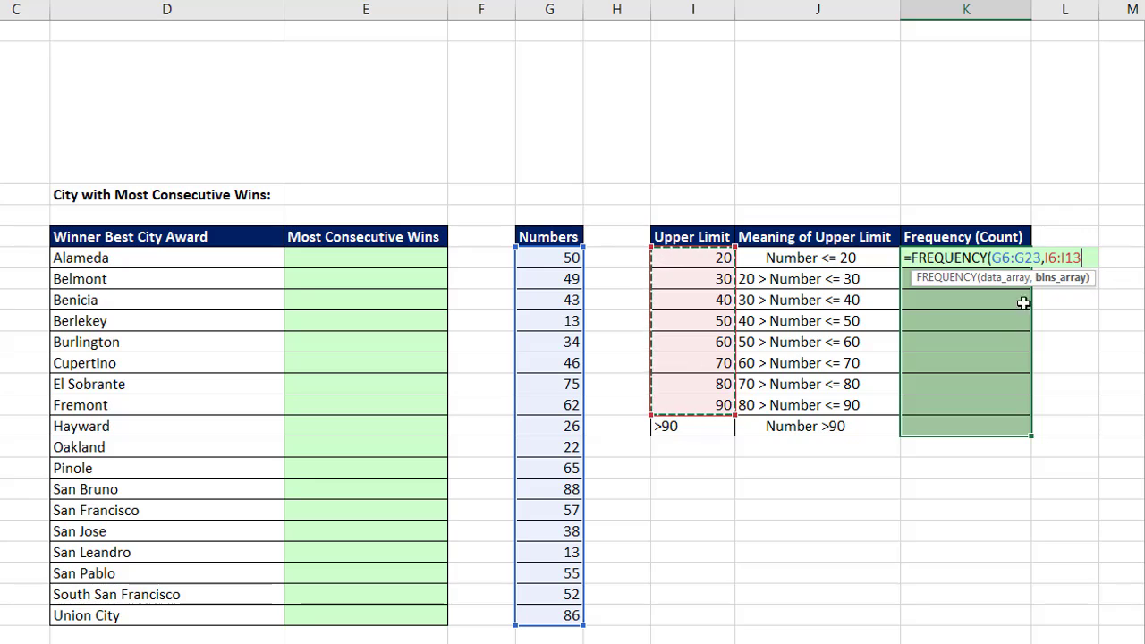
type(")")
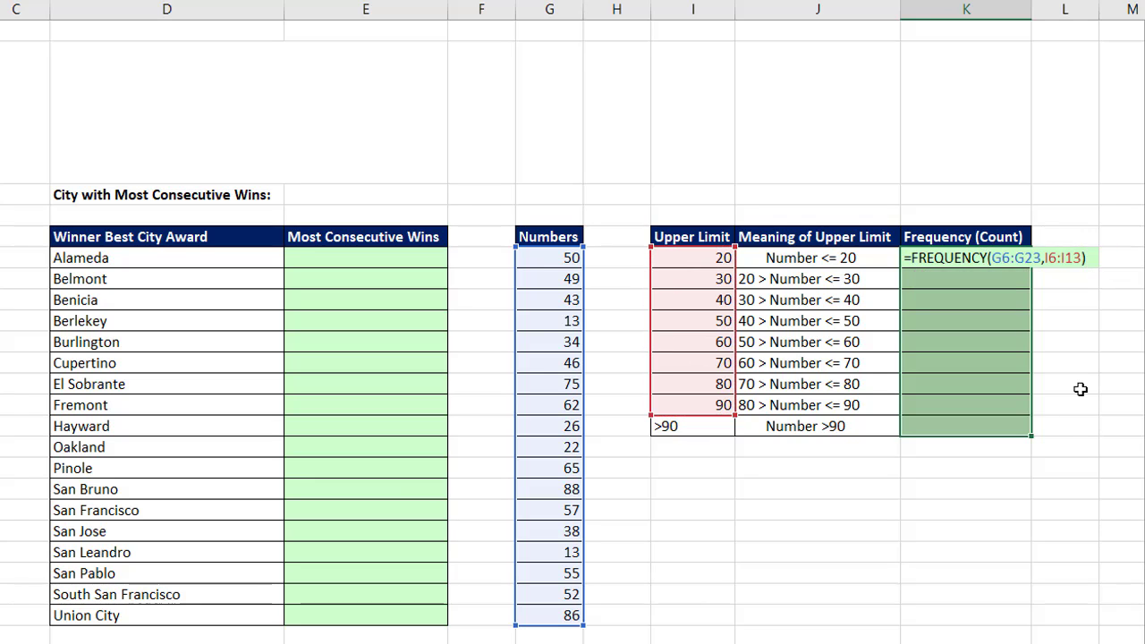
key("F9")
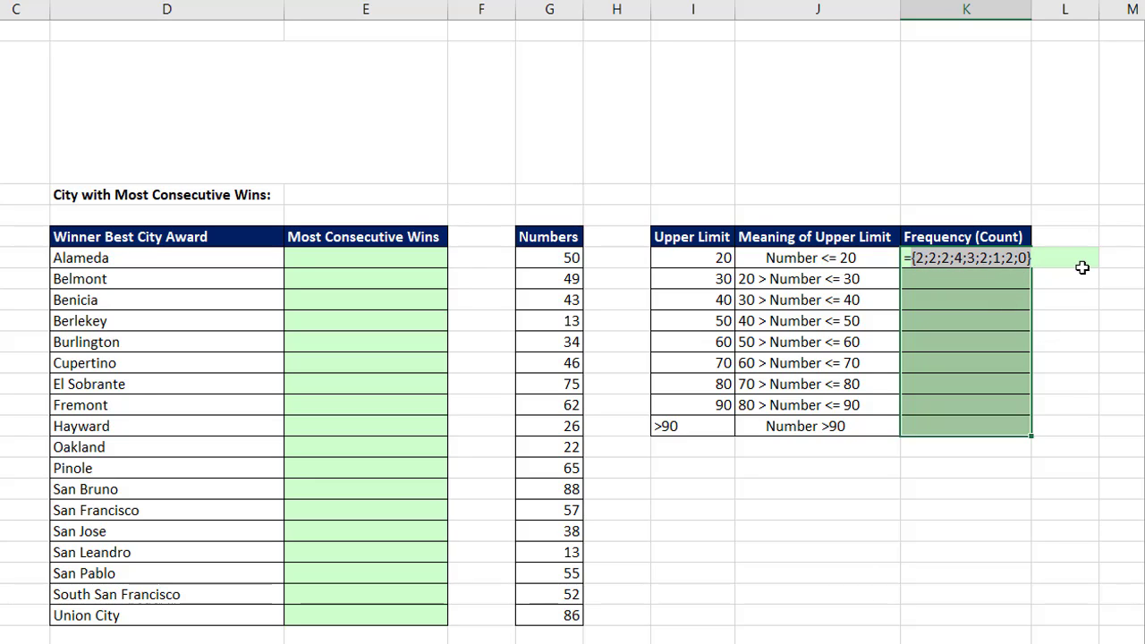
Restore the FREQUENCY formula and confirm it as an array formula across K6:K13
key("ctrl+z")
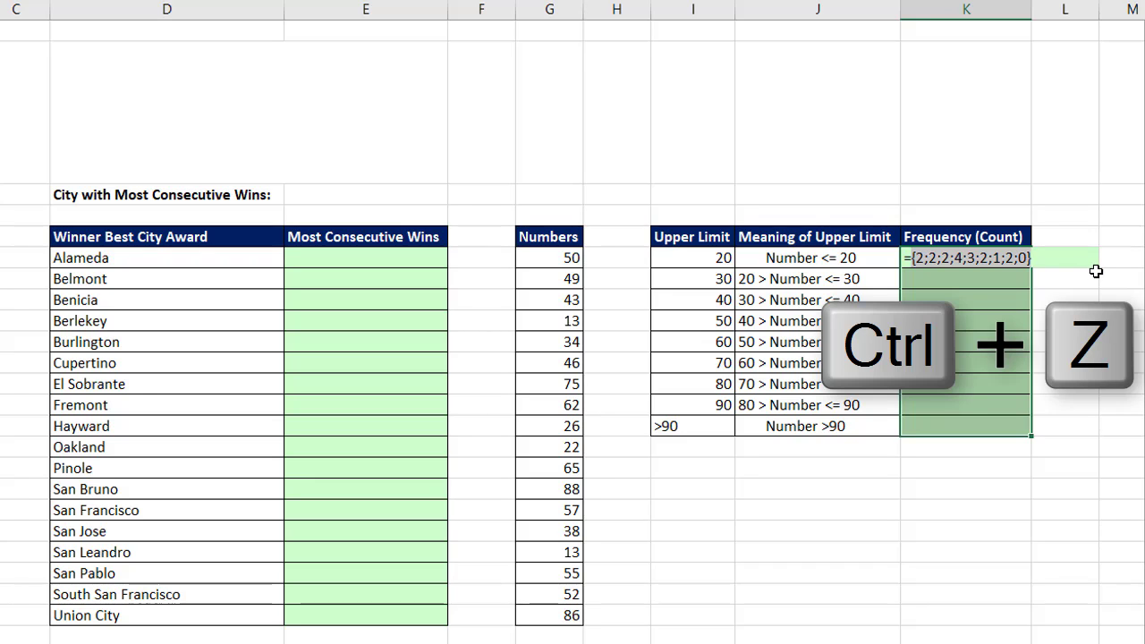
key("ctrl+z")
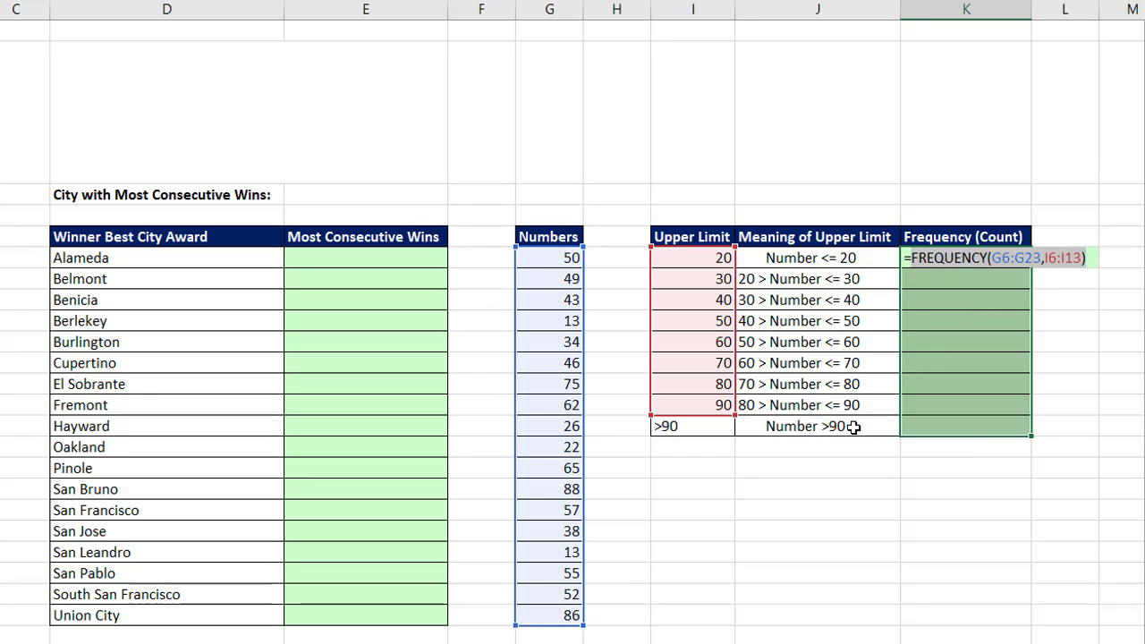
key("ctrl+shift+Return")
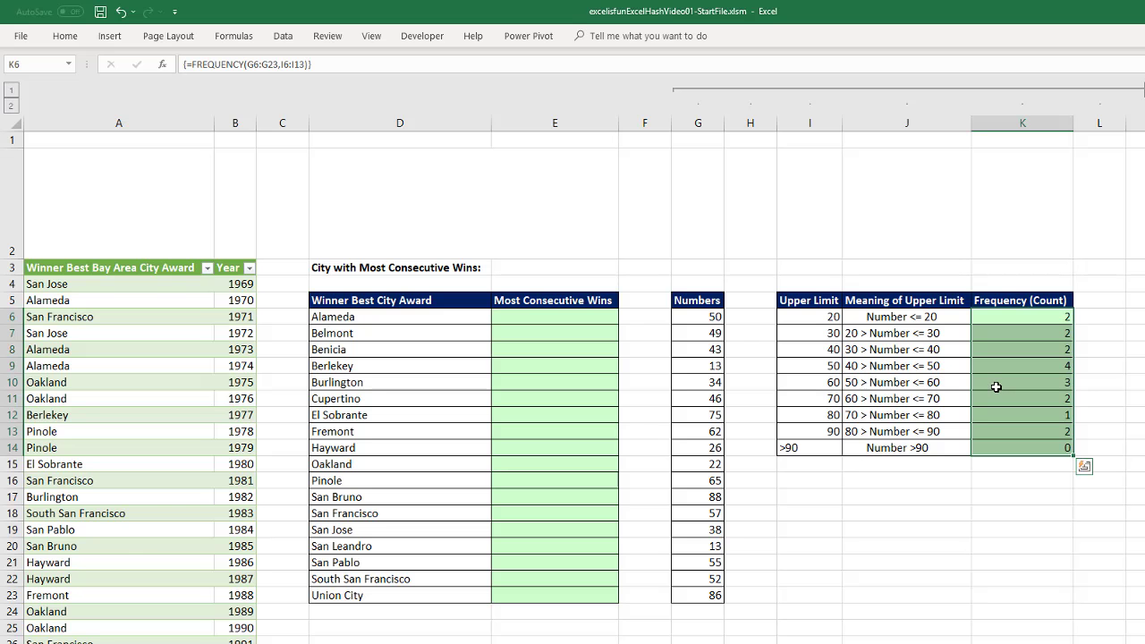
Verify the shared array formula in K10 and K13, then move to Alameda's row
left_click(996, 387)
key("F2")
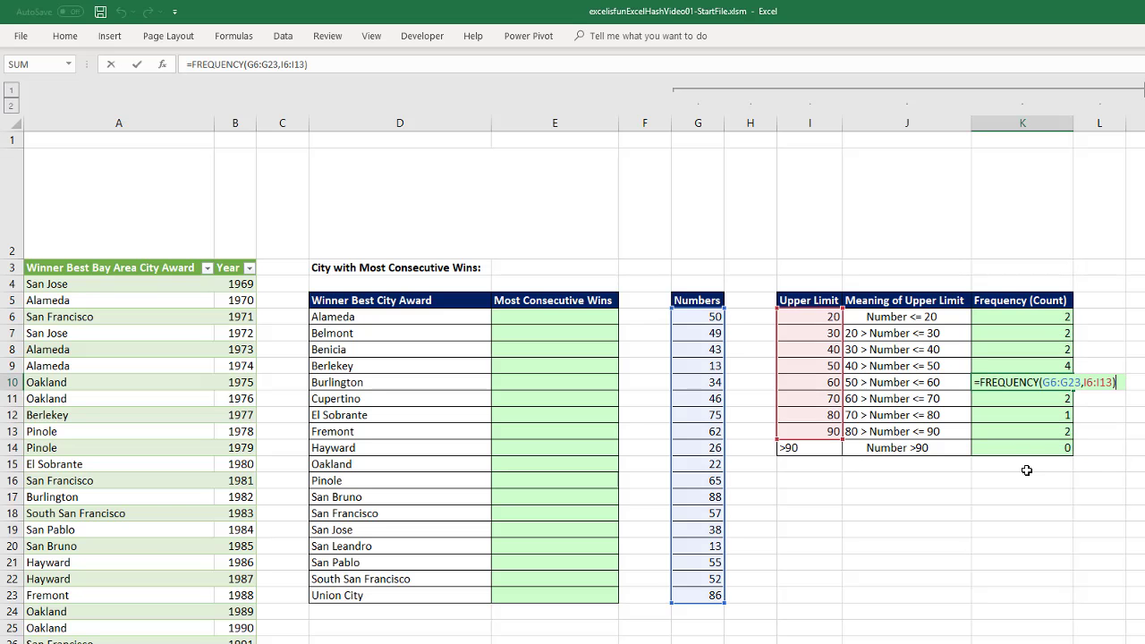
key("Escape")
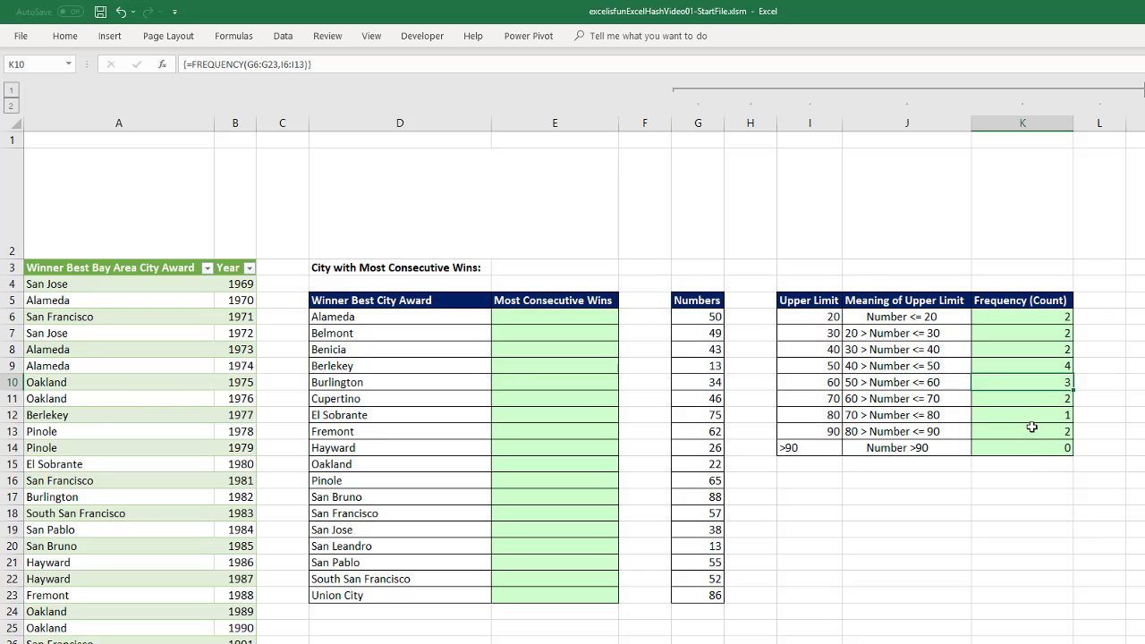
left_click(1029, 427)
key("F2")
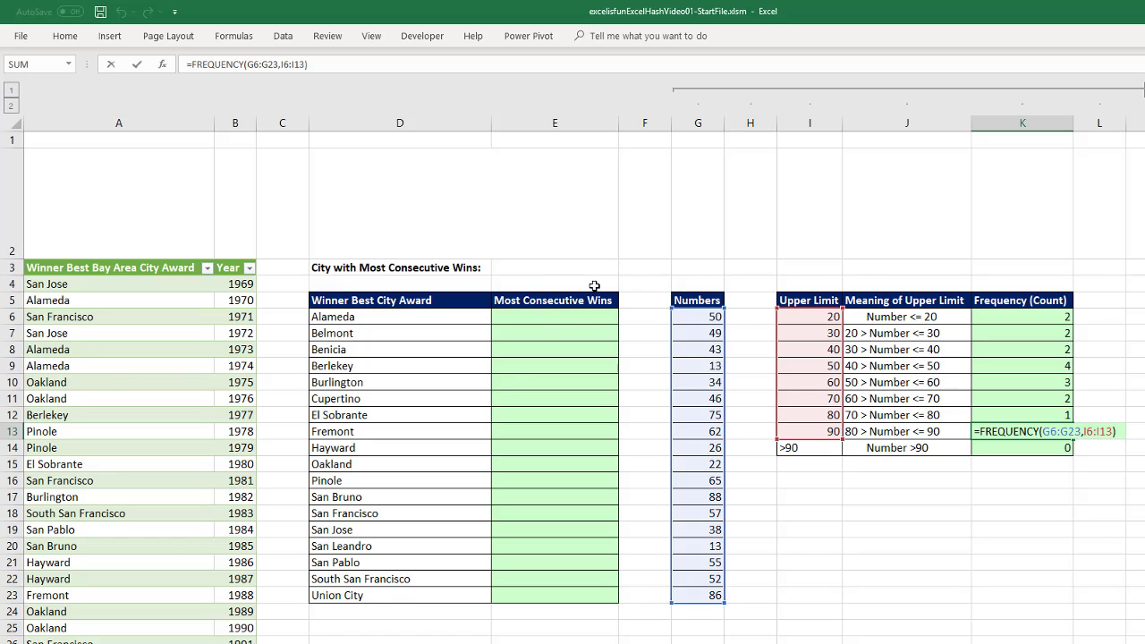
left_click(545, 310)
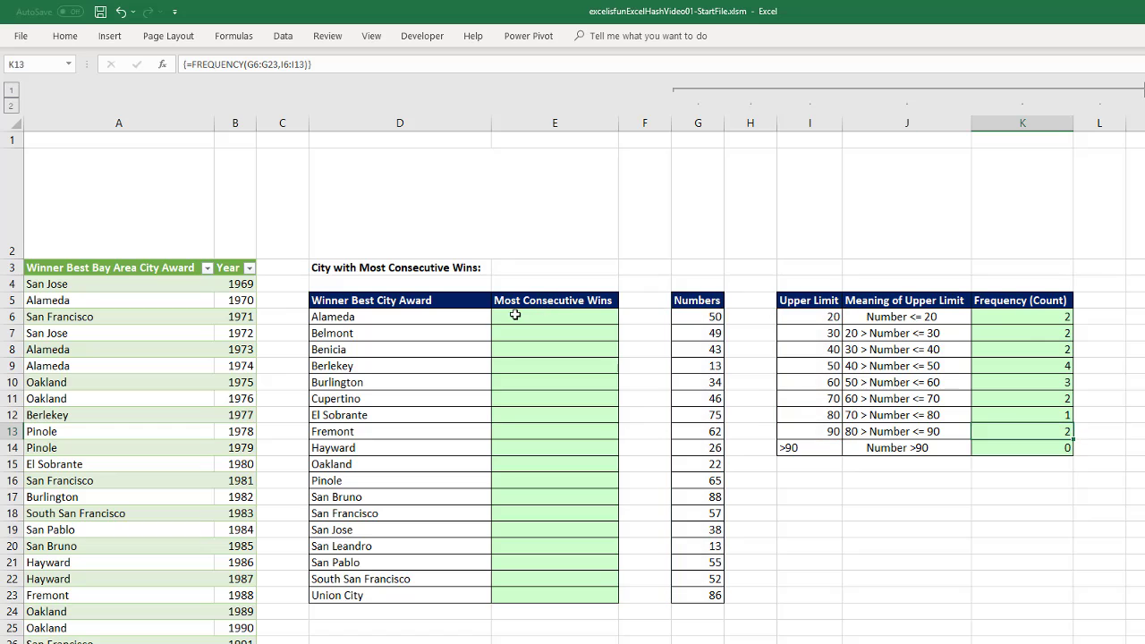
left_click(375, 321)
In E6, type =IF(BestCityAwardTable[Winner Best Bay Area City Award]=D6 as the logical test
left_click_drag(125, 284, 101, 540)
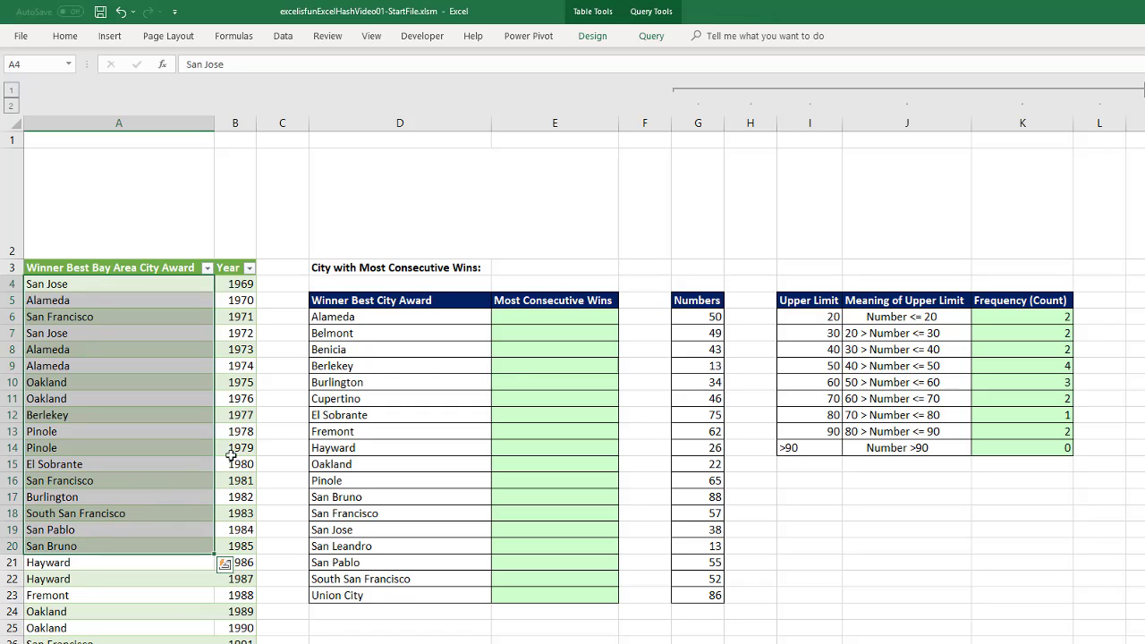
mouse_move(525, 320)
left_mouse_down()
mouse_move(393, 371)
mouse_move(527, 320)
left_mouse_up()
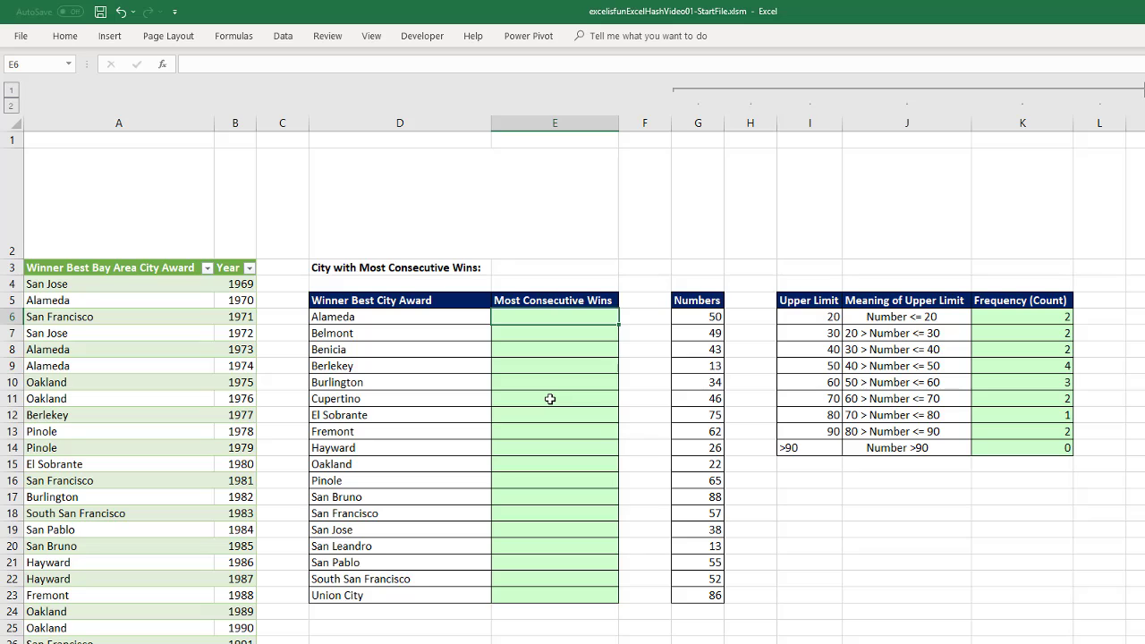
type("=IF(")
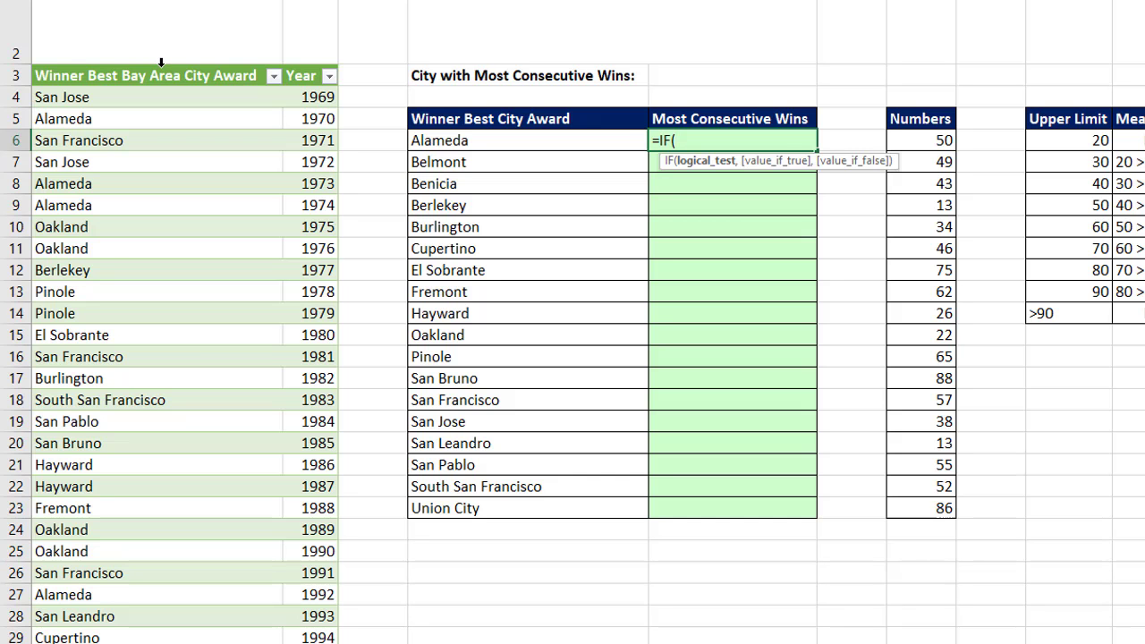
left_click(135, 62)
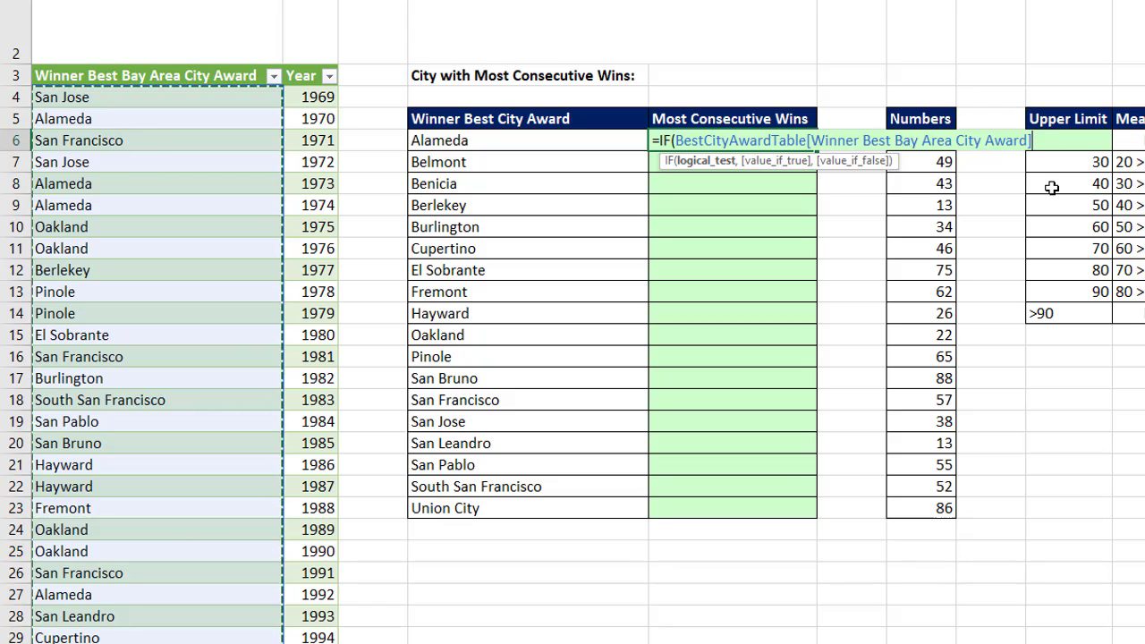
type("=")
left_click(510, 136)
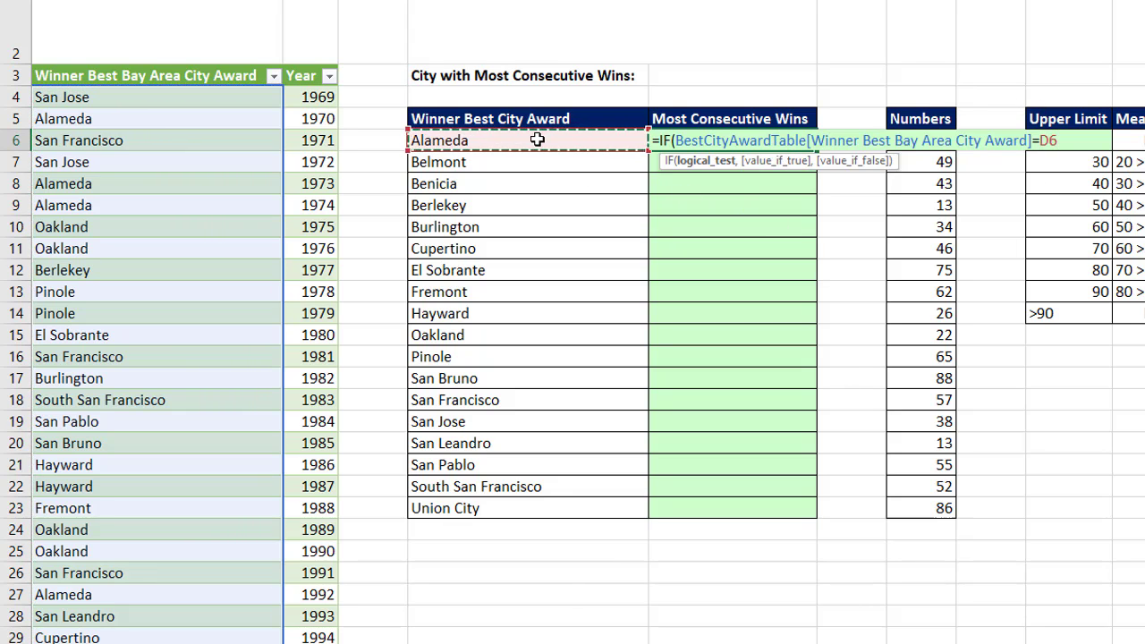
Preview the test's TRUE/FALSE array with F9, undo, and continue after a comma
left_click(702, 162)
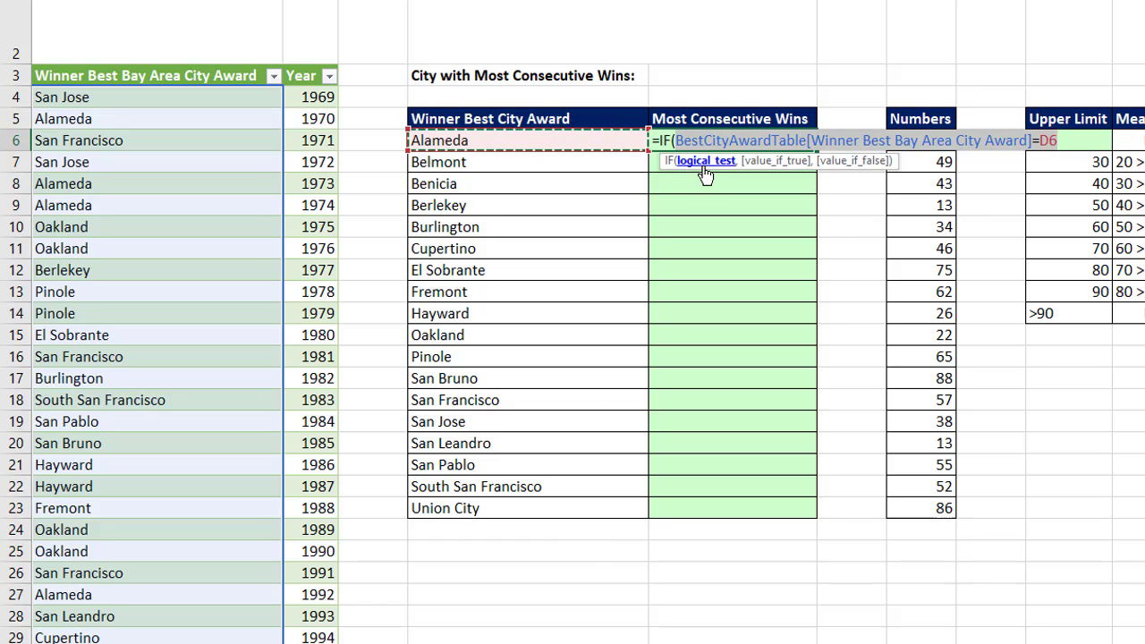
key("F9")
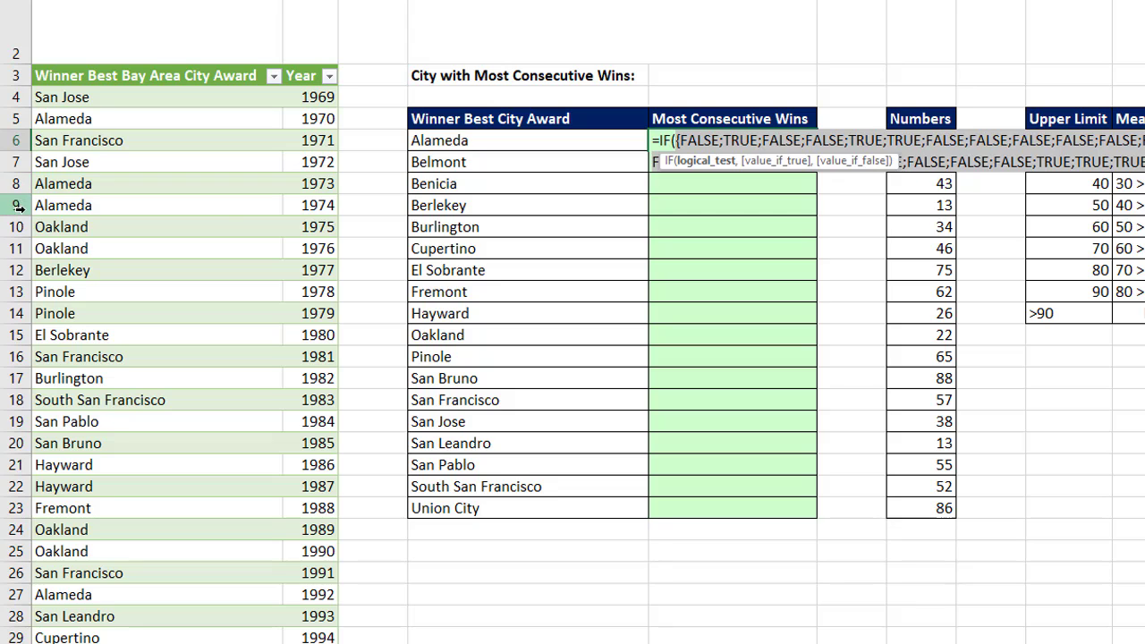
key("ctrl+z")
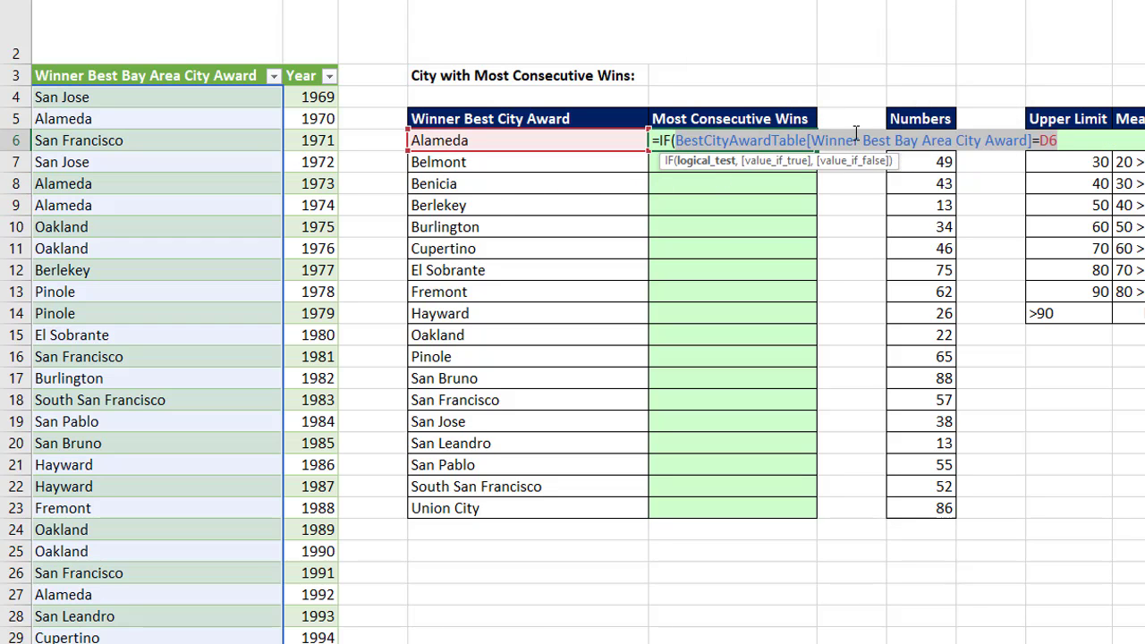
left_click(1063, 140)
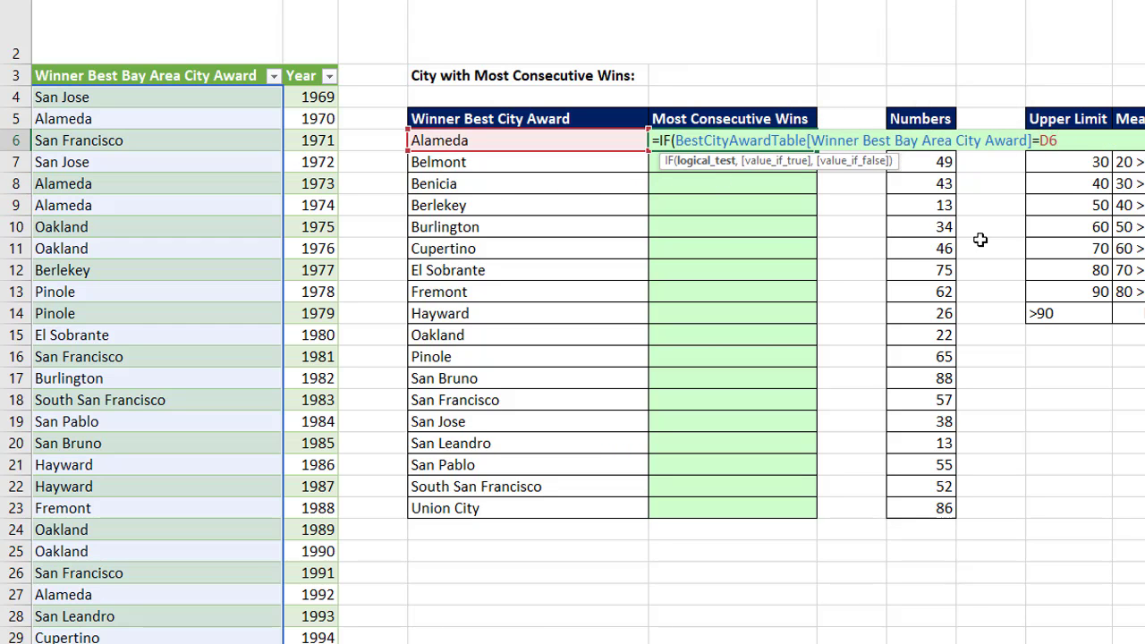
type(",")
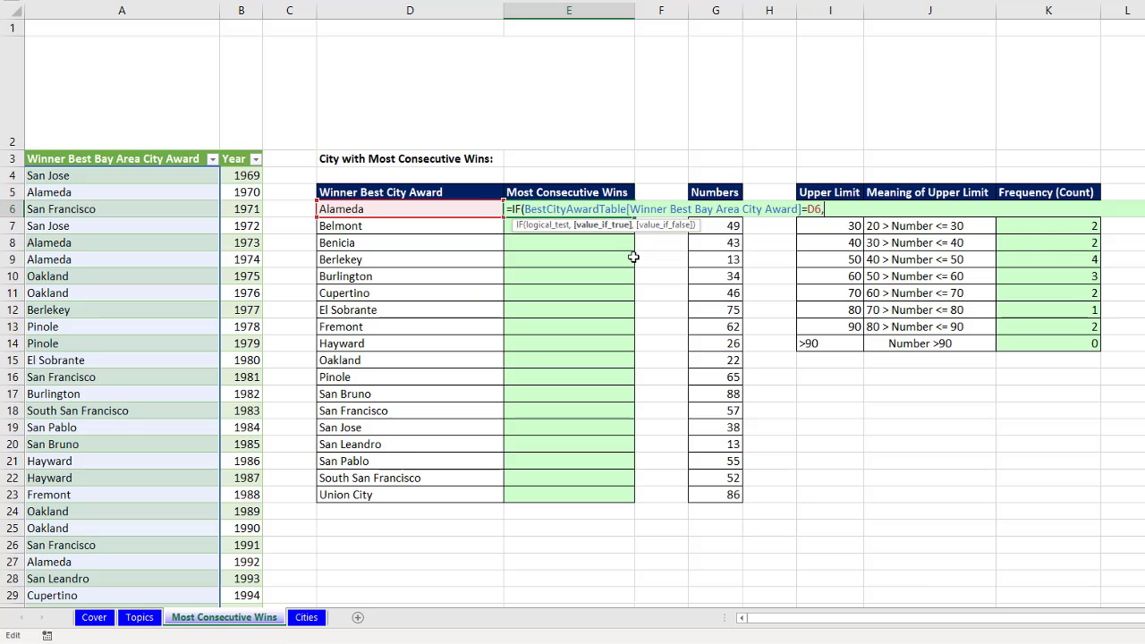
type("row")
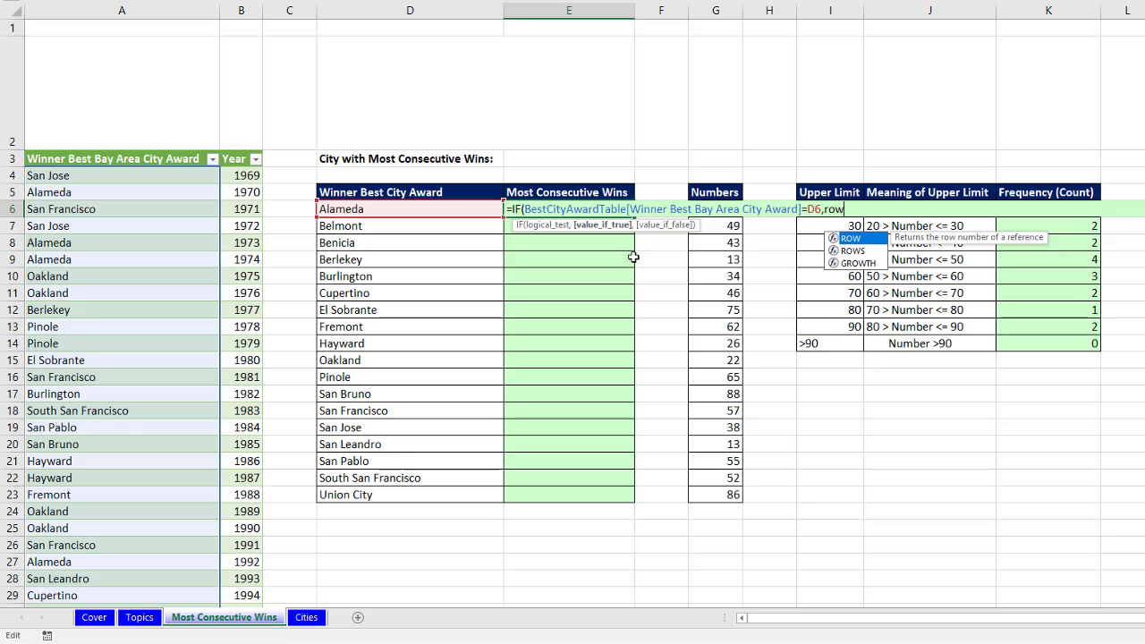
Add ROW(BestCityAwardTable[Winner Best Bay Area City Award]) as the IF's result and preview its row numbers
key("Tab")
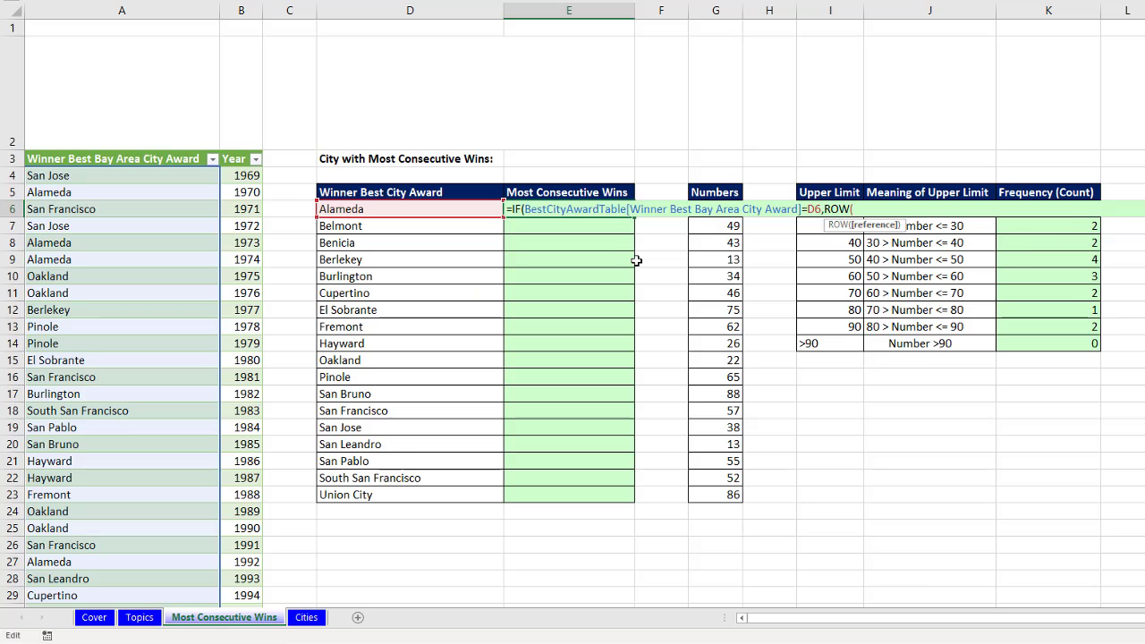
left_click(182, 154)
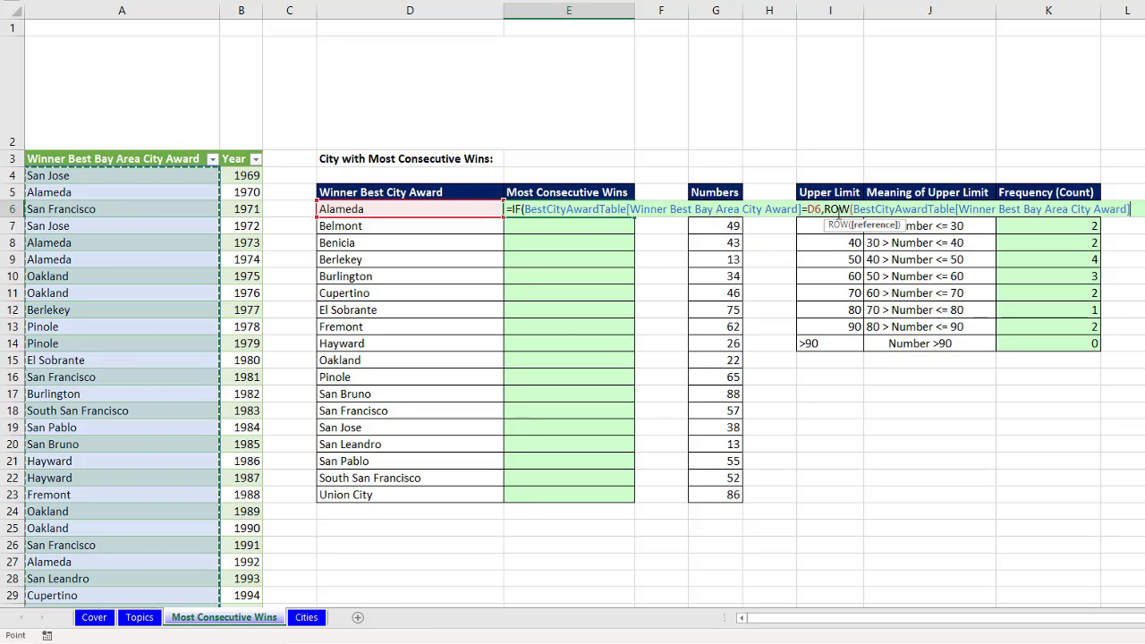
type(")")
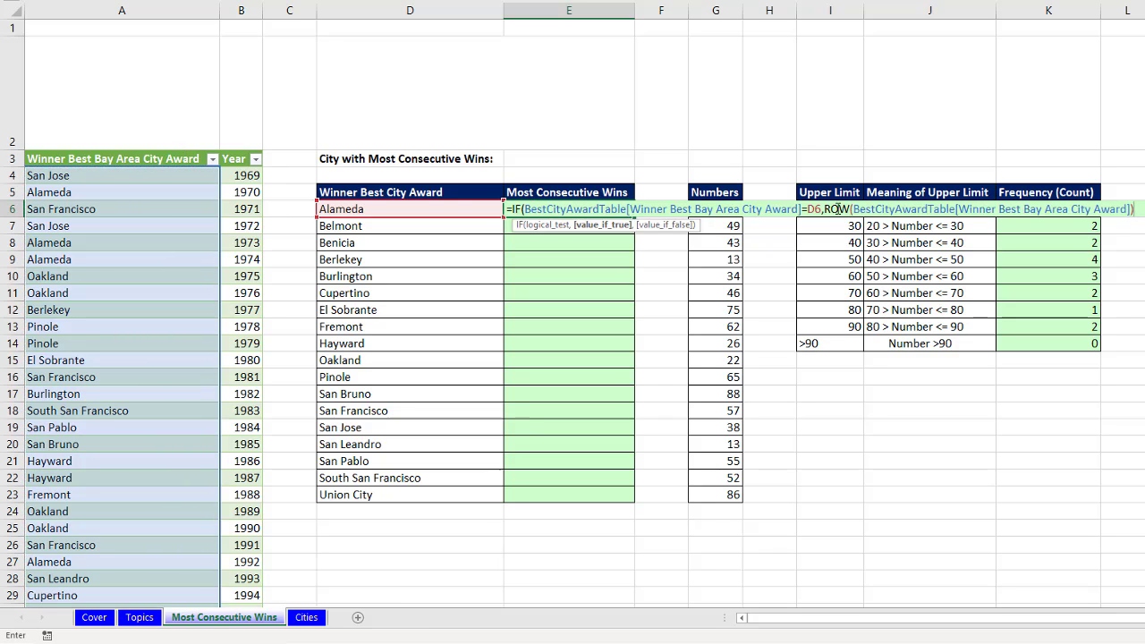
left_click_drag(823, 208, 1137, 211)
key("F9")
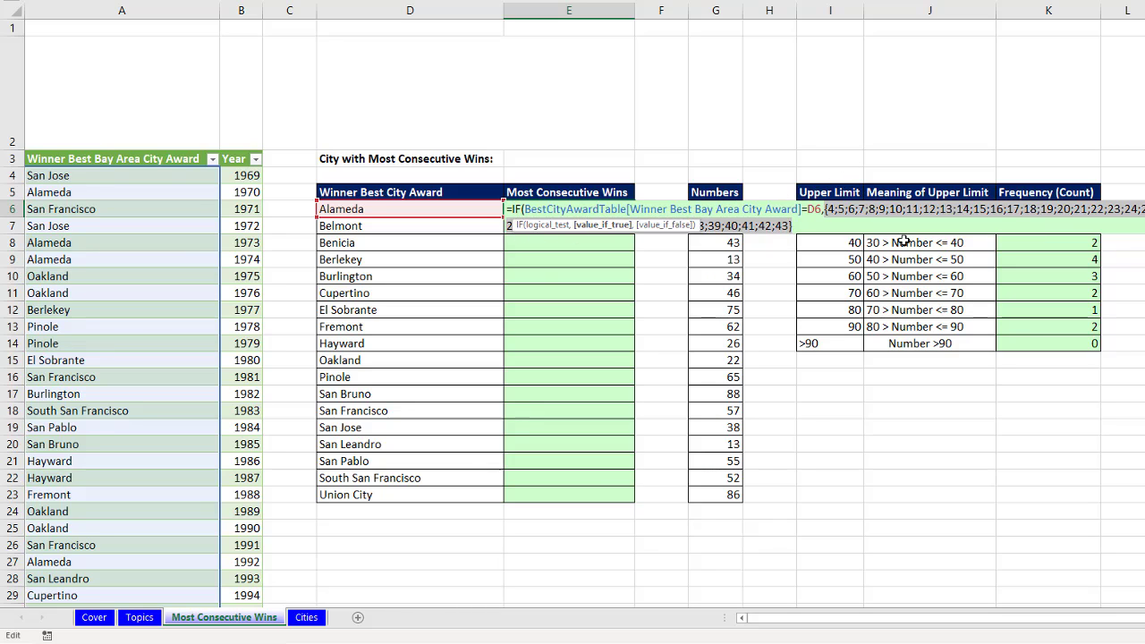
key("ctrl+z")
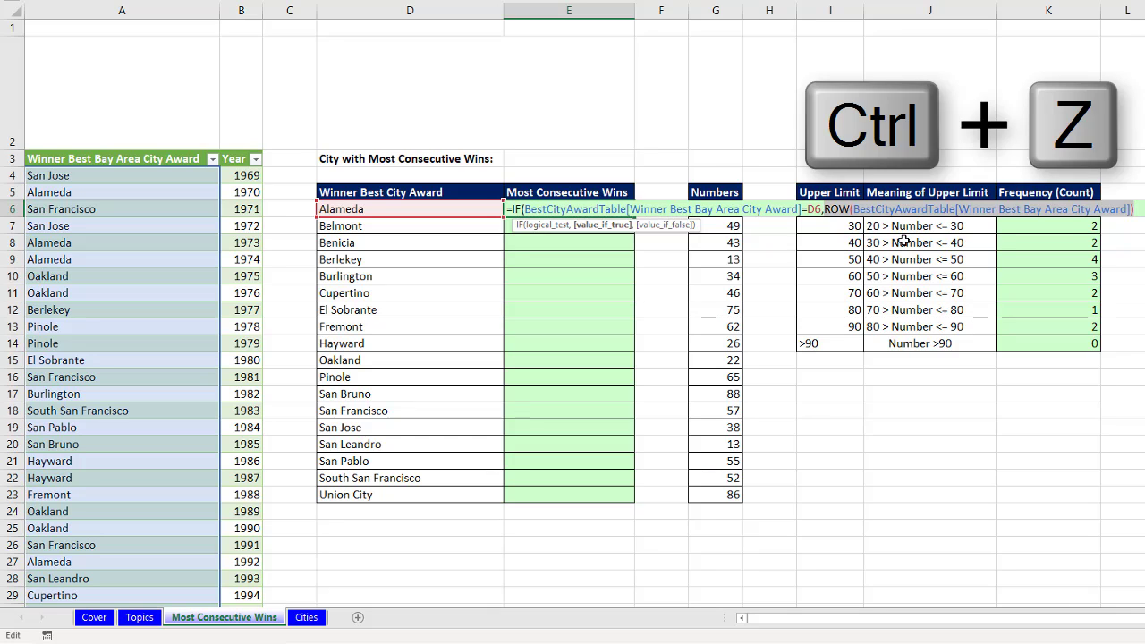
Close the IF, preview its matching-row array, restore it, and copy the expression
left_click(1135, 209)
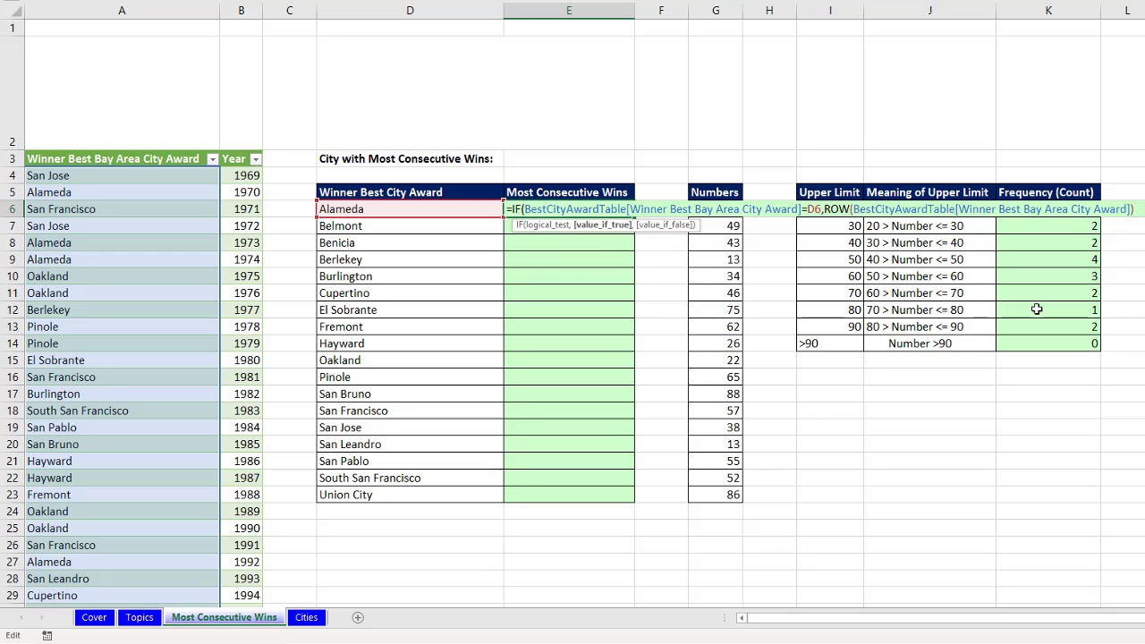
type(")")
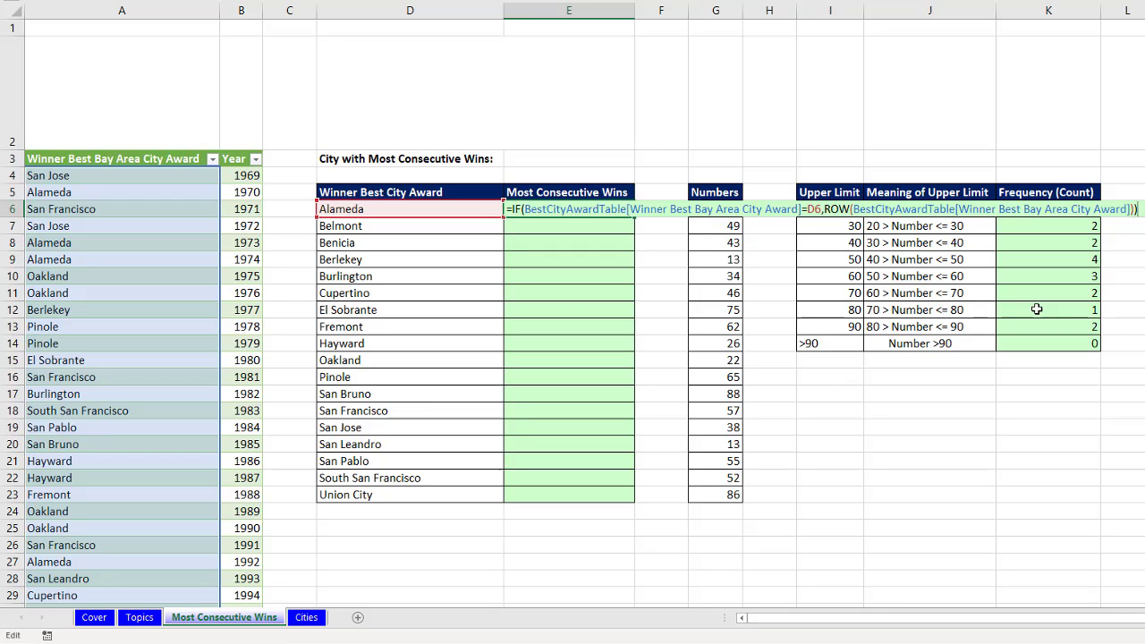
key("F9")
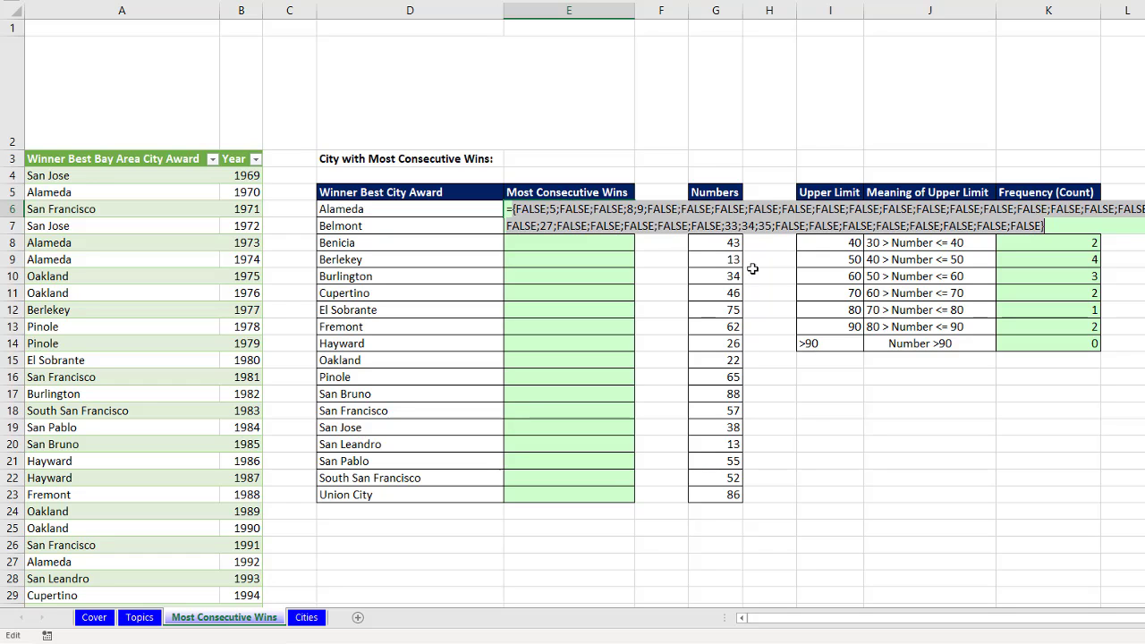
key("ctrl+z")
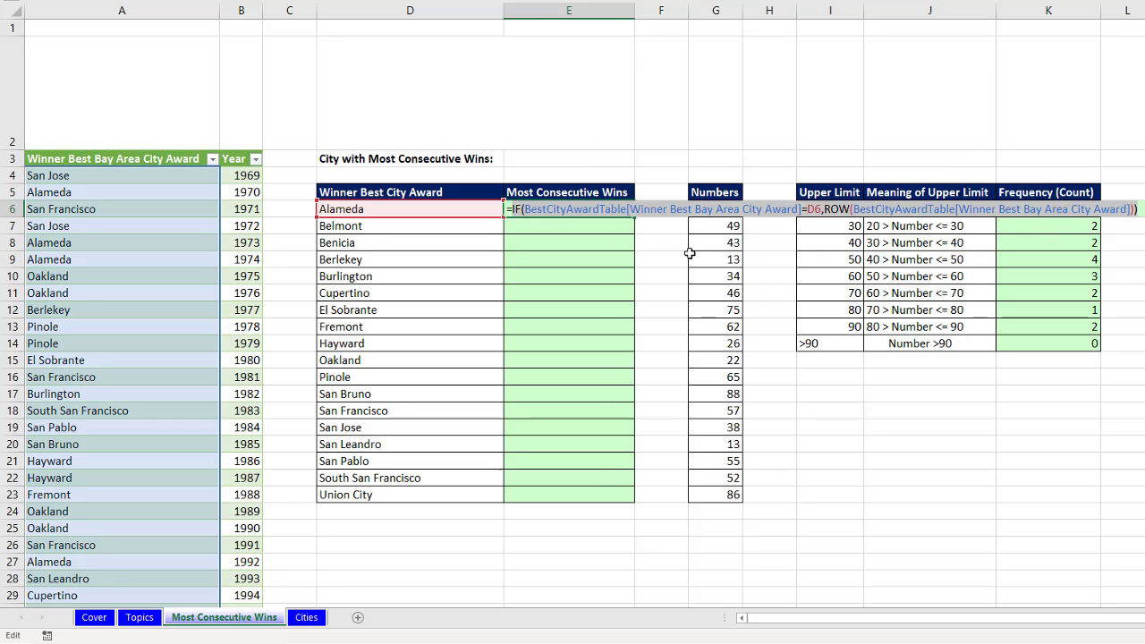
key("ctrl+c")
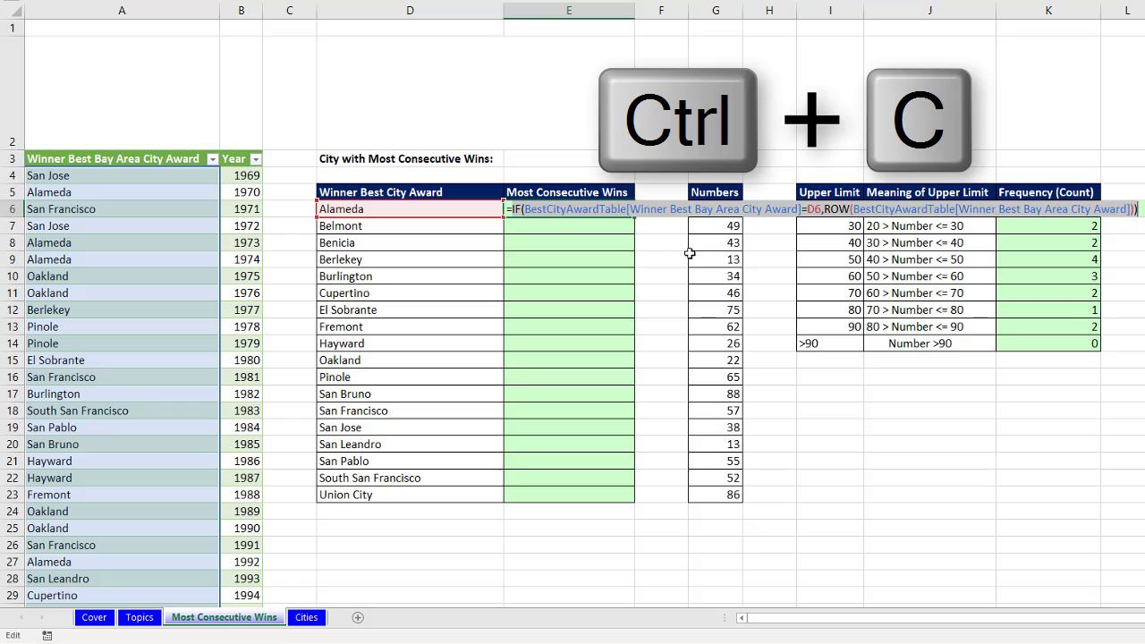
Wrap the IF in FREQUENCY and paste a copy as bins with its test changed to <>D6
left_click(510, 208)
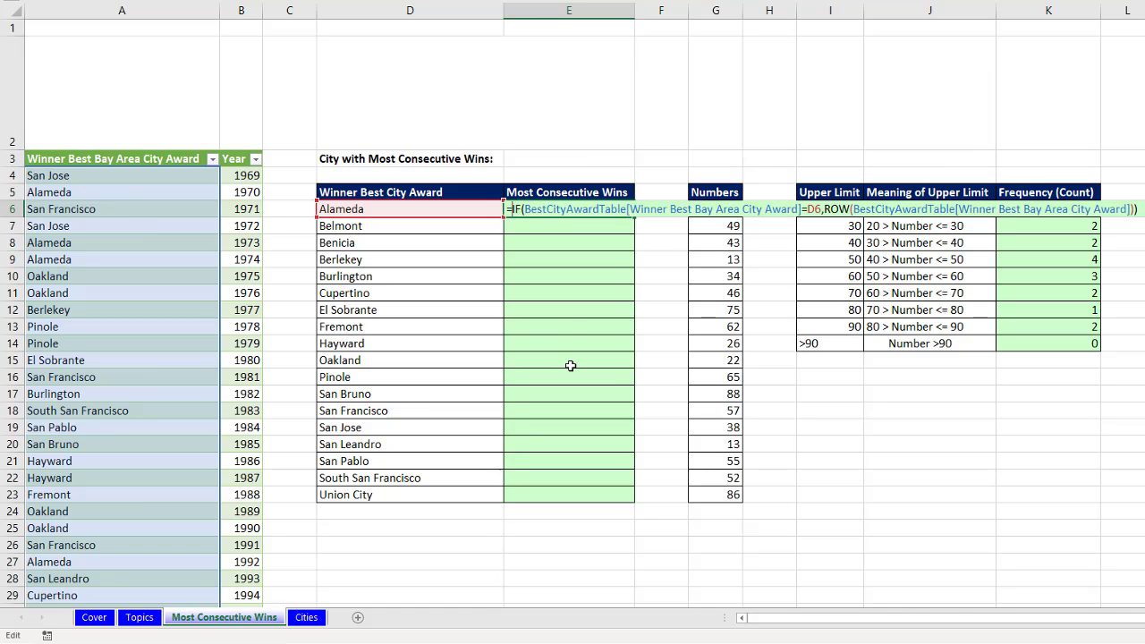
type("FREQUENCY(")
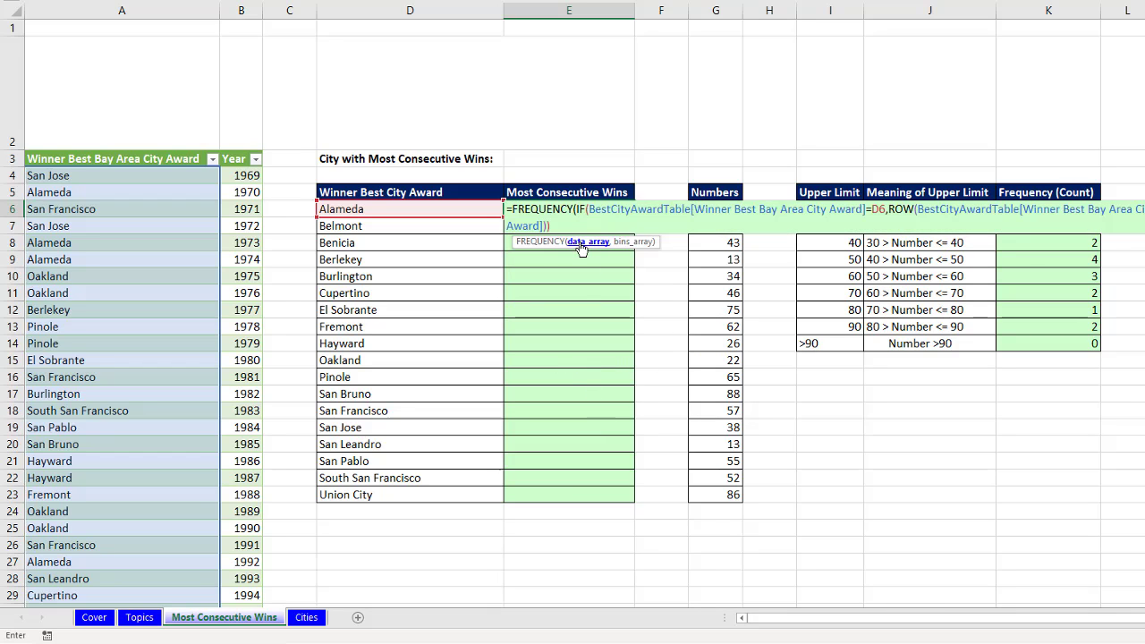
left_click(579, 243)
left_click(570, 227)
type(",")
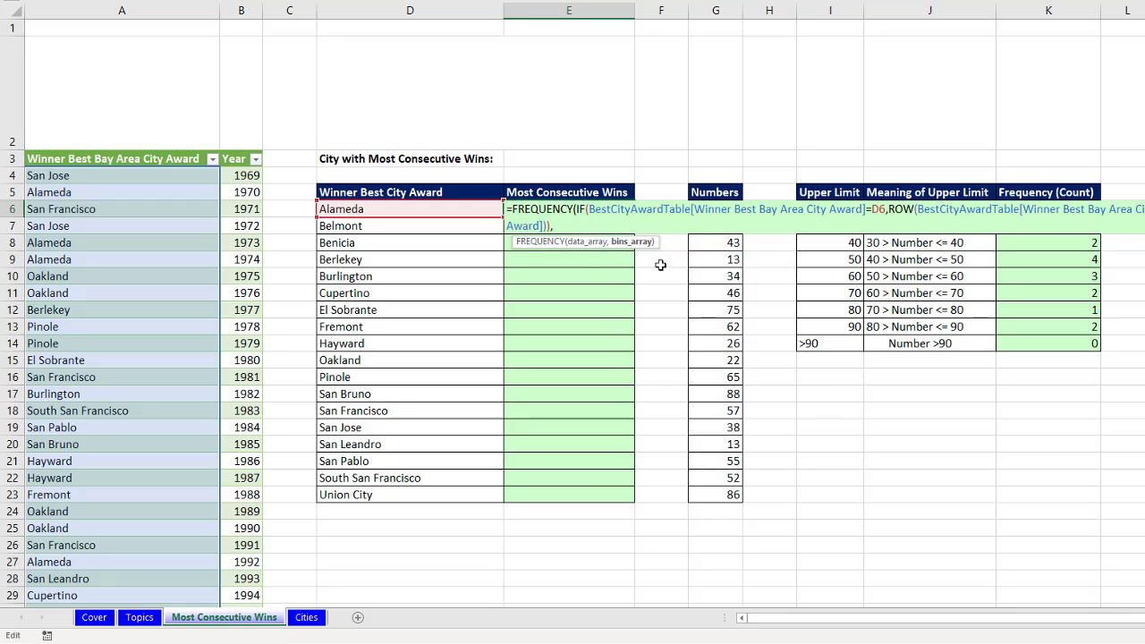
key("ctrl+v")
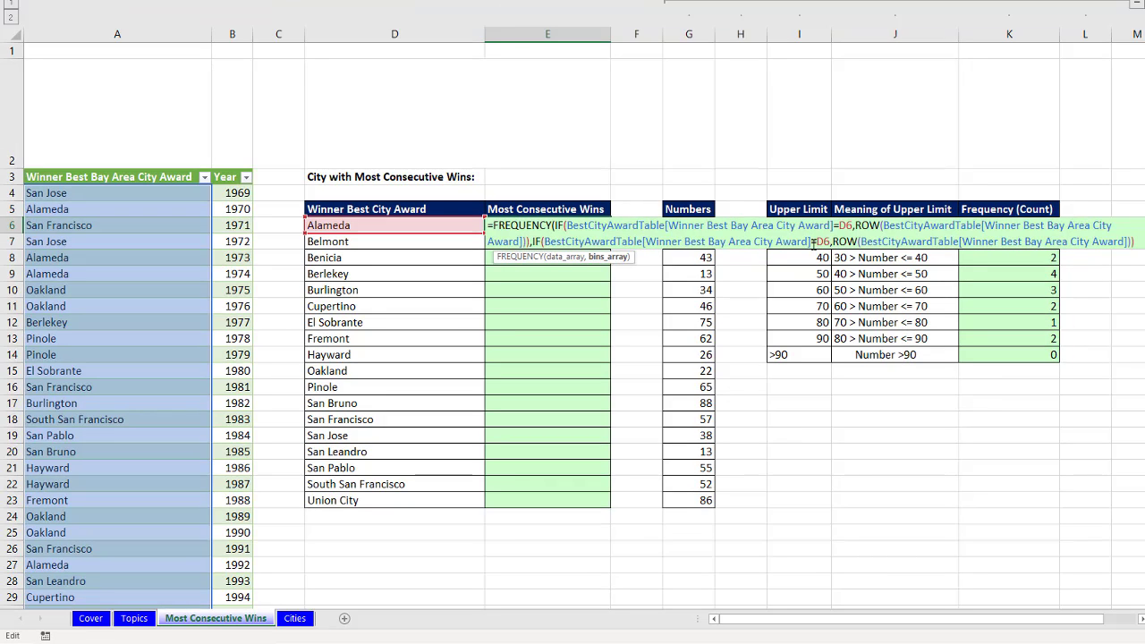
left_click(814, 242)
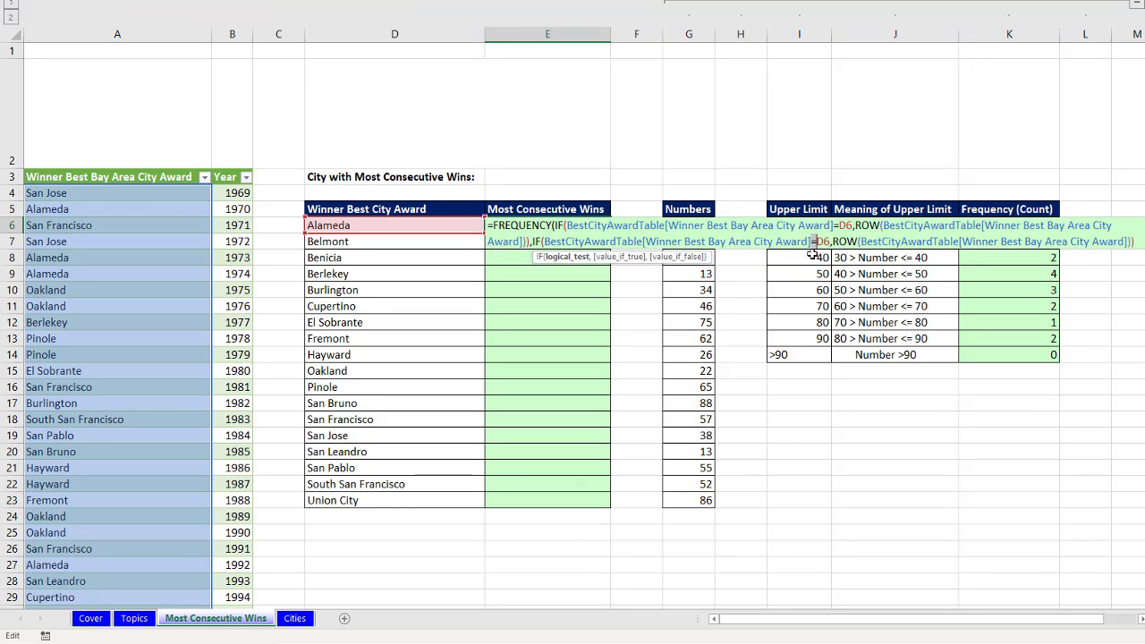
type("<>")
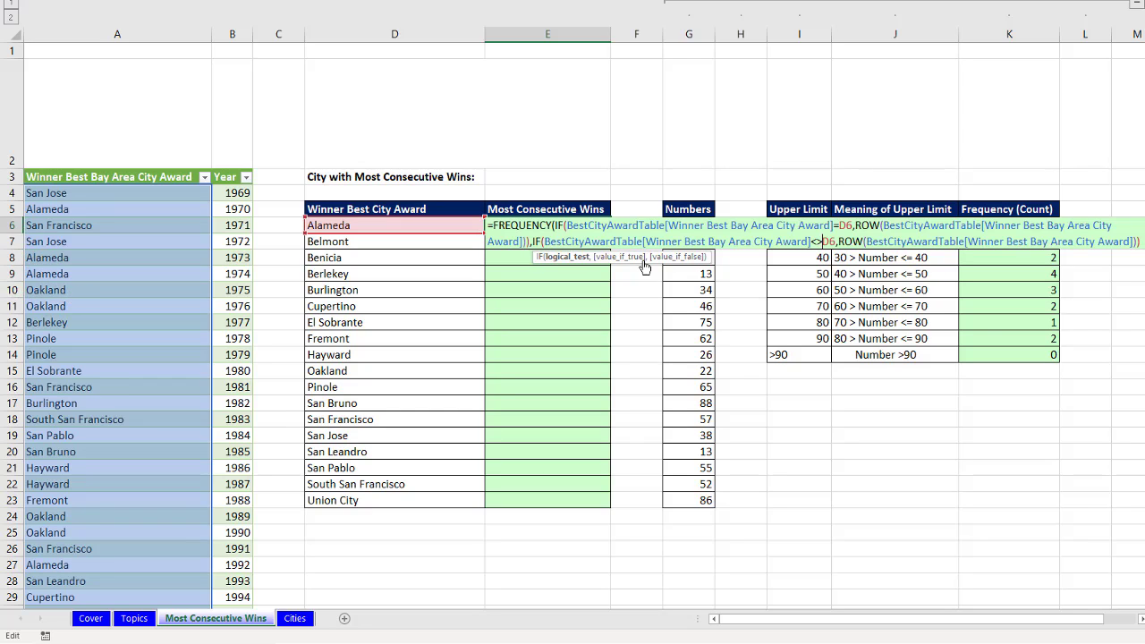
Preview the <>D6 bins array with F9, then restore it
left_click(535, 242)
left_click(601, 257)
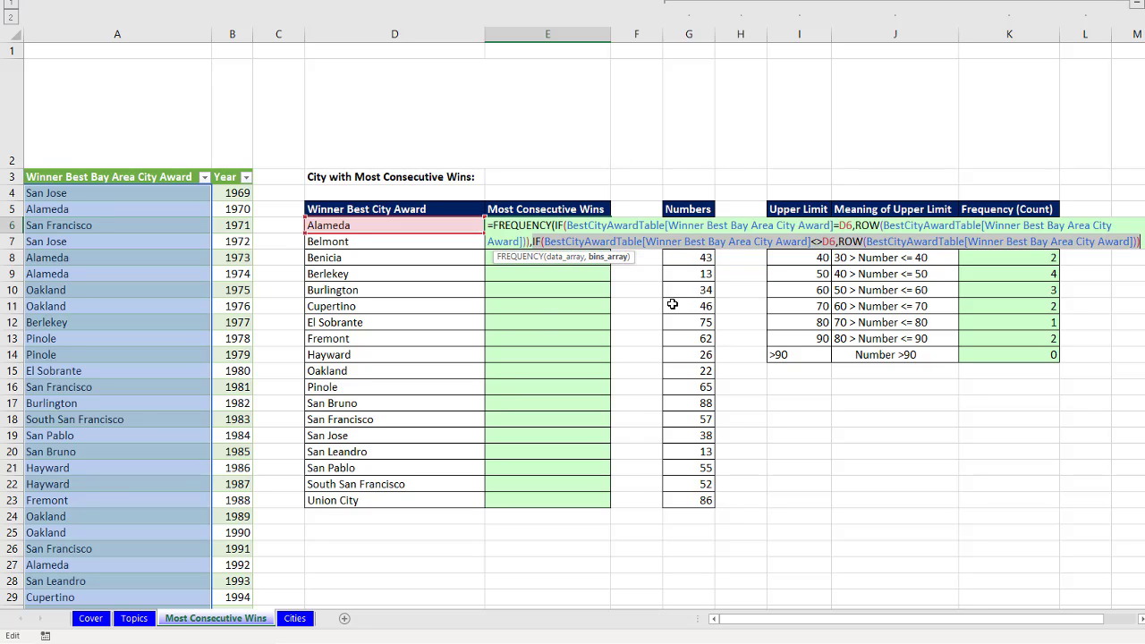
key("F9")
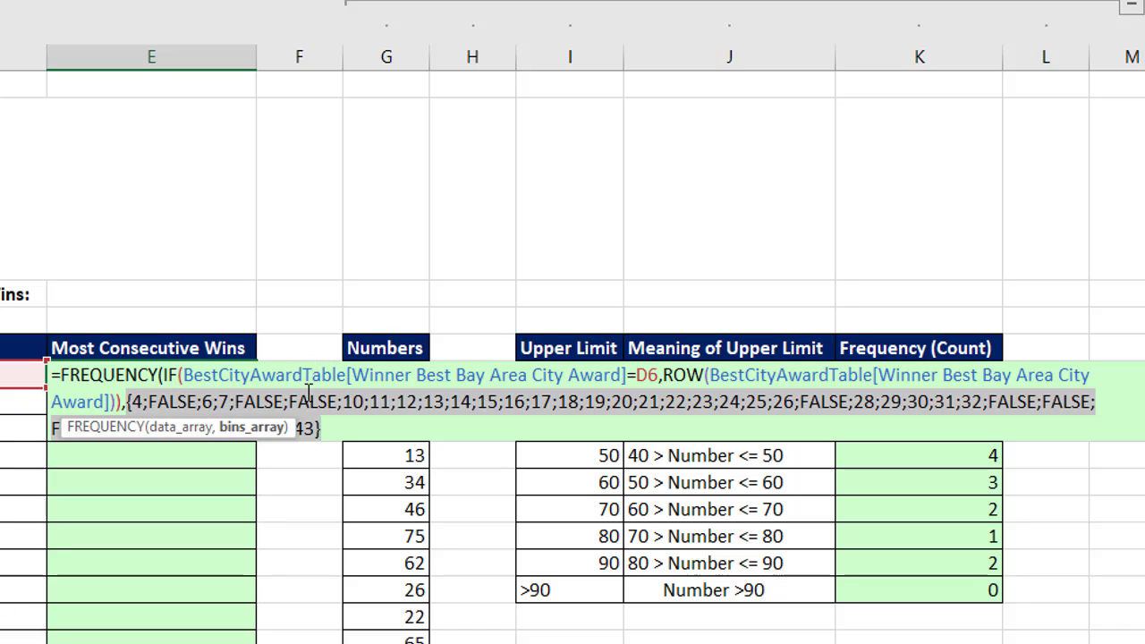
key("ctrl+z")
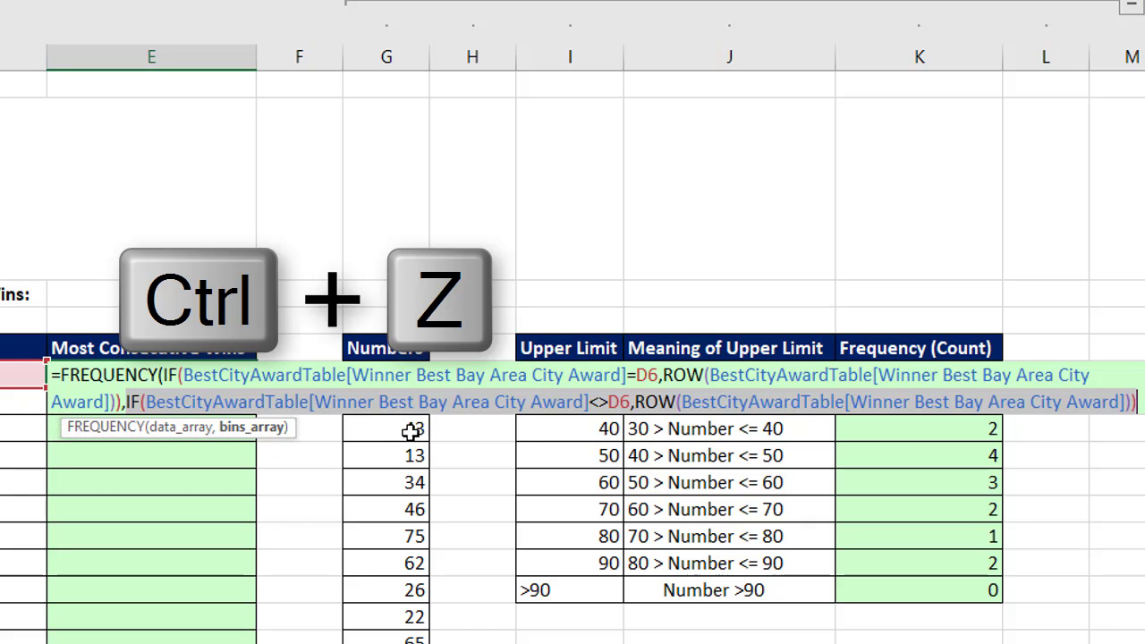
Close FREQUENCY, preview its counts, then wrap the whole formula in MAX
left_click(1138, 402)
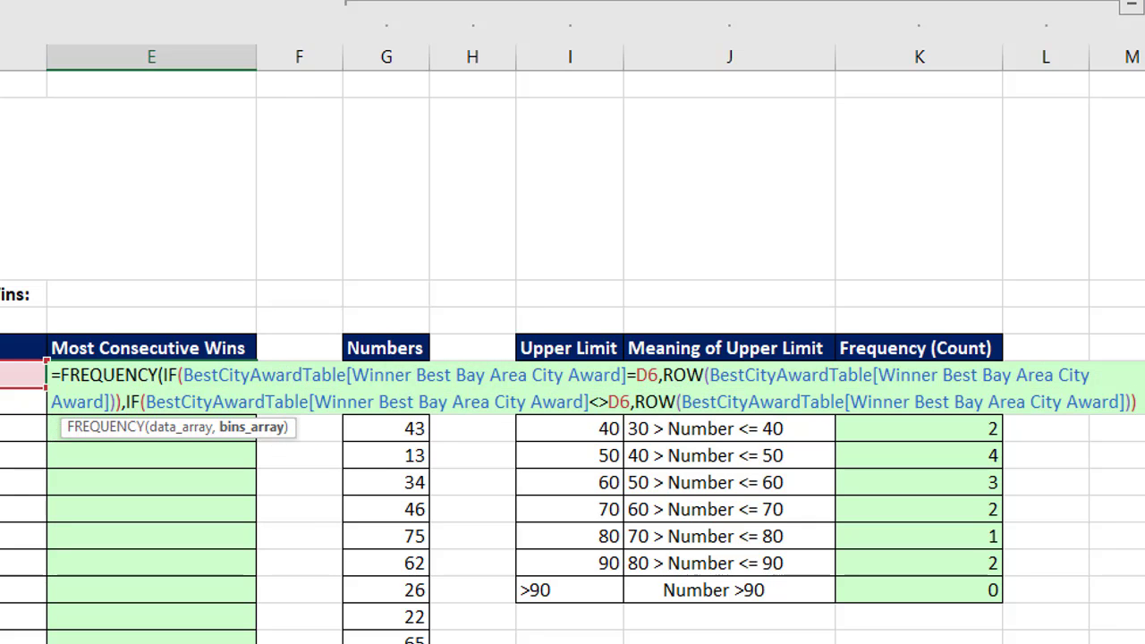
type(")")
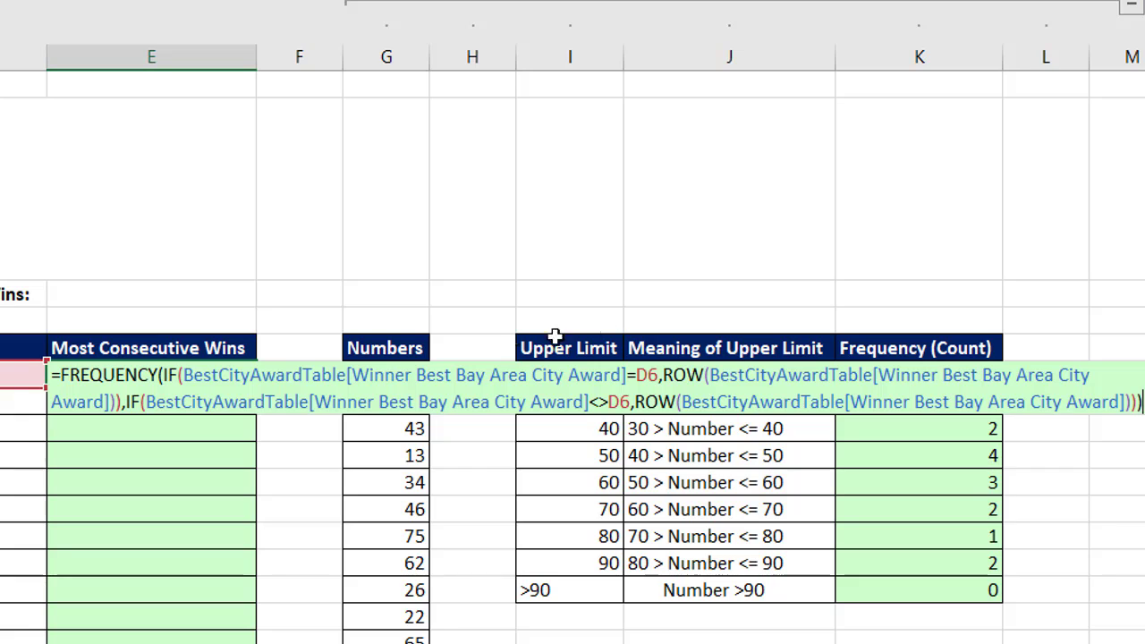
key("F9")
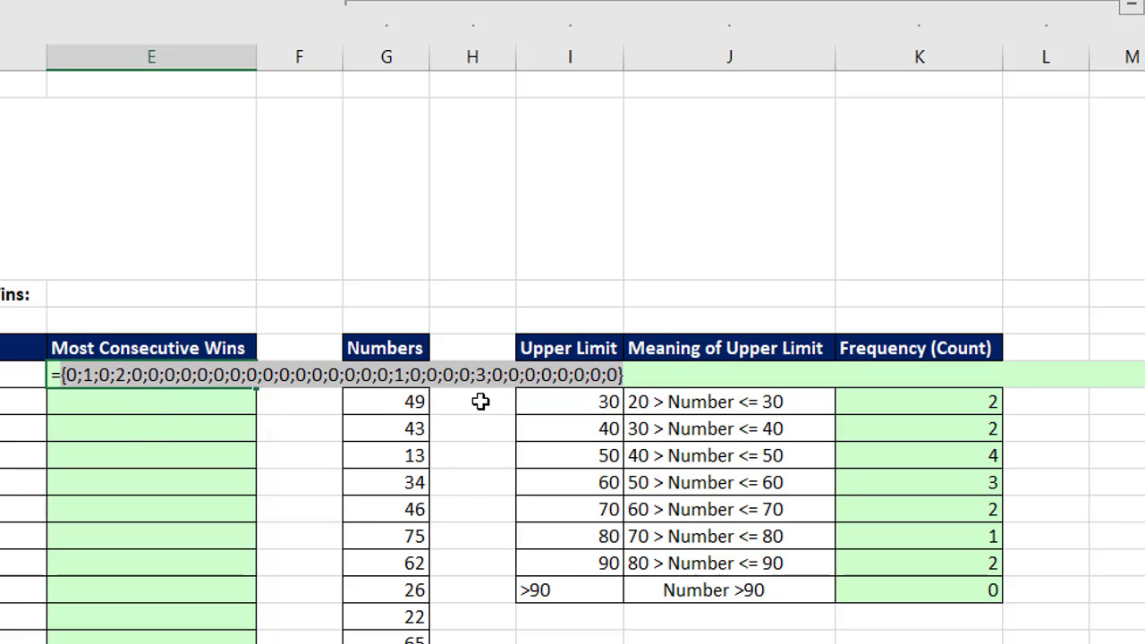
key("ctrl+z")
key("Left")
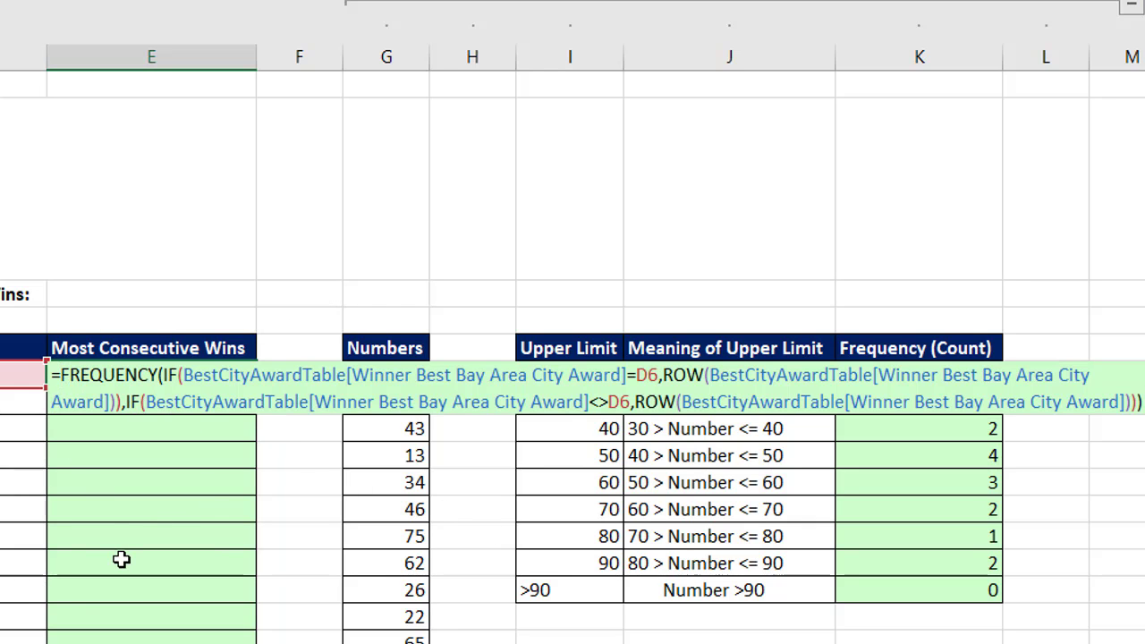
type("max")
key("Tab")
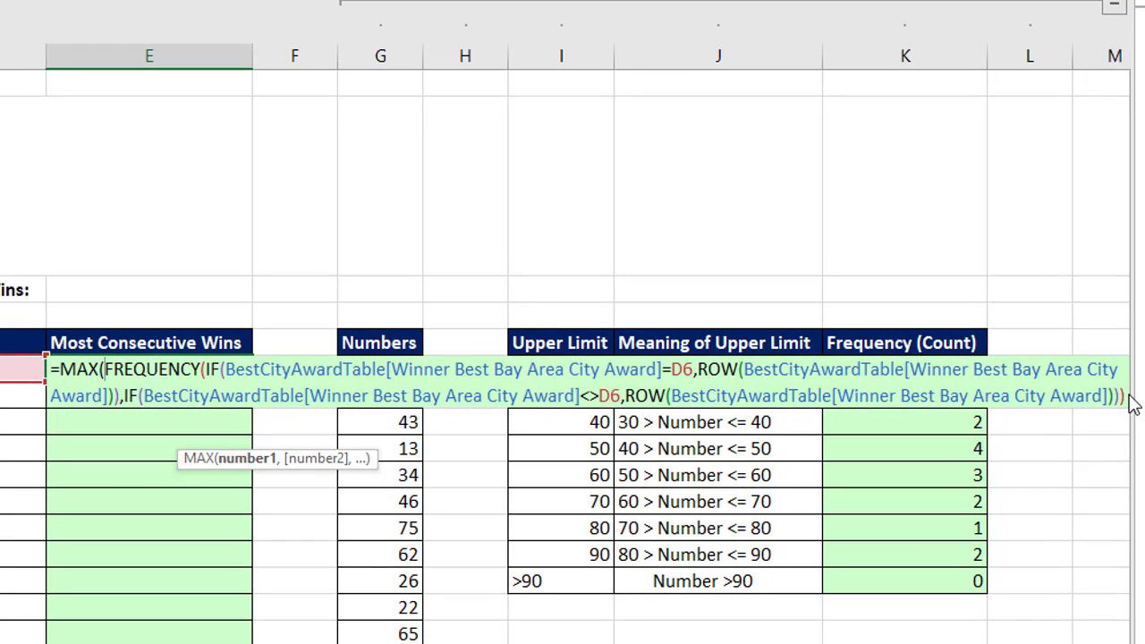
Close MAX, array-enter so Alameda shows 3, and fill the formula down to E23
left_click(1129, 396)
type(")")
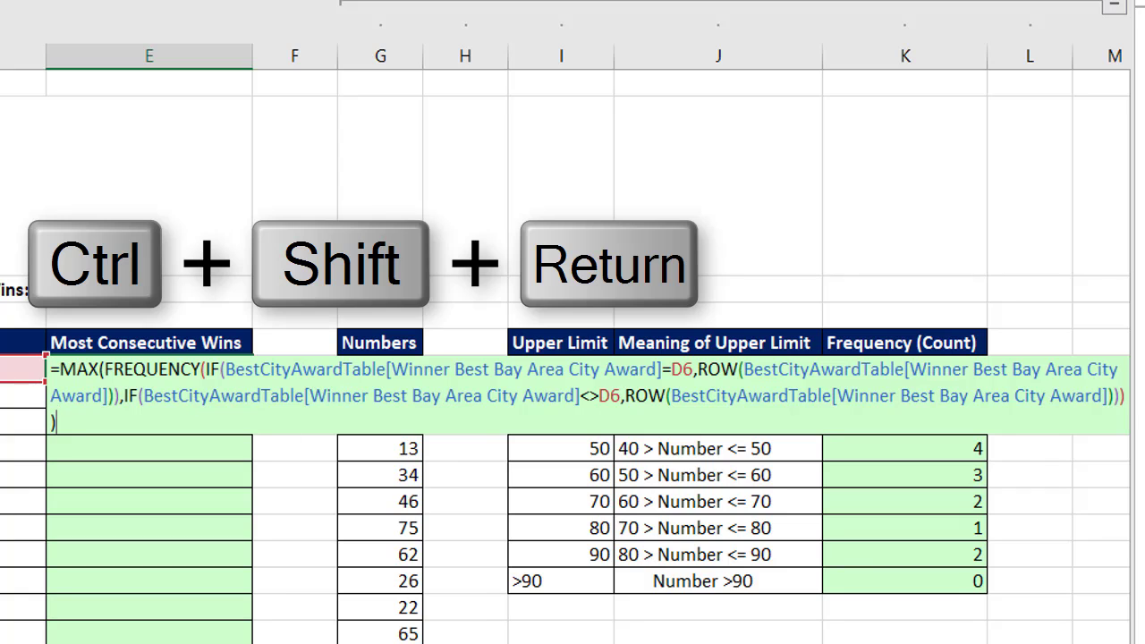
key("ctrl+shift+Return")
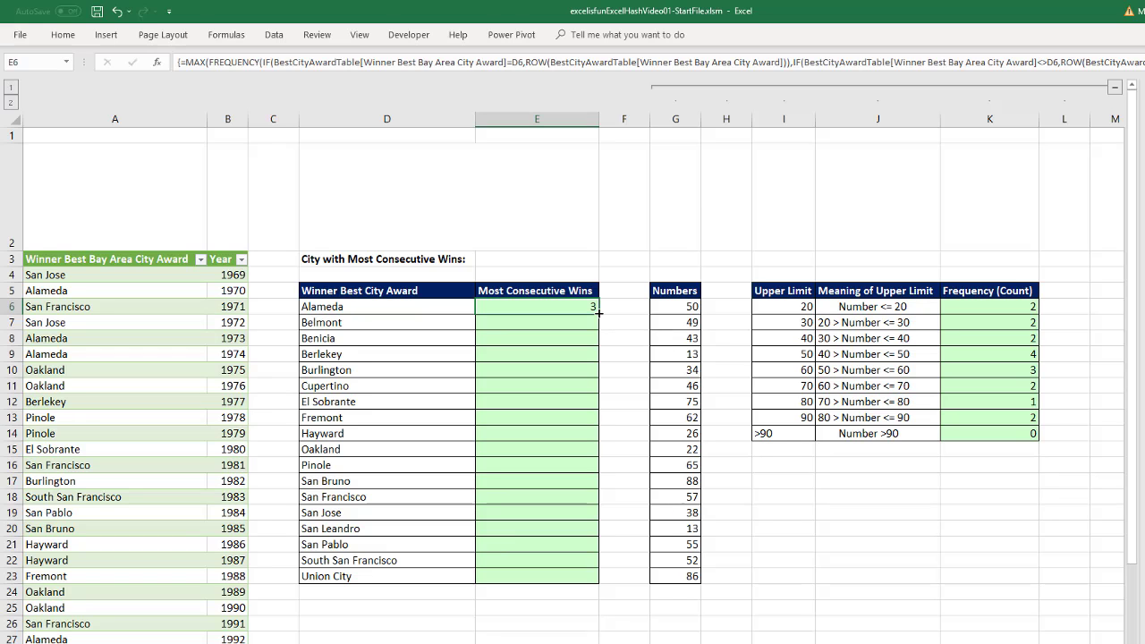
double_click(598, 311)
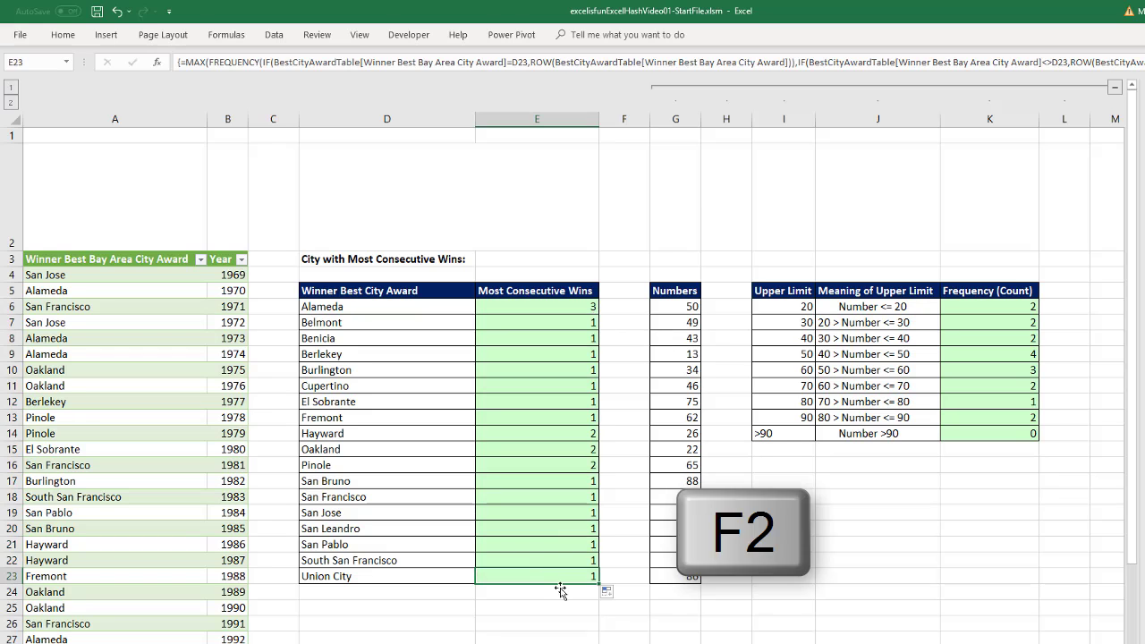
key("F2")
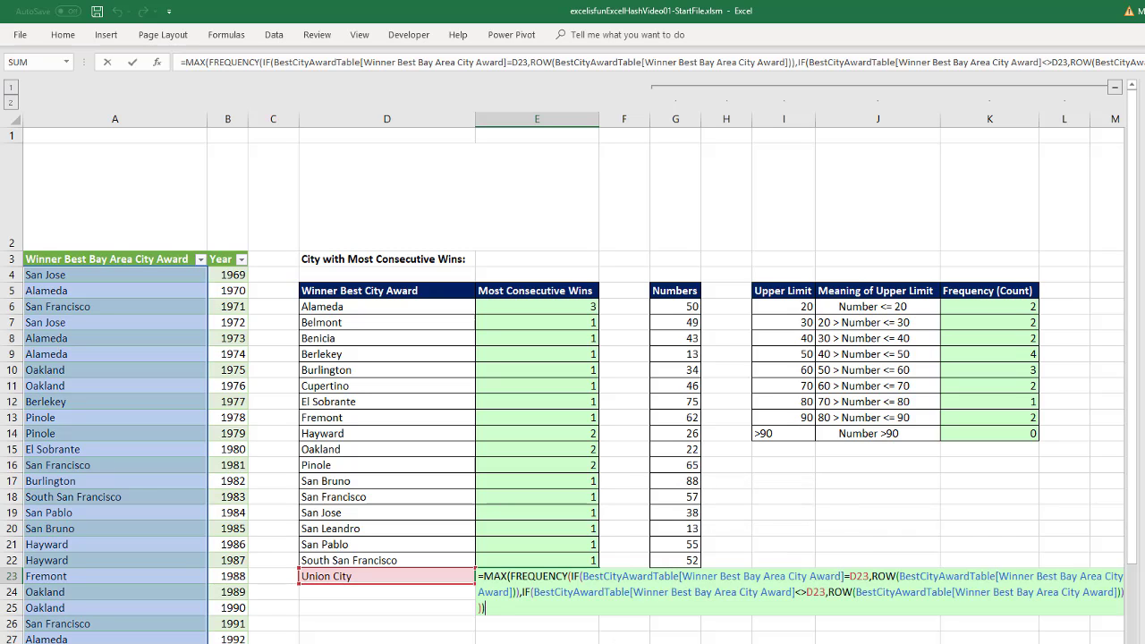
key("Escape")
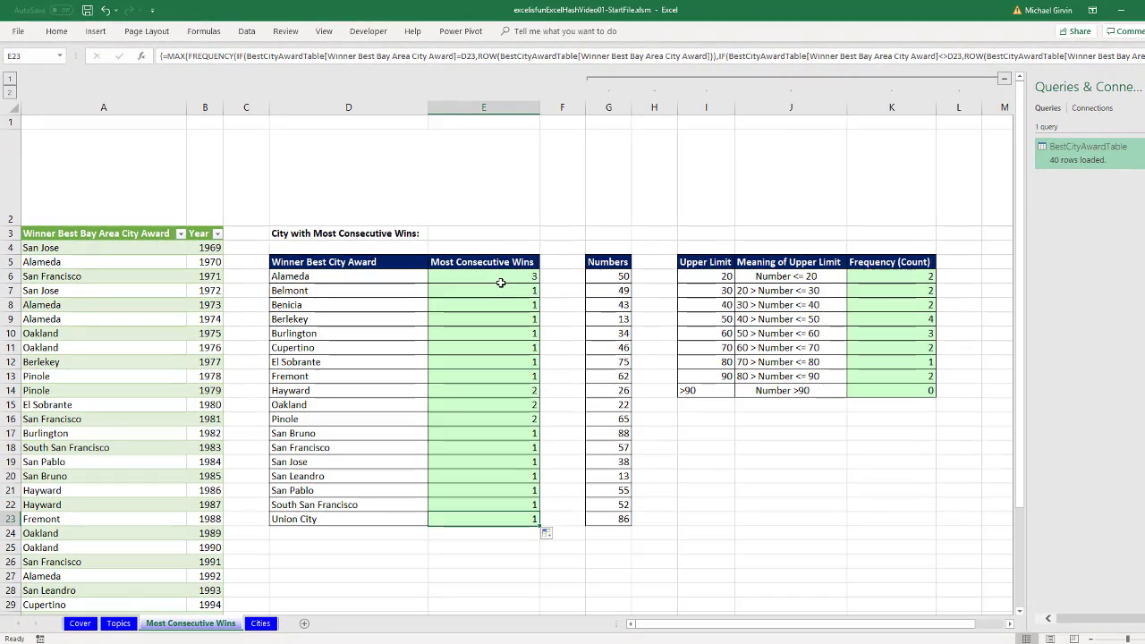
Start E3 on the Most Consecutive Wins sheet with MAX over the win counts E6:E23
left_click(261, 623)
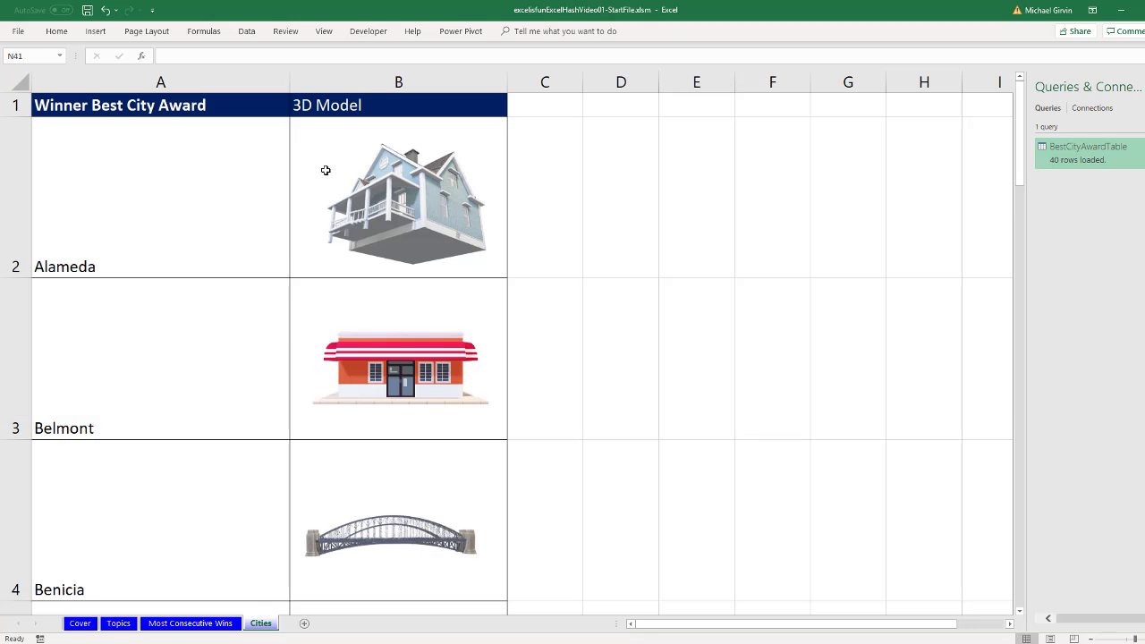
key("ctrl+Page_Up")
left_click(461, 232)
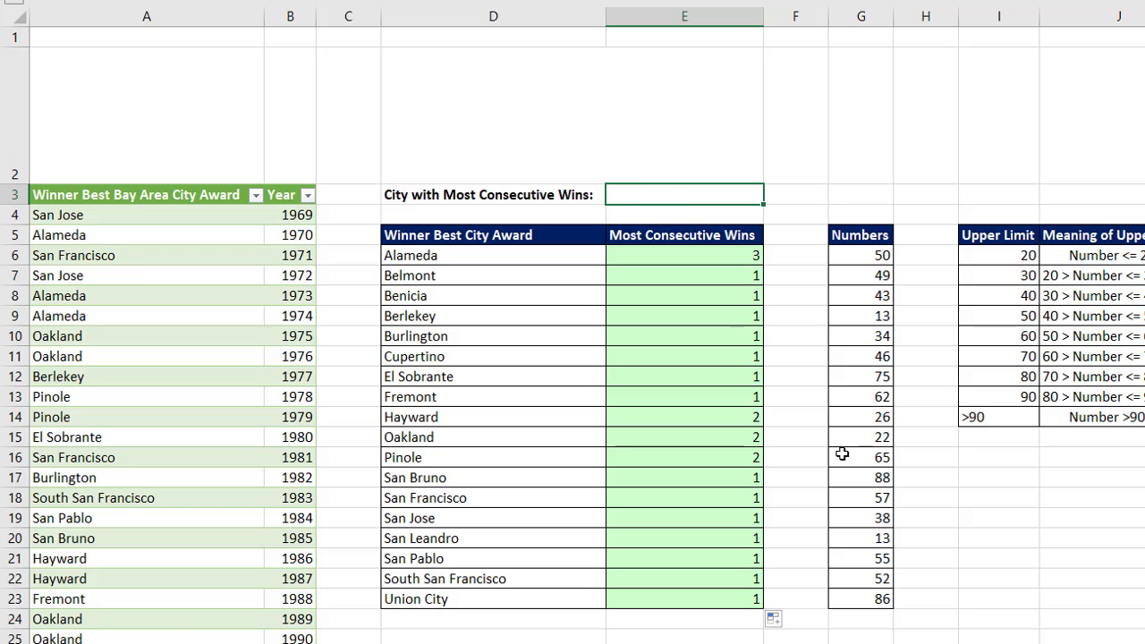
type("=max")
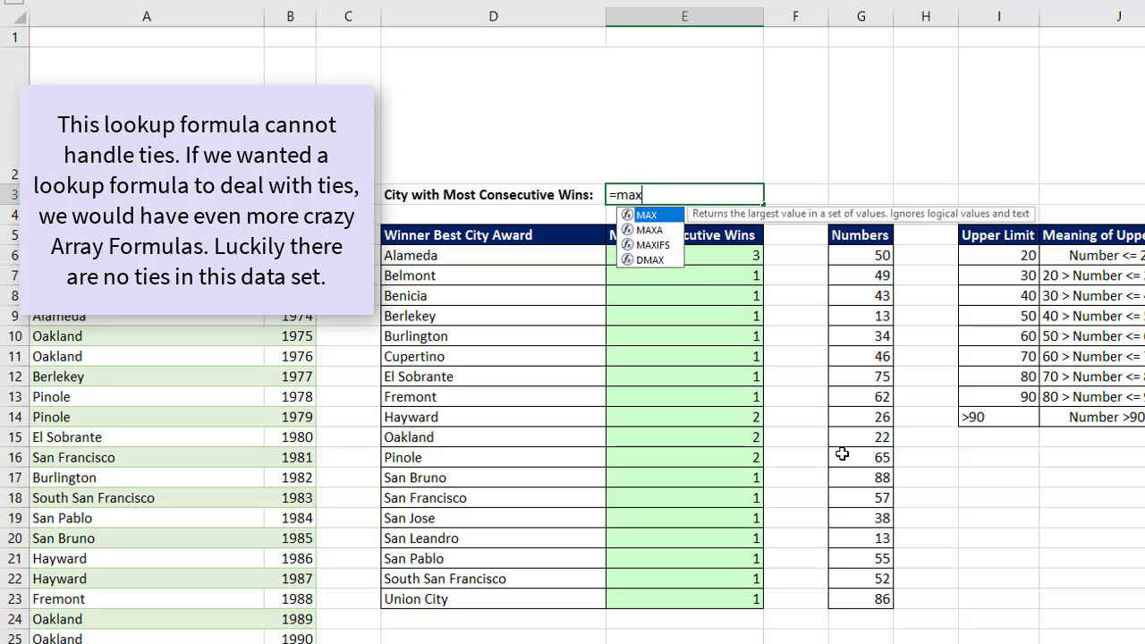
key("Tab")
left_click_drag(715, 255, 721, 596)
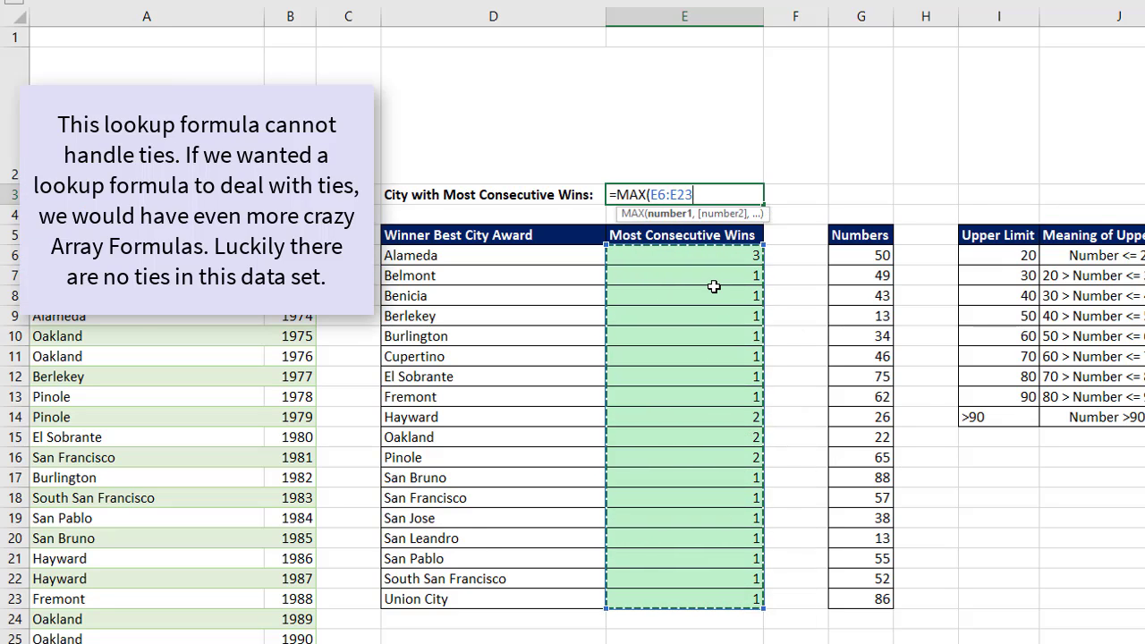
Complete E3 as =MATCH(MAX(E6:E23),E6:E23,0), then reopen it to edit after the equals sign
type(")")
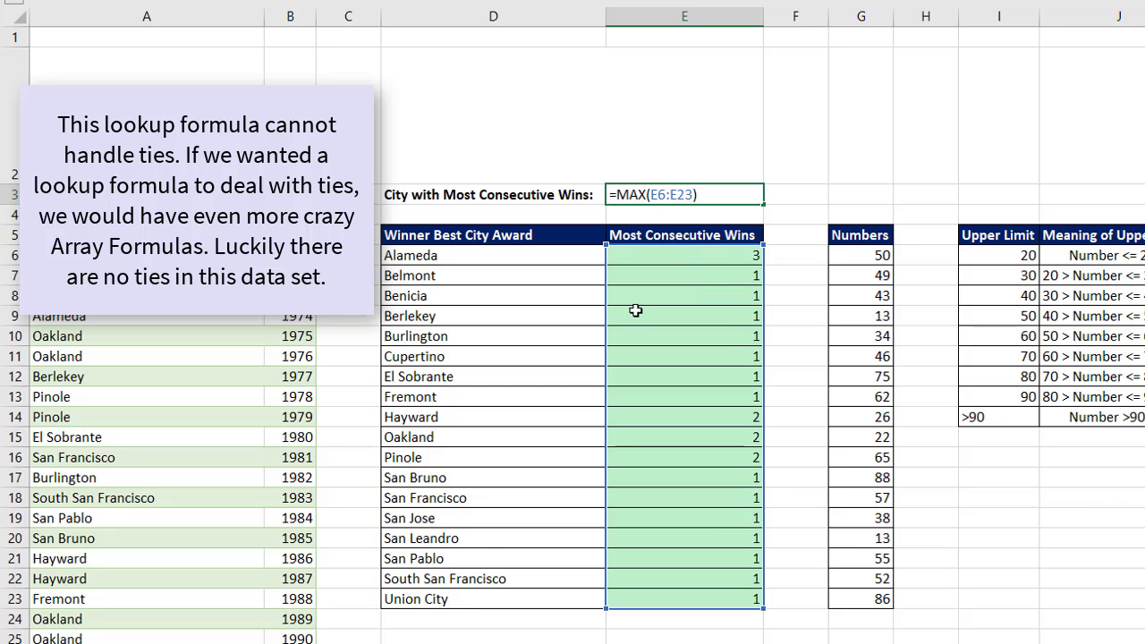
type("ma")
key("Tab")
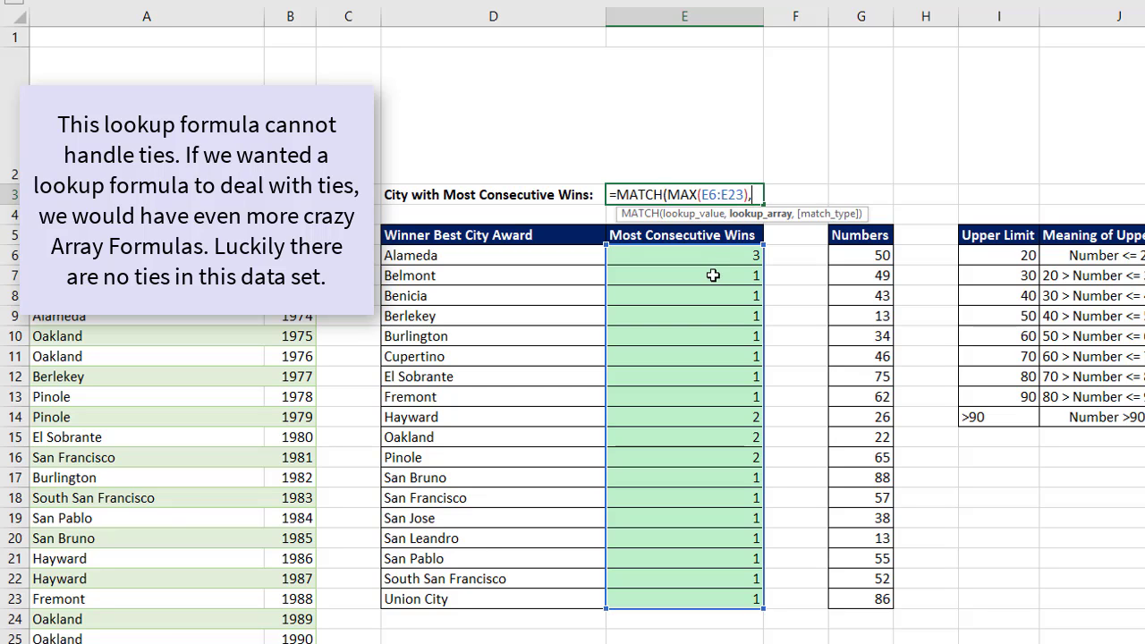
type(",")
left_click_drag(702, 255, 705, 593)
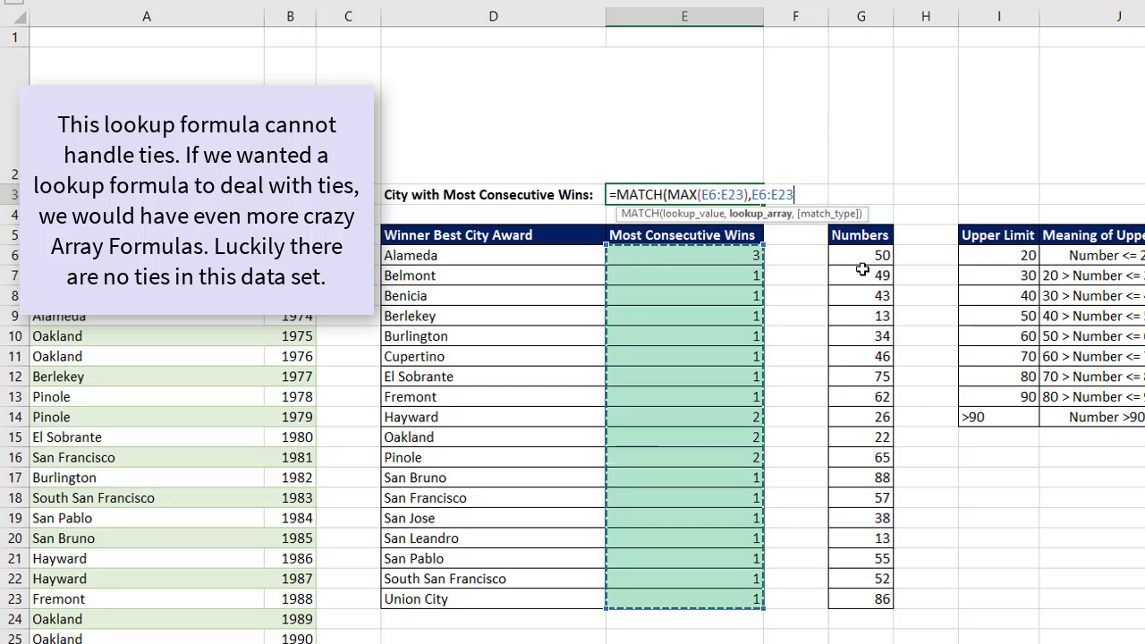
type(",0)")
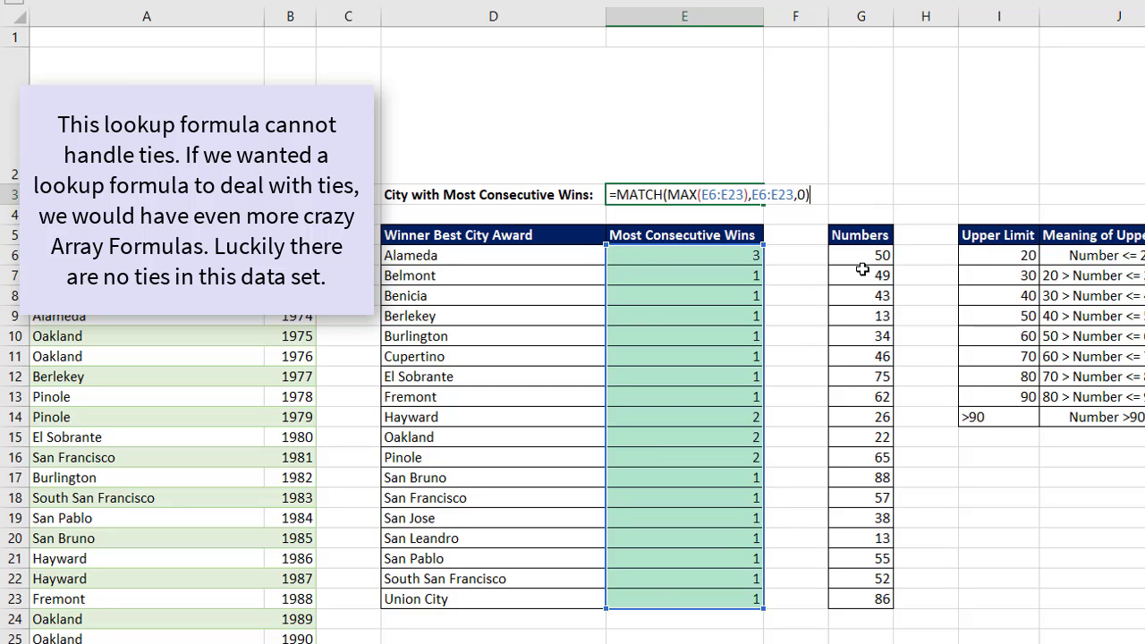
key("ctrl+shift+Return")
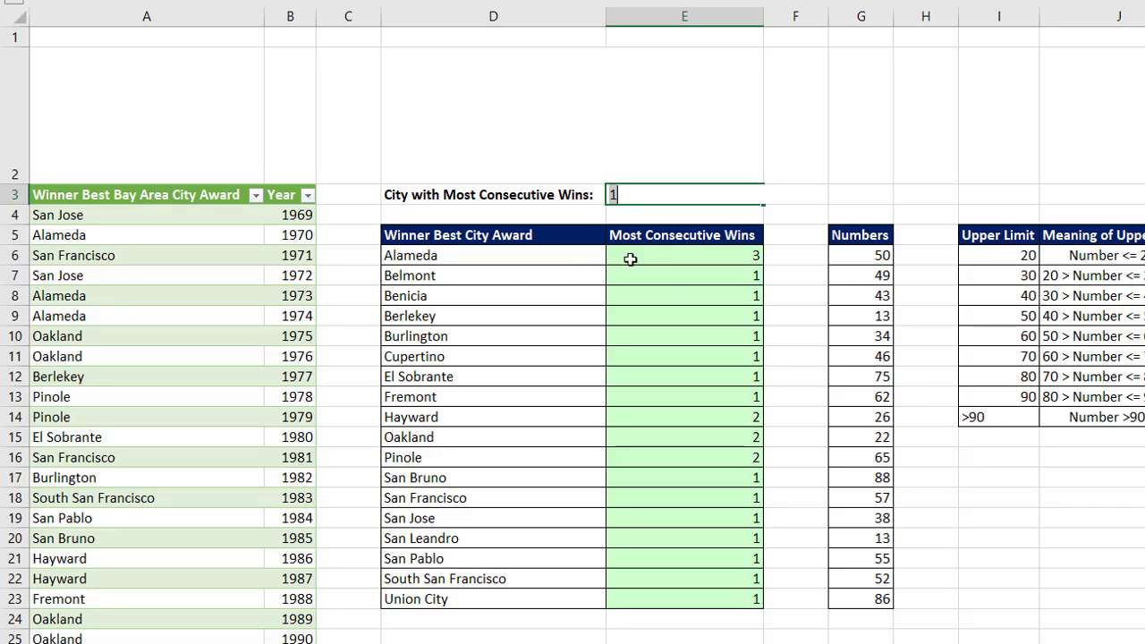
key("F2")
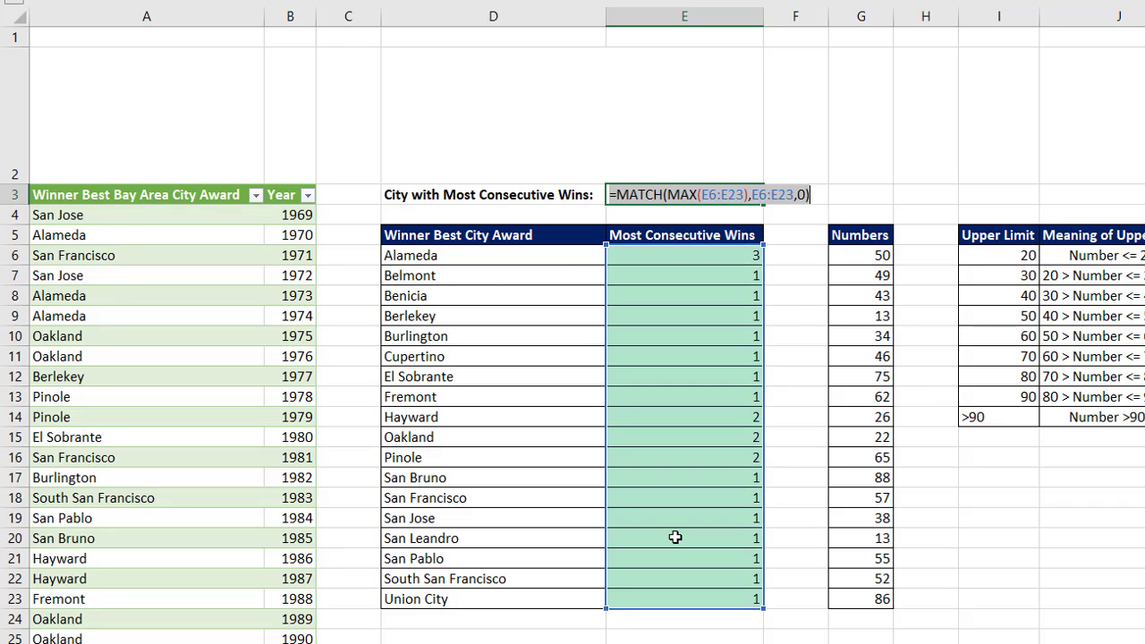
key("Home")
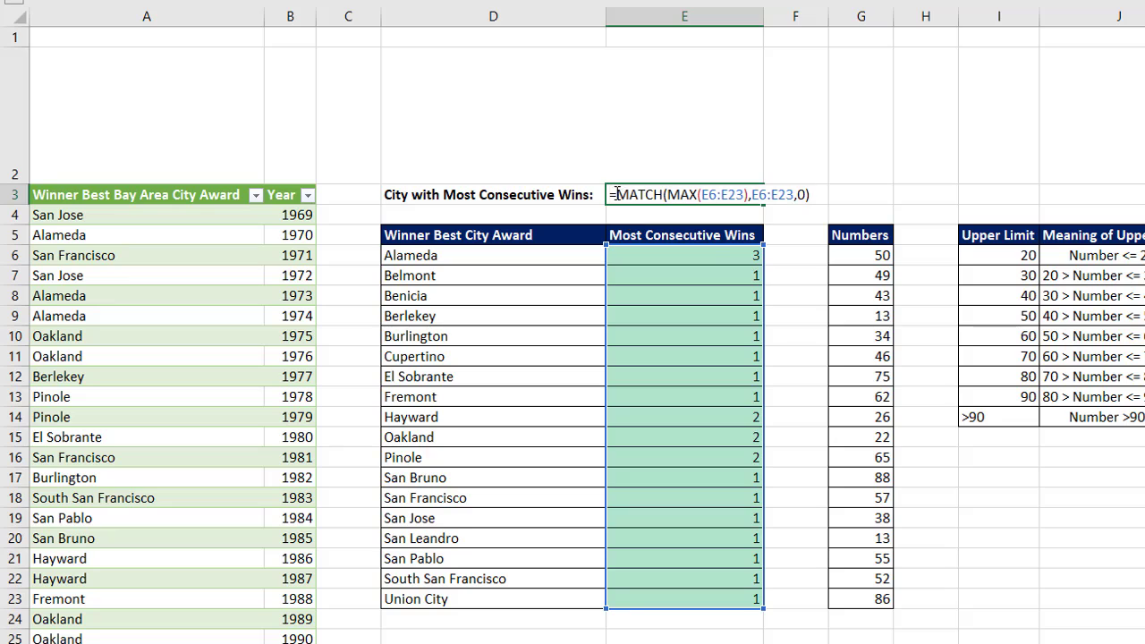
key("Right")
Wrap E3 as =INDEX(D6:D23,MATCH(MAX(E6:E23),E6:E23,0)) so it shows Alameda, and review it
type("INDEX(")
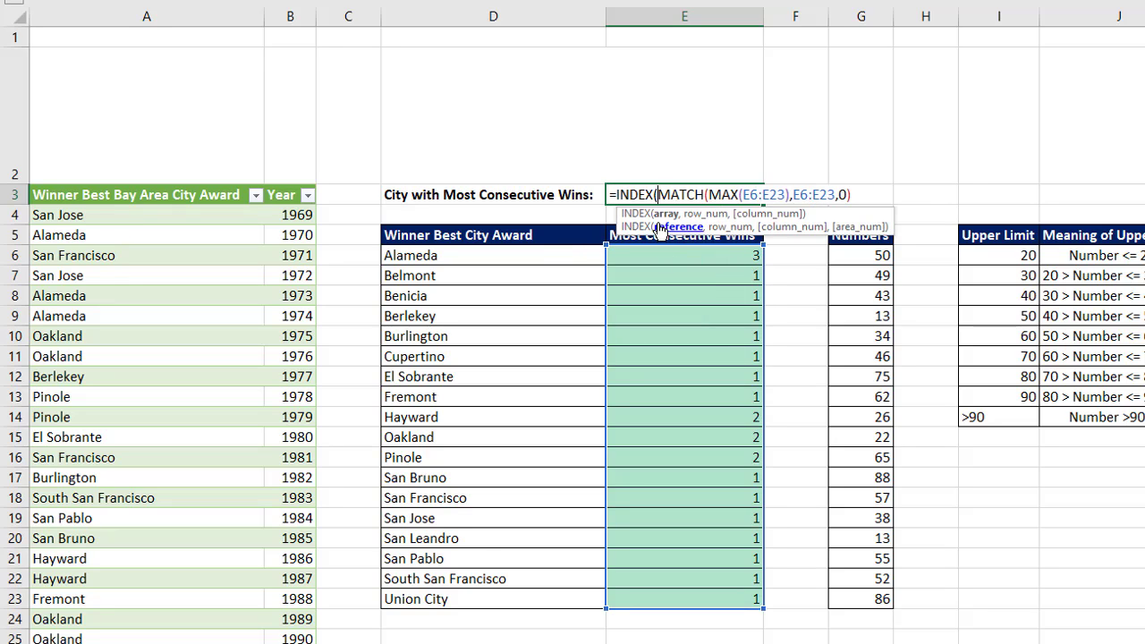
left_click_drag(565, 258, 579, 591)
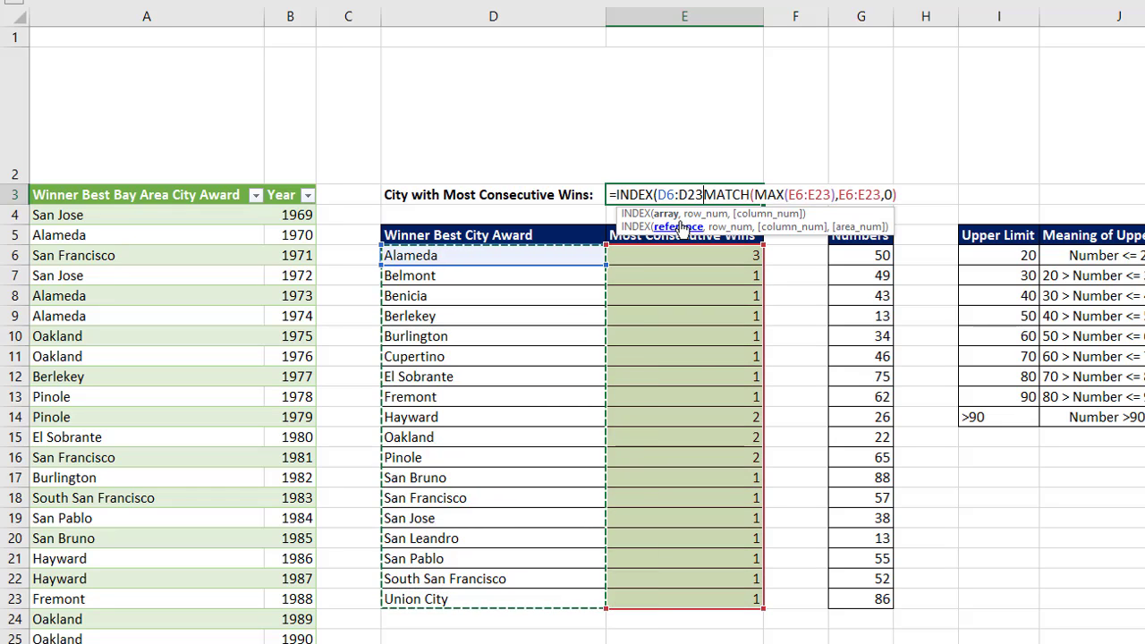
type(",0")
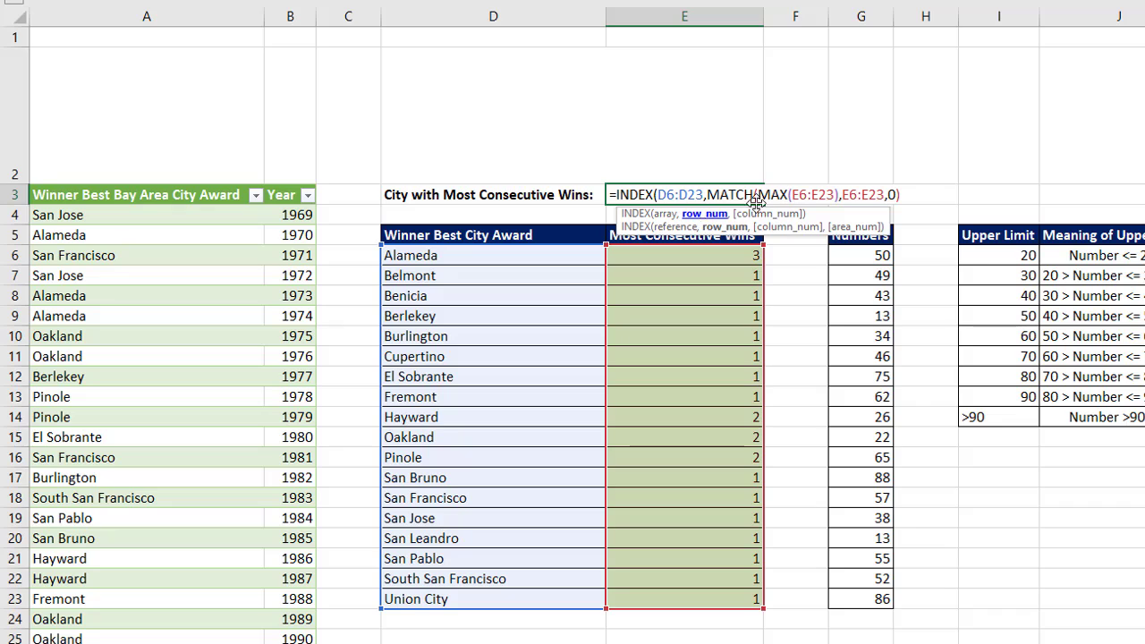
type(")")
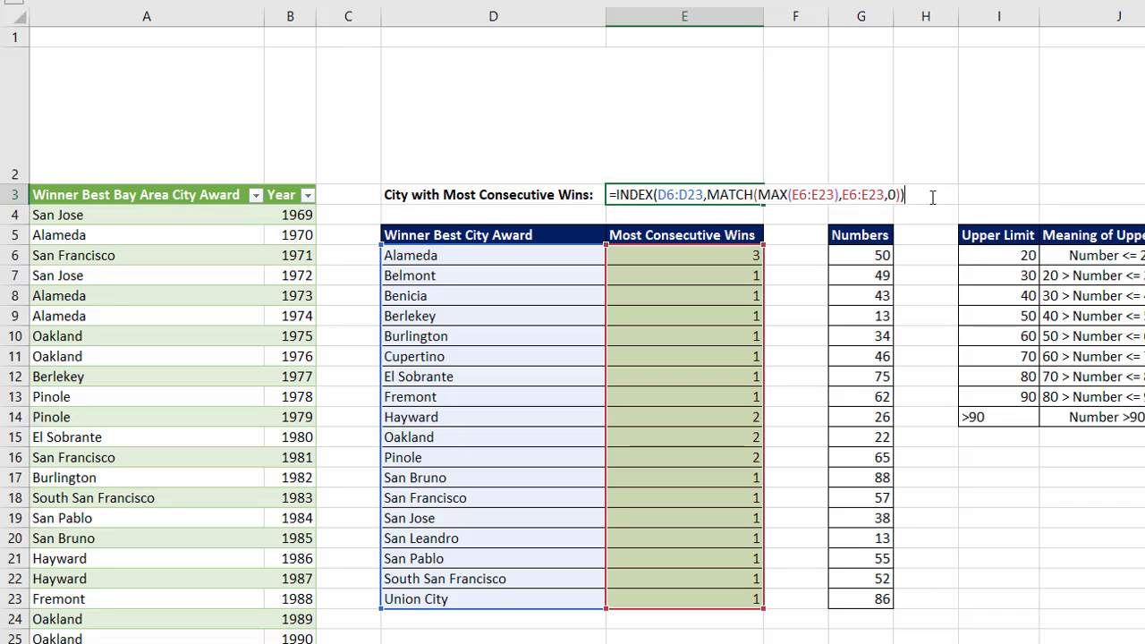
key("Return")
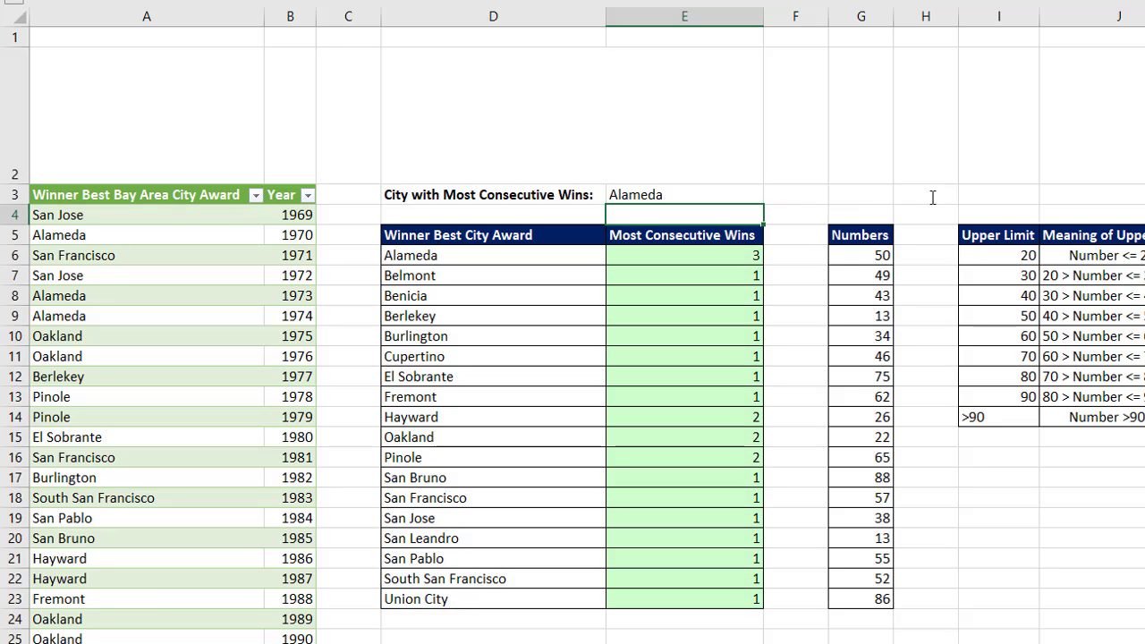
double_click(703, 195)
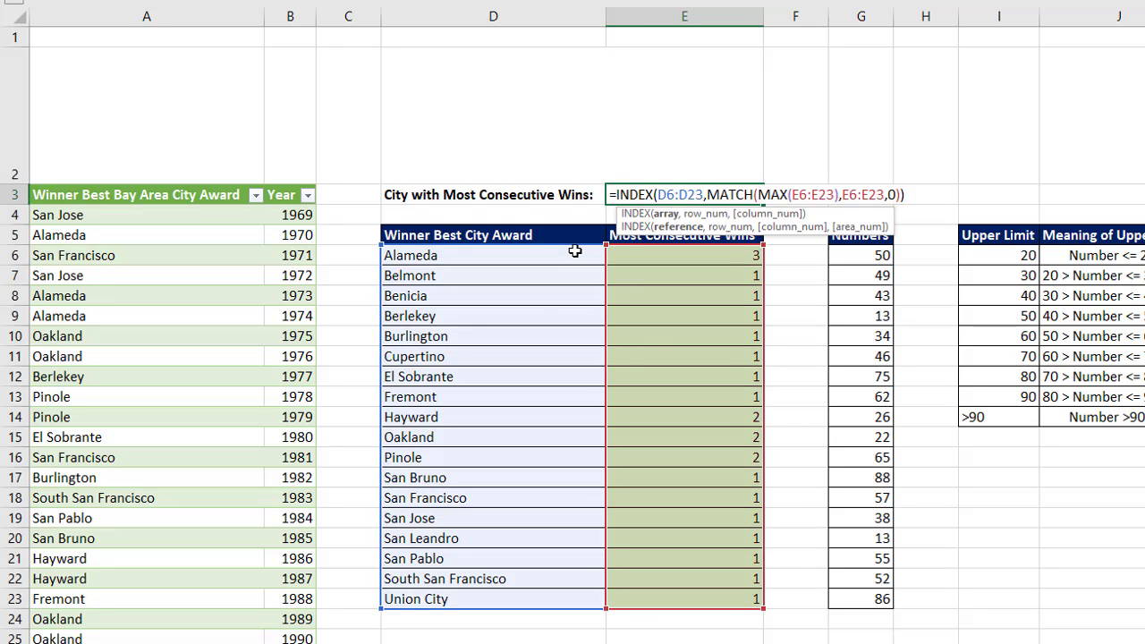
key("Escape")
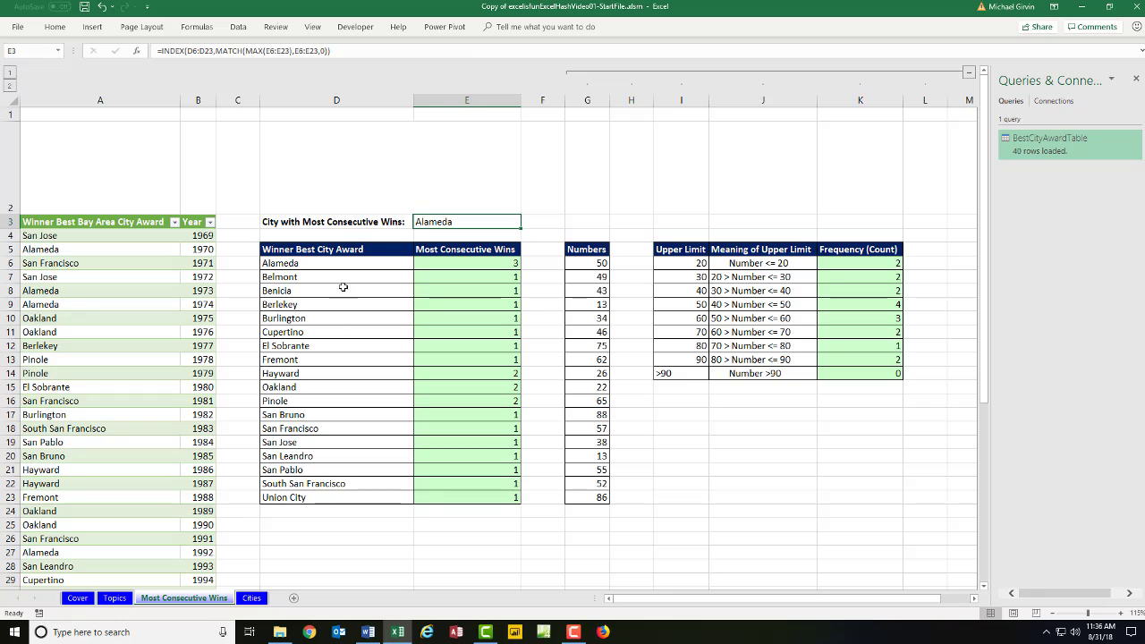
On the Cities sheet, select D2 and open the From Online Sources option under Insert > 3D Models
left_click(252, 597)
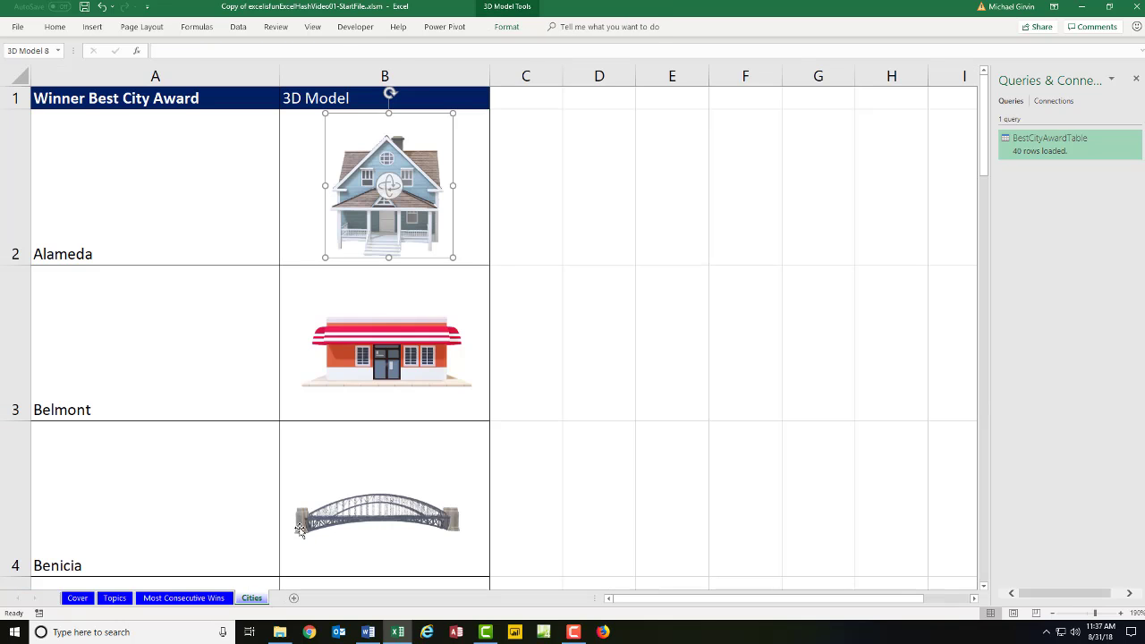
left_click(484, 208)
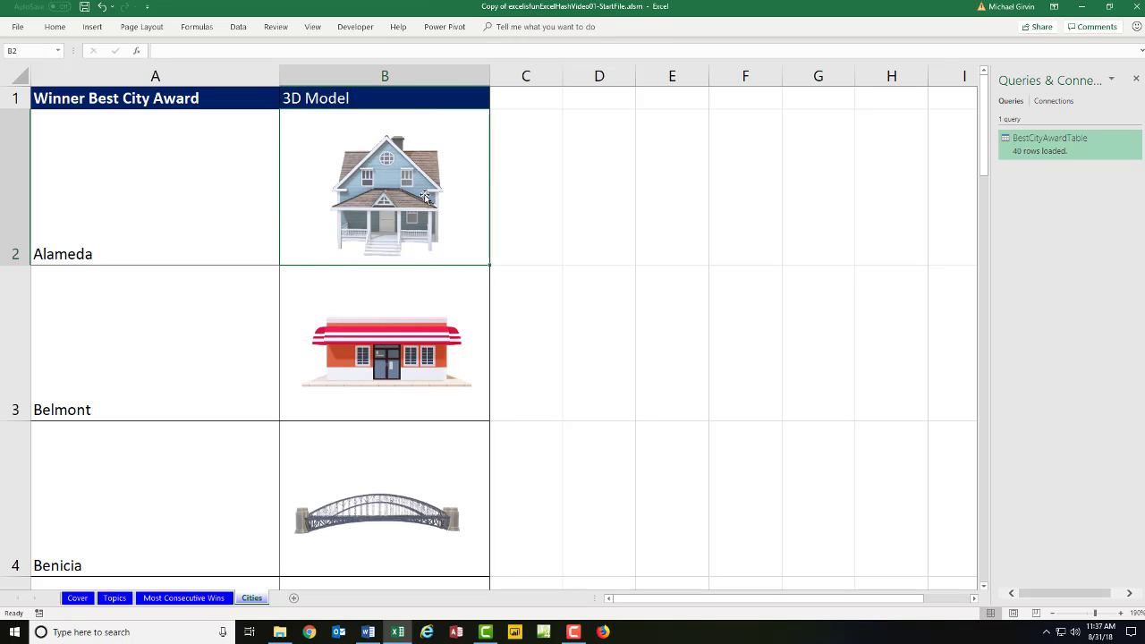
left_click(615, 195)
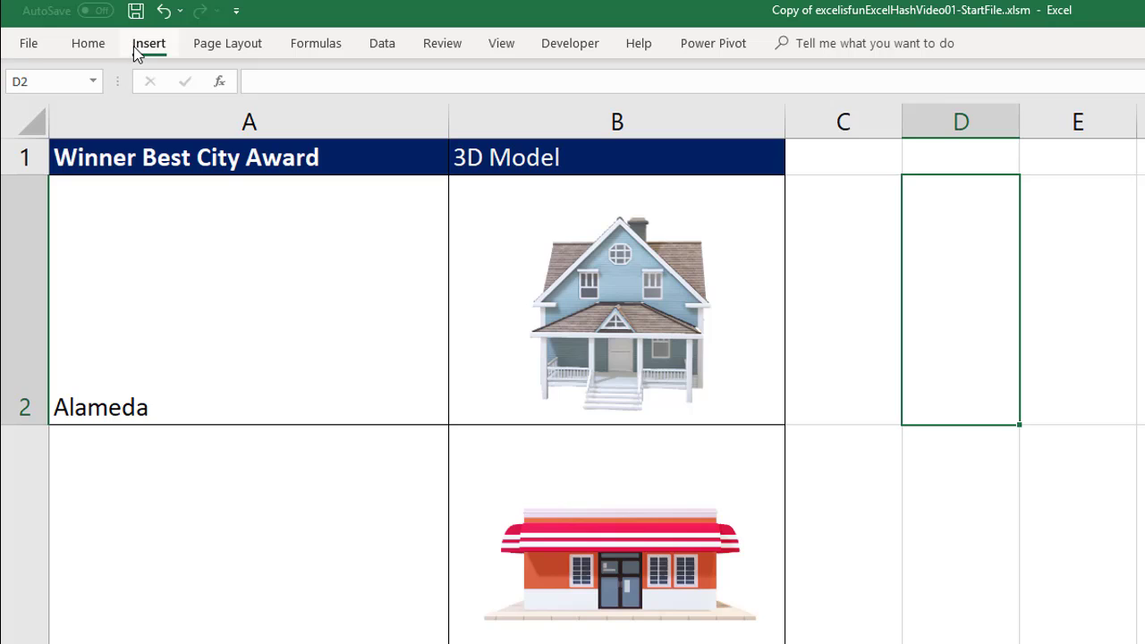
left_click(87, 28)
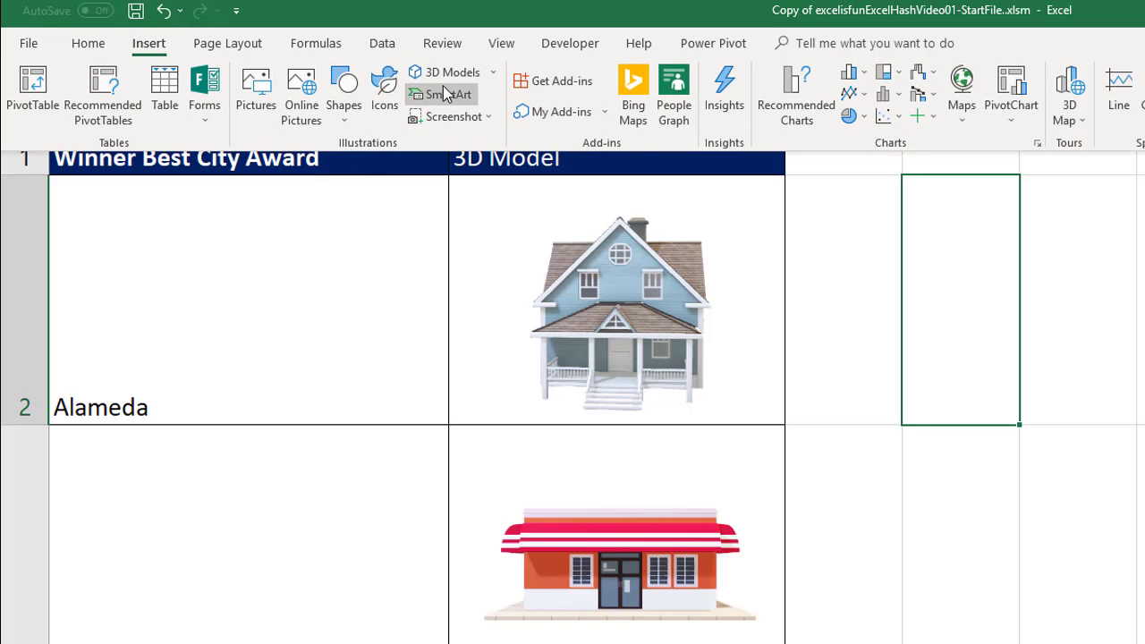
left_click(492, 75)
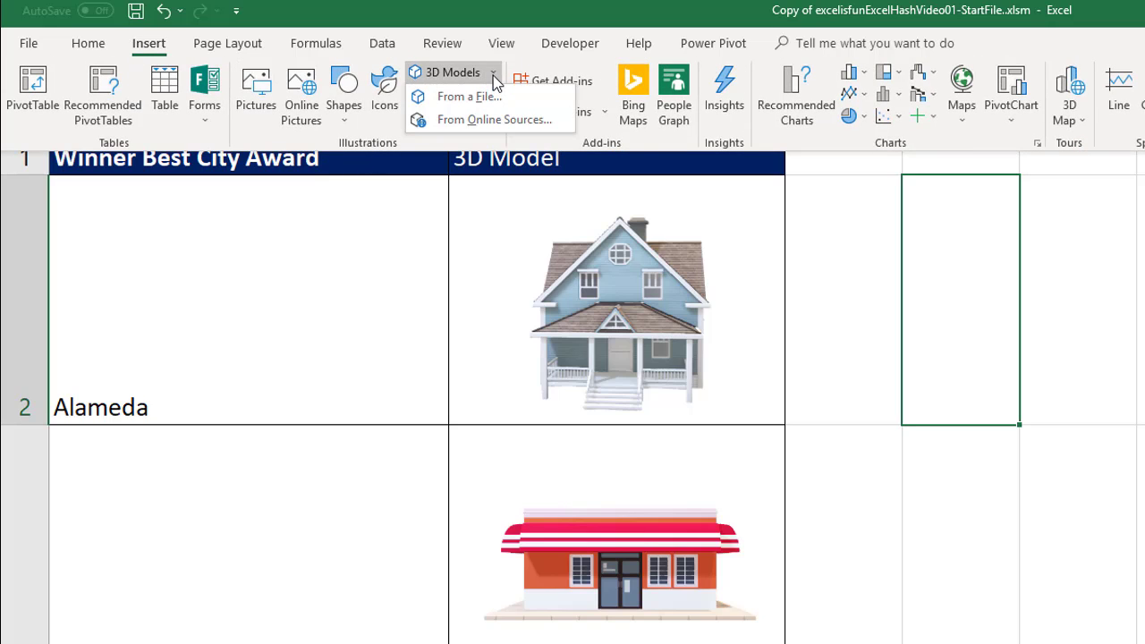
Insert the Classroom flask-and-beaker model, place it across columns C–F, and rotate it to a tilted view
left_click(464, 121)
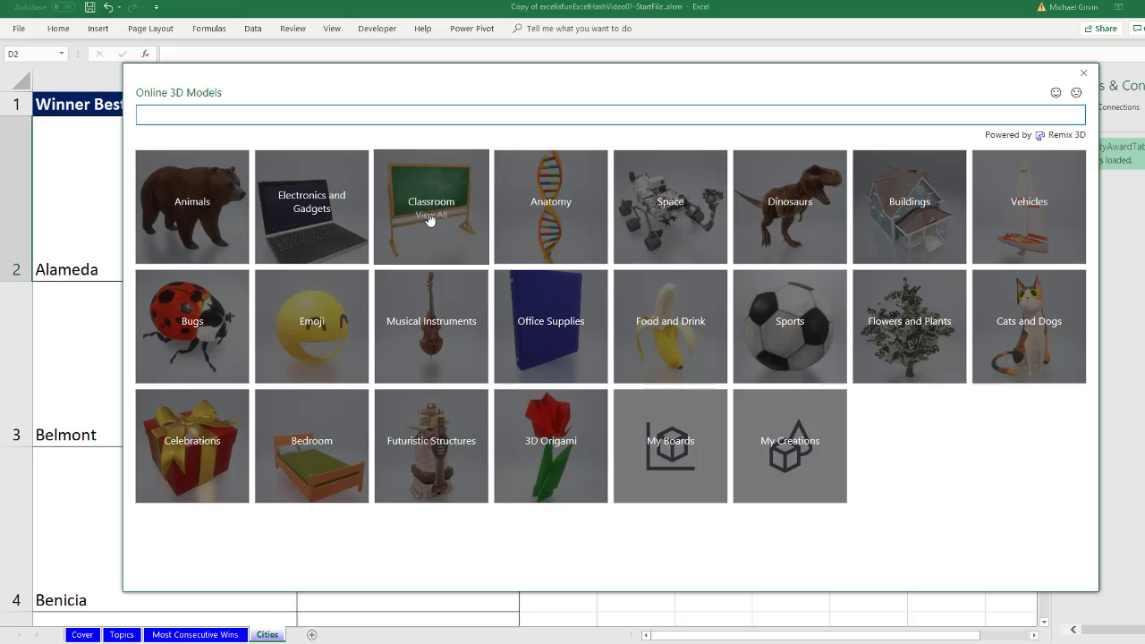
left_click(430, 219)
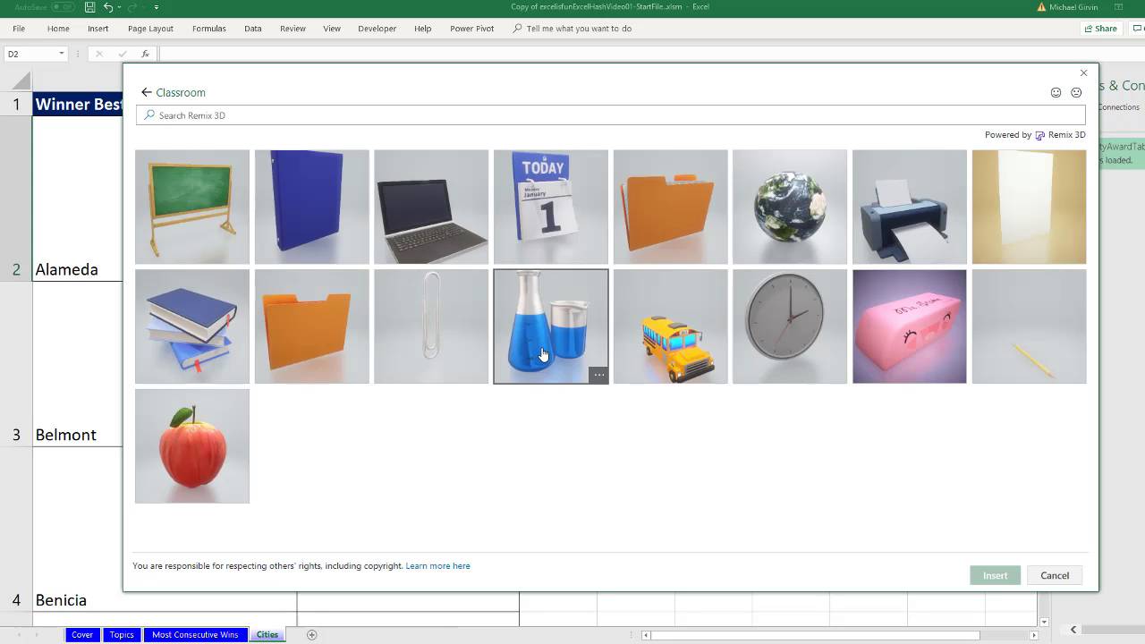
left_click(545, 351)
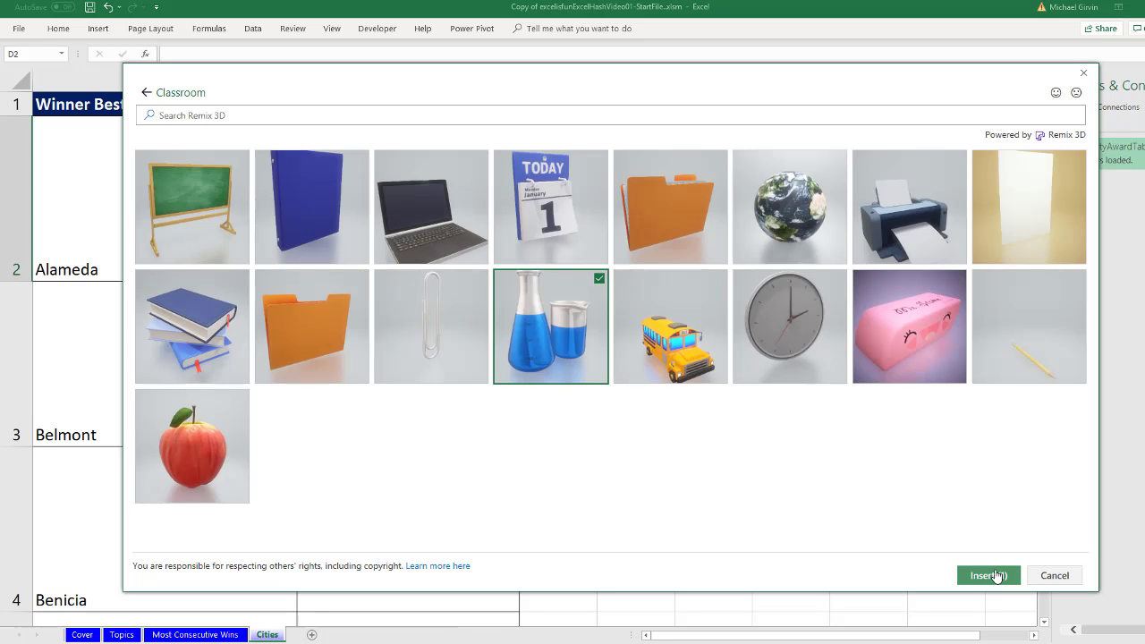
left_click(991, 575)
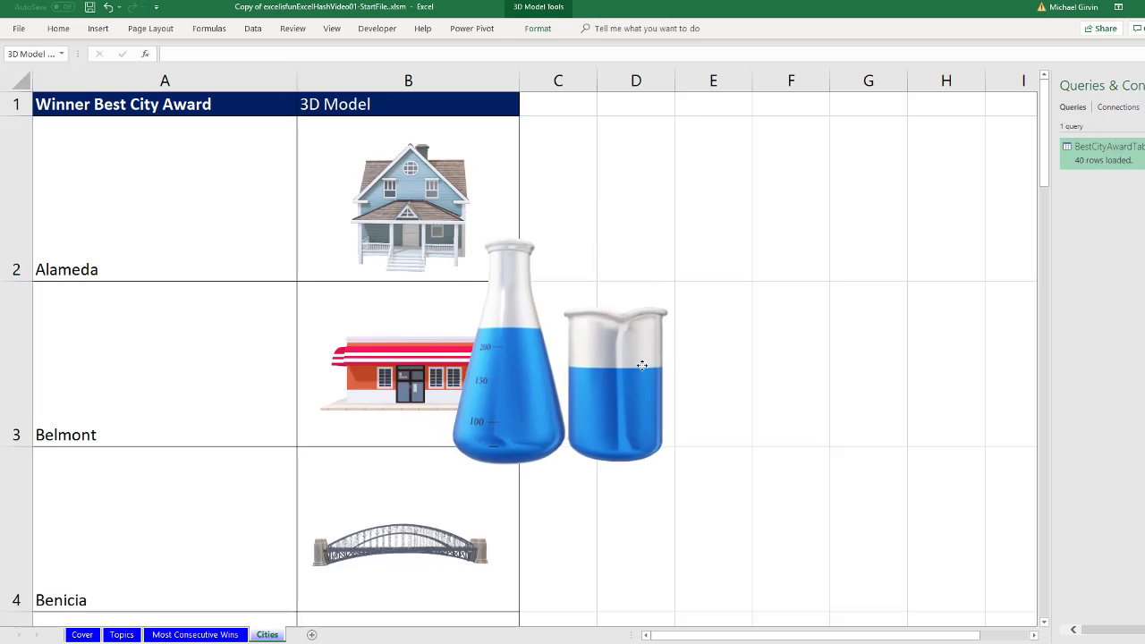
left_click_drag(647, 363, 752, 307)
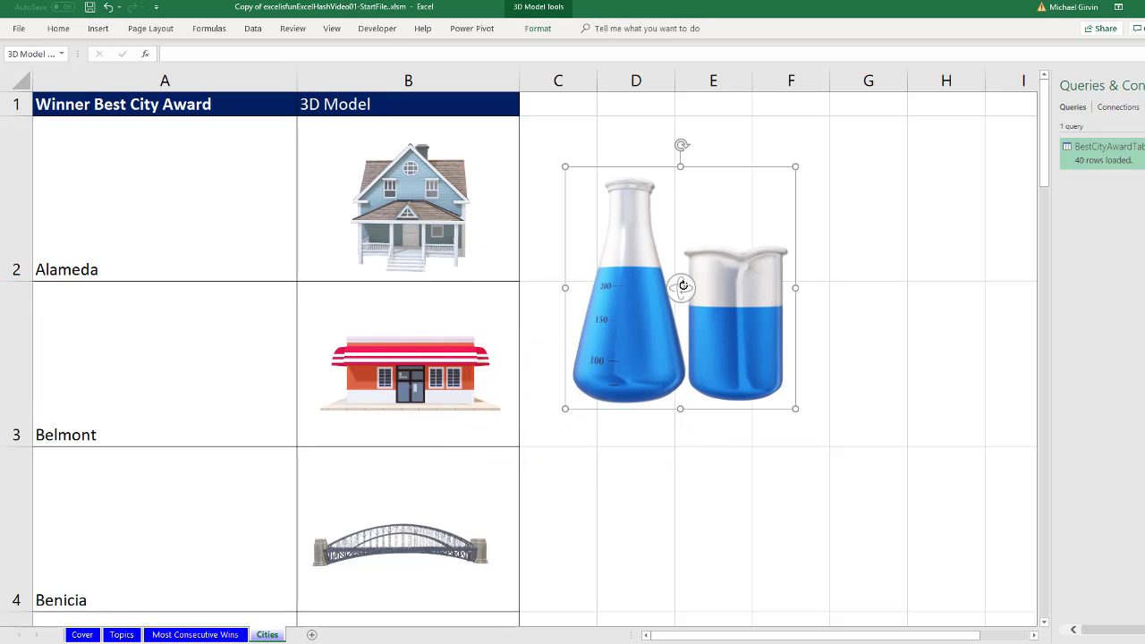
left_click_drag(686, 289, 989, 375)
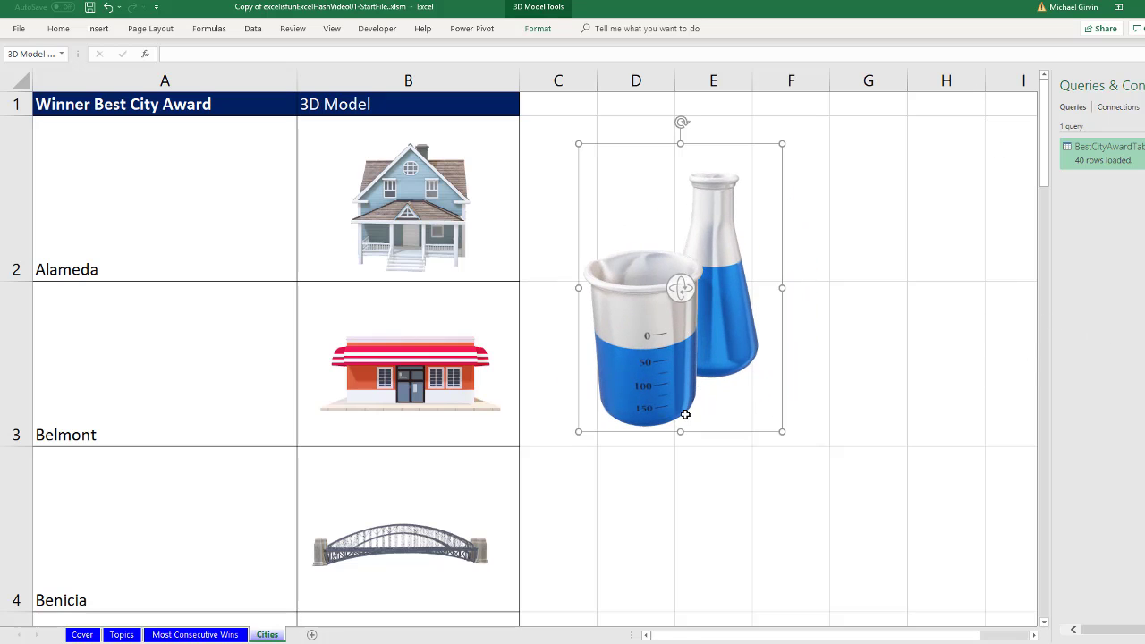
Inspect the Alameda, Belmont and Benicia cells and their house, shop and bridge models
left_click(204, 236)
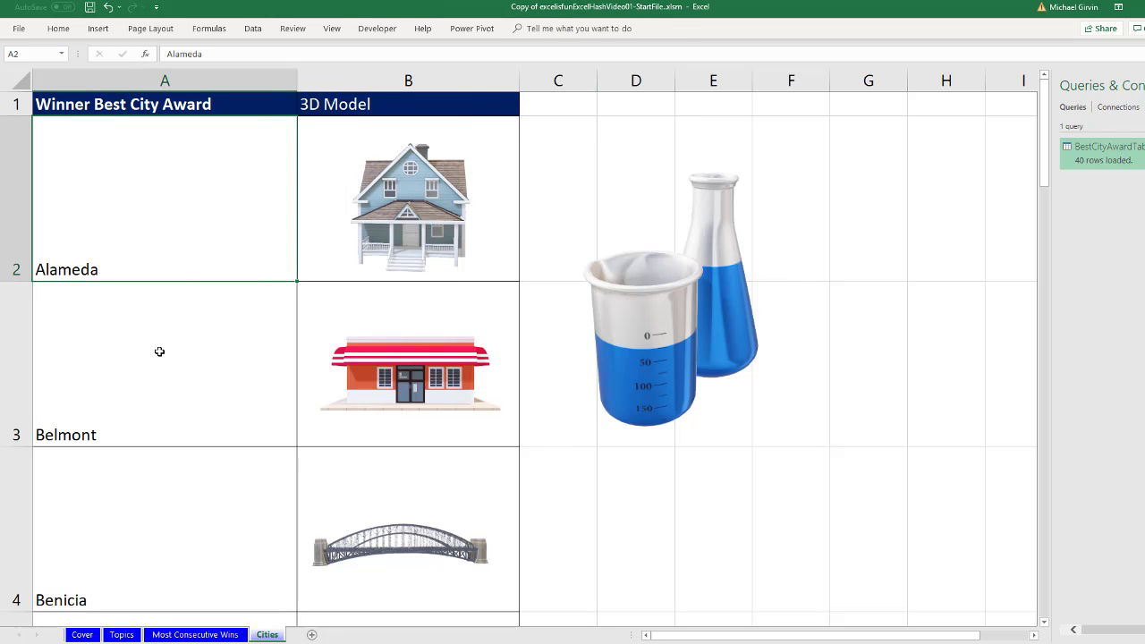
left_click(159, 351)
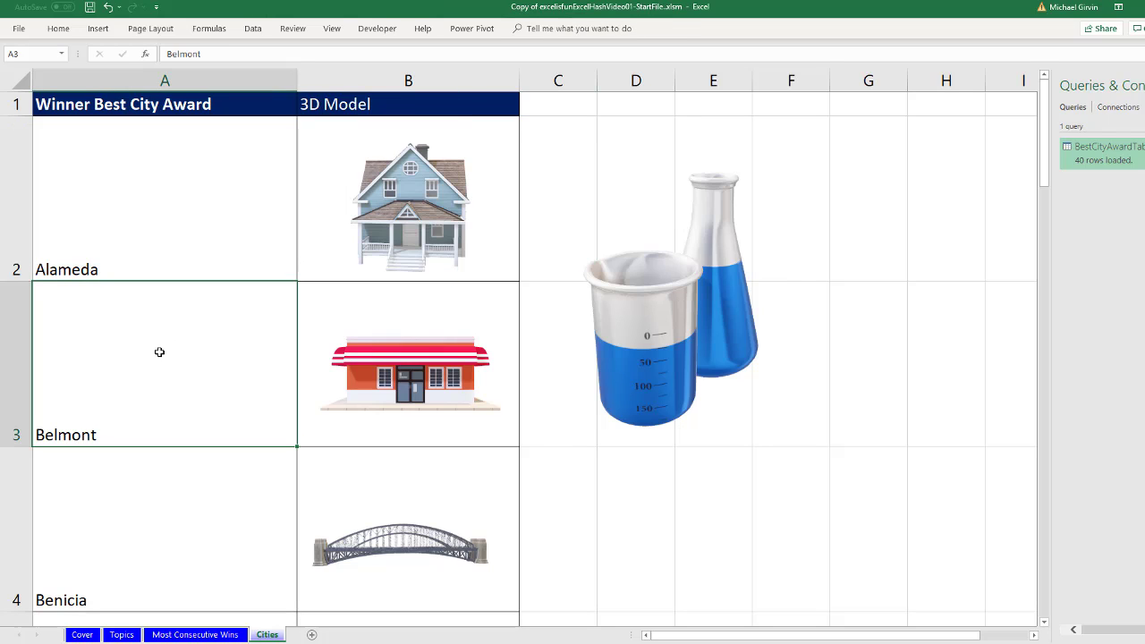
left_click(98, 237)
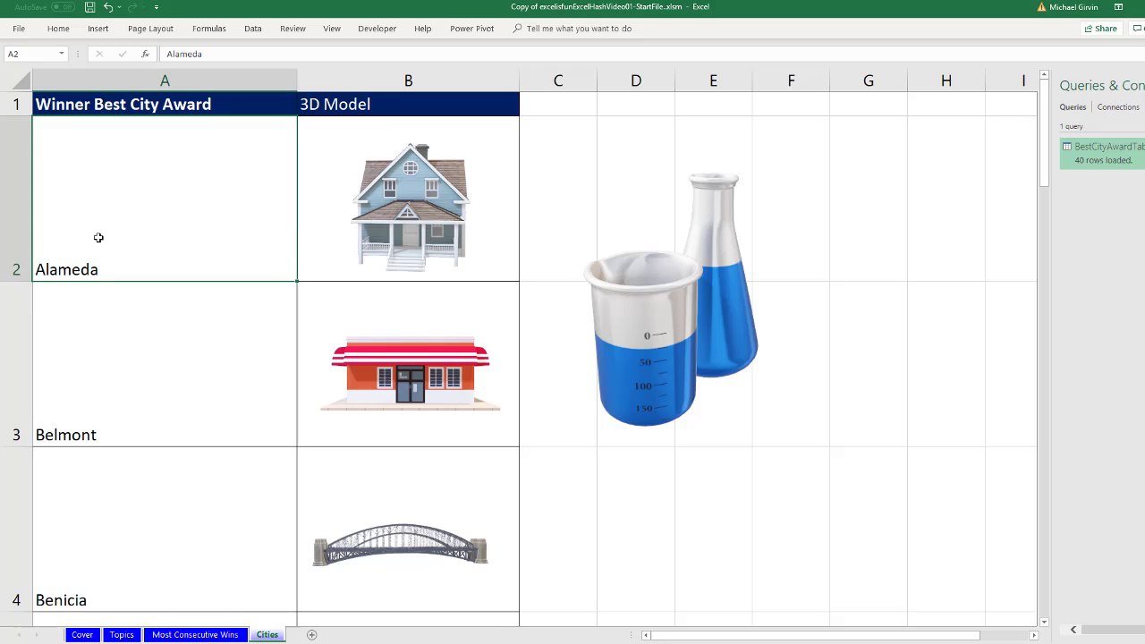
left_click(499, 229)
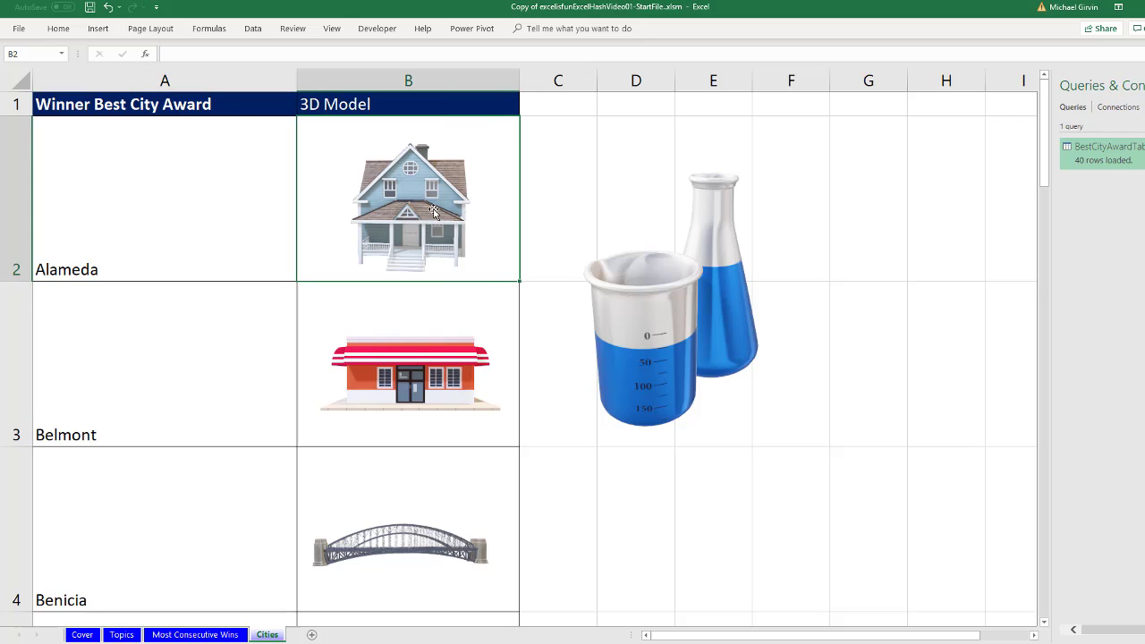
left_click(432, 208)
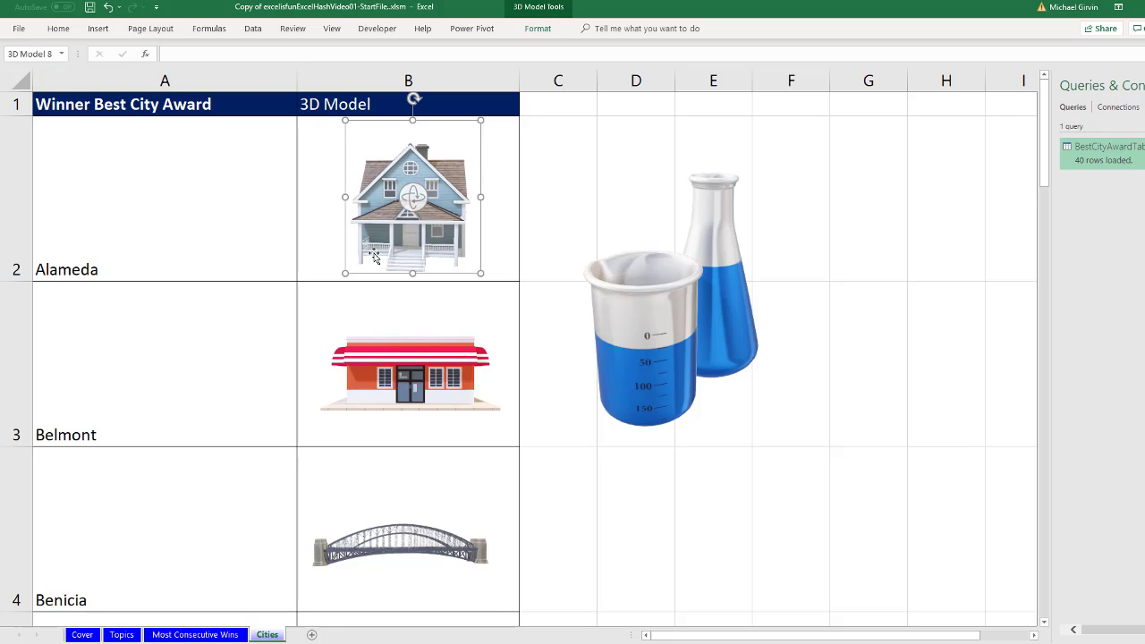
left_click(379, 360)
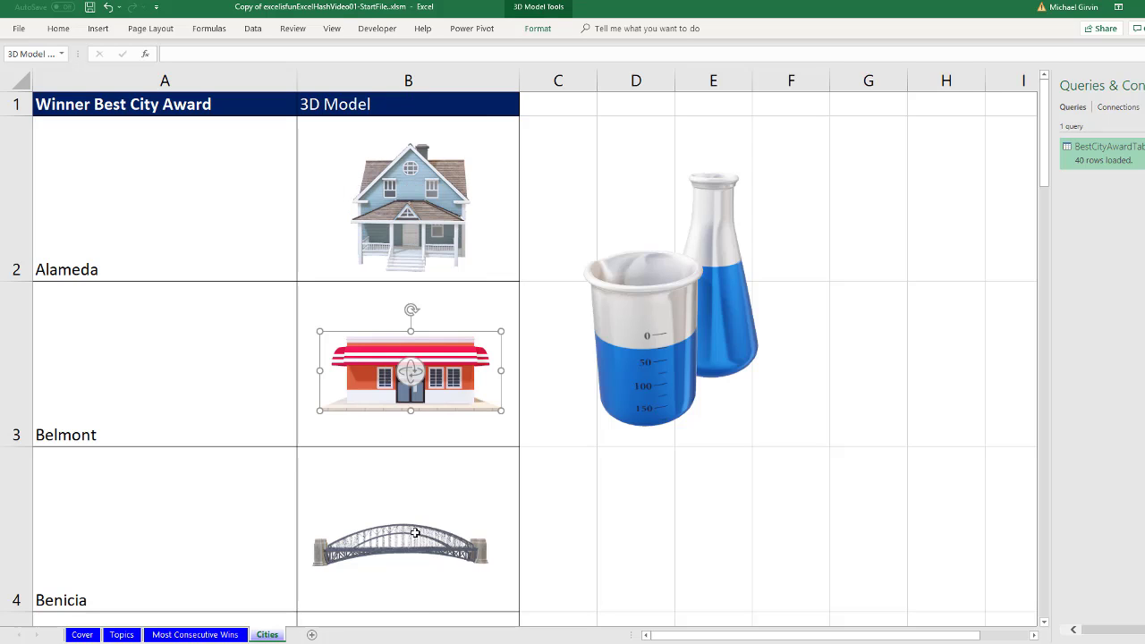
left_click(420, 541)
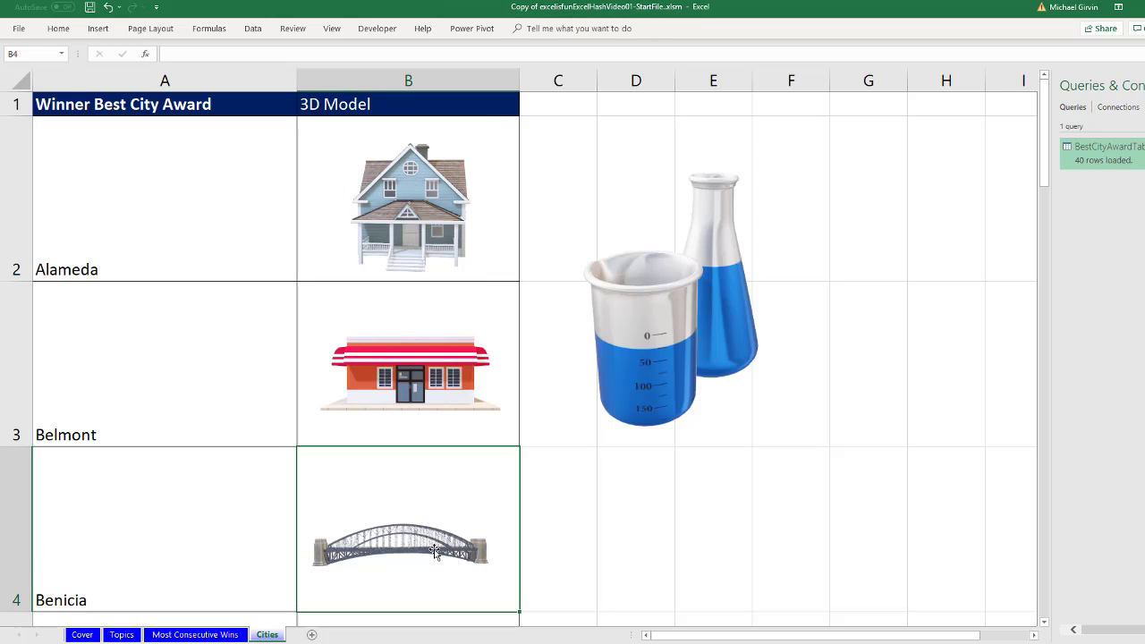
left_click(436, 551)
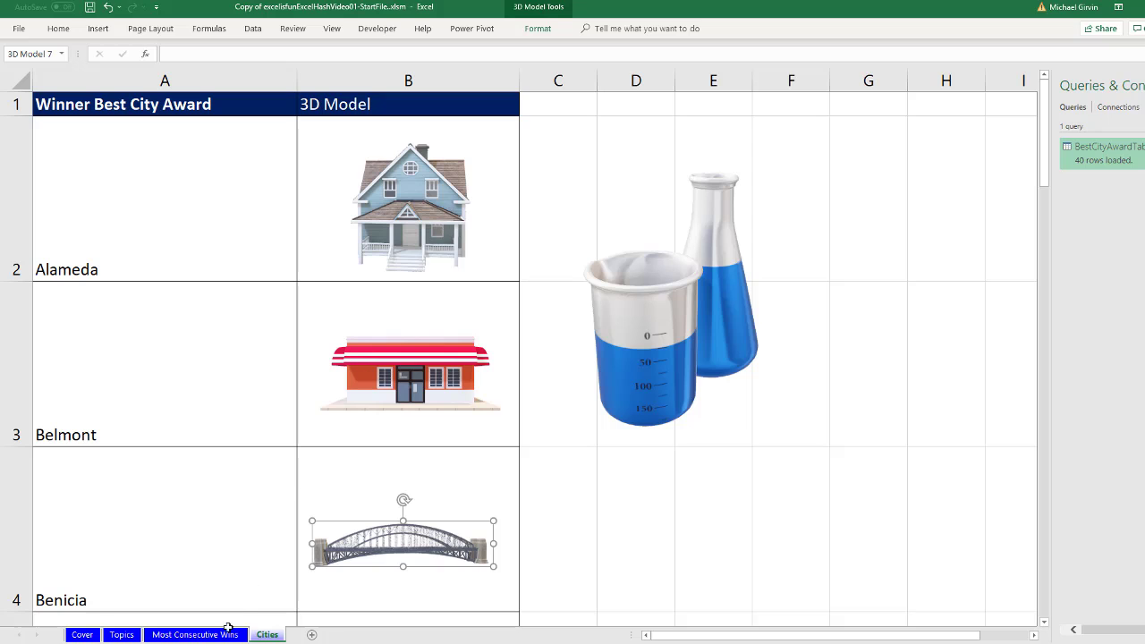
Start E4 as =INDEX(Cities!$B$2:$B$19, pointing at the Cities picture column
left_click(202, 635)
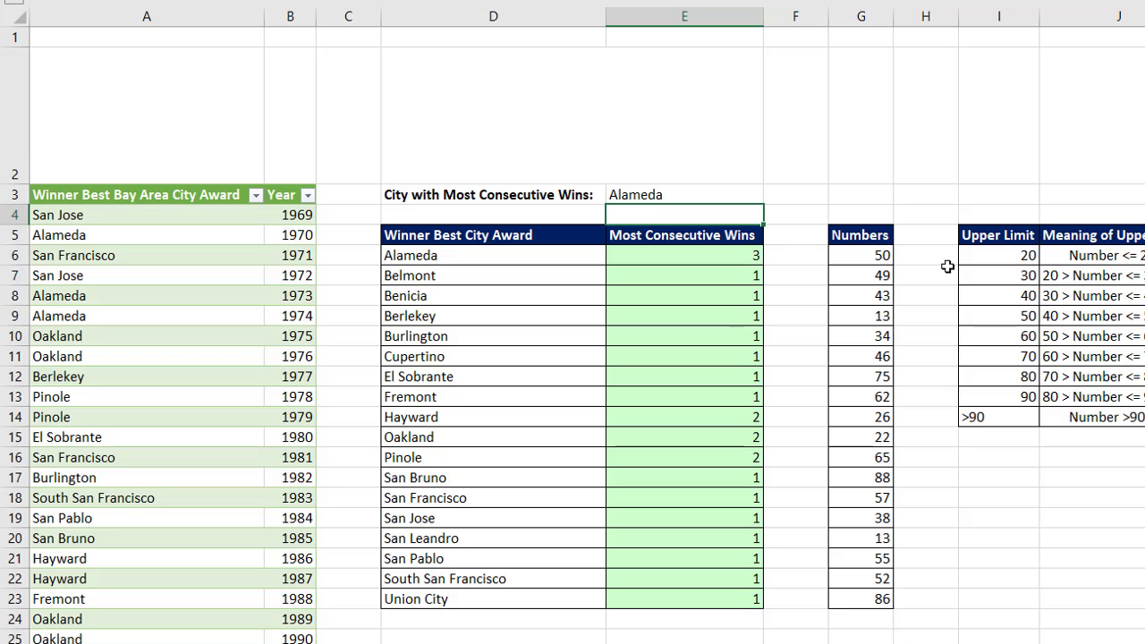
type("=INDEX(")
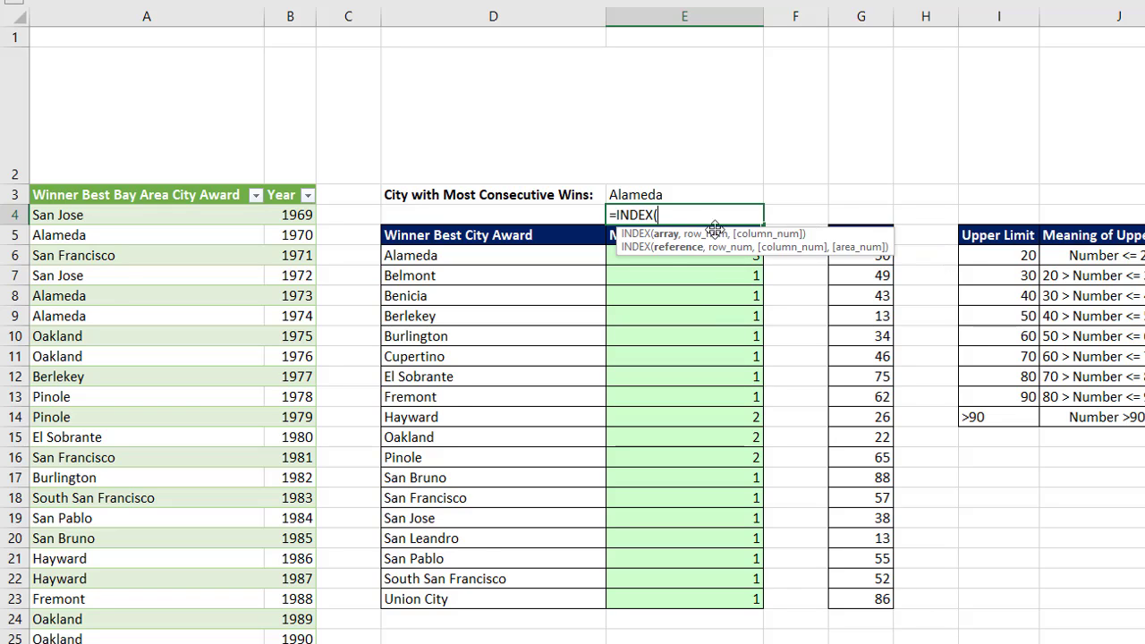
key("ctrl+Page_Down")
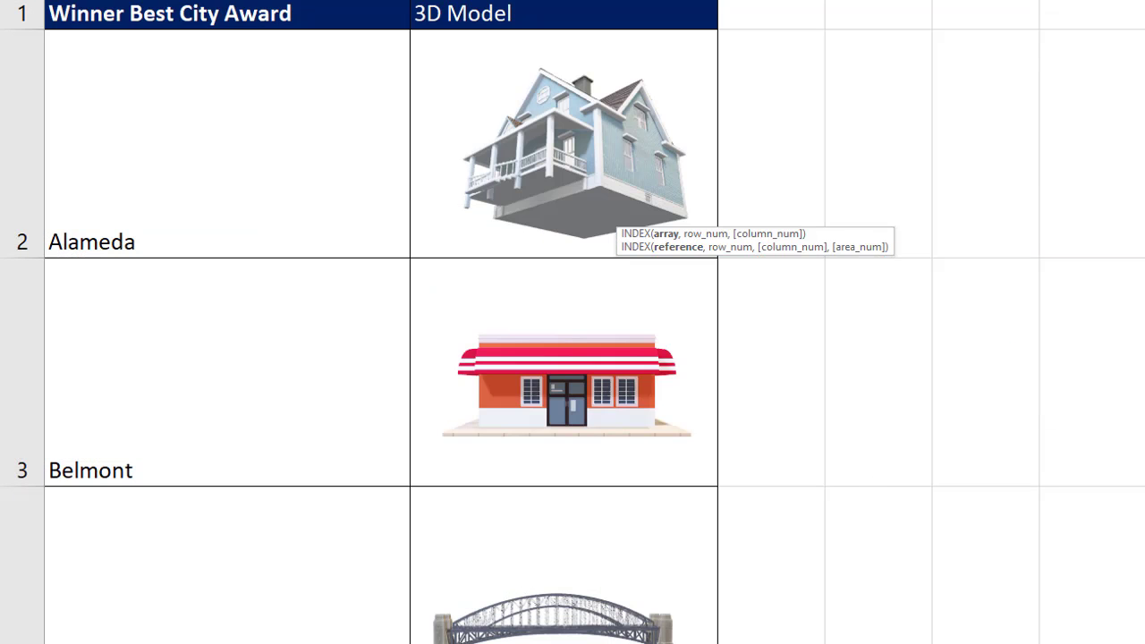
left_click(430, 51)
scroll(486, 145, "down", 6)
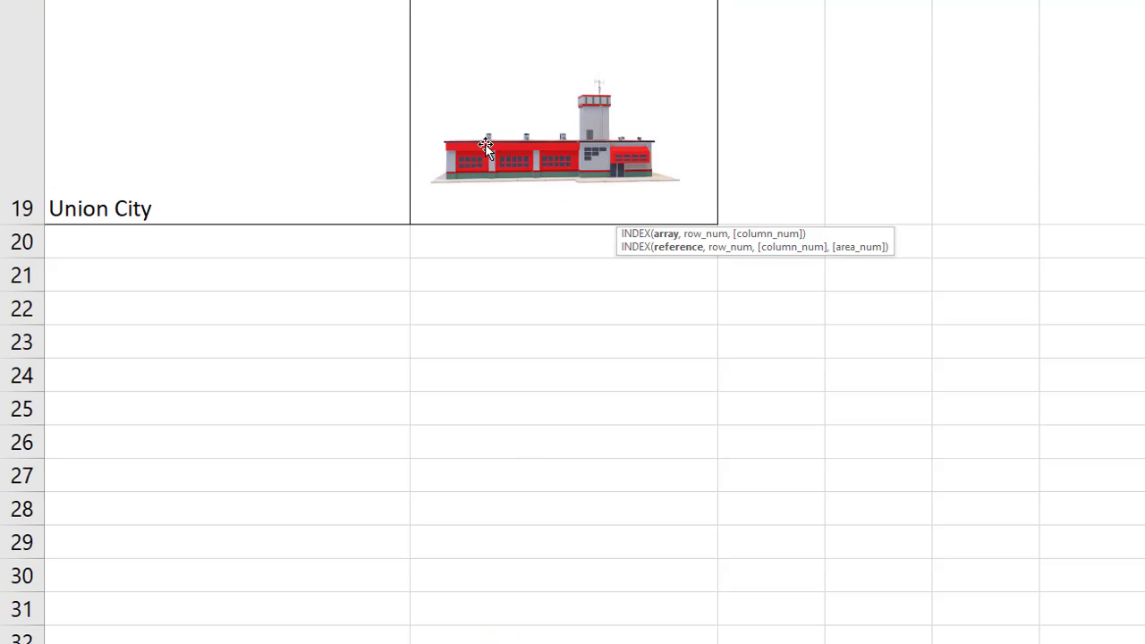
left_click(486, 206, "shift")
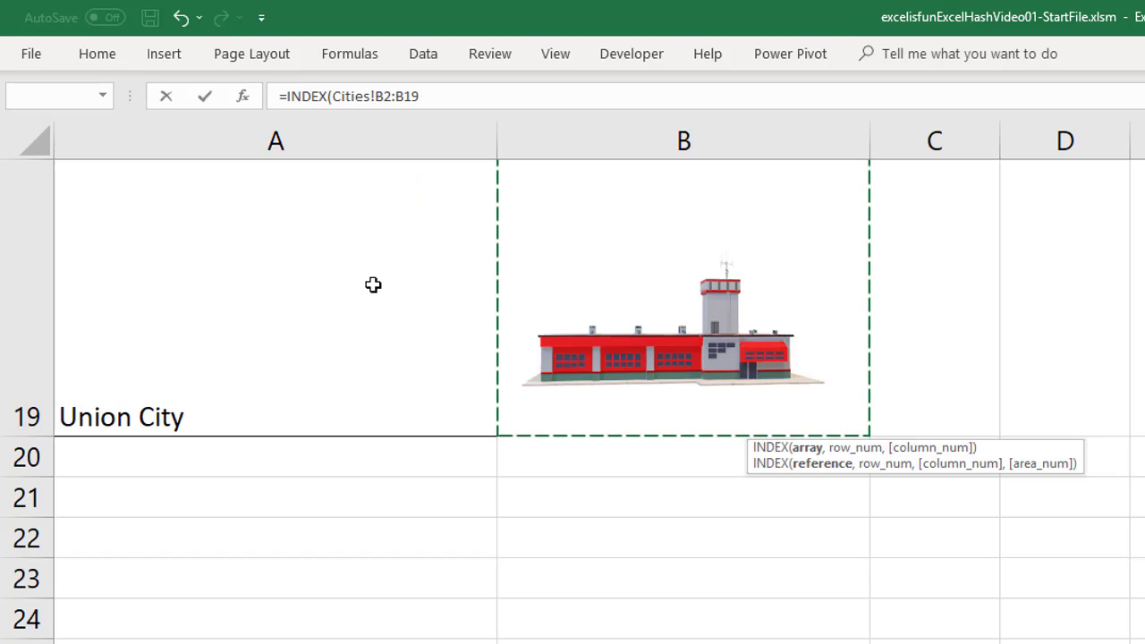
key("F4")
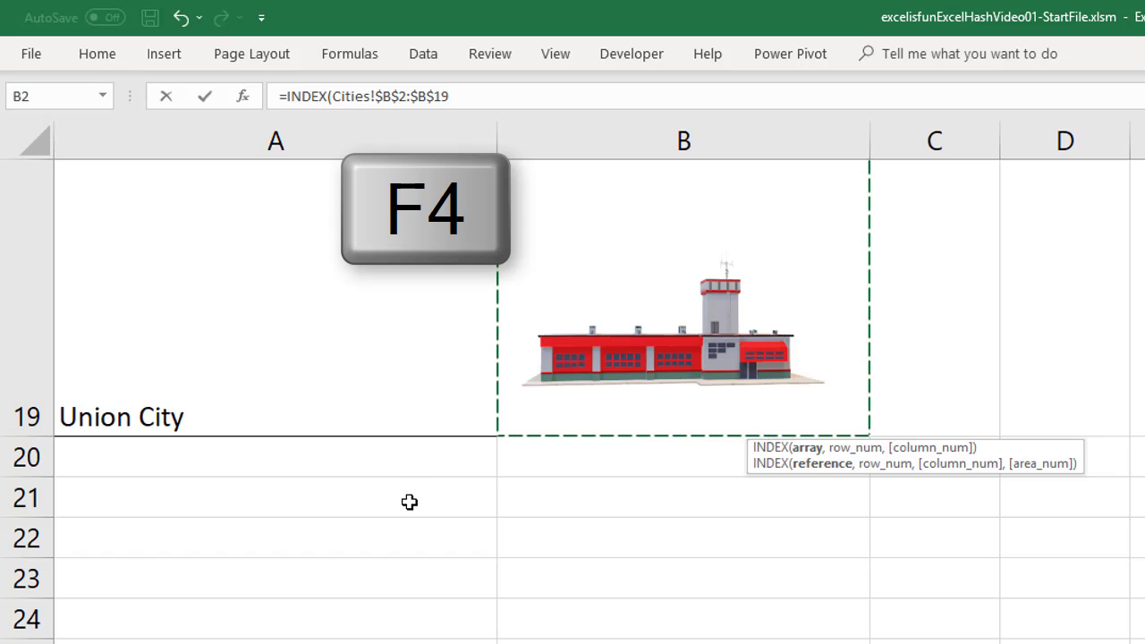
Add MATCH(D4,Cities!$A$2:$A$19,0) as the row lookup and enter the formula
type(",")
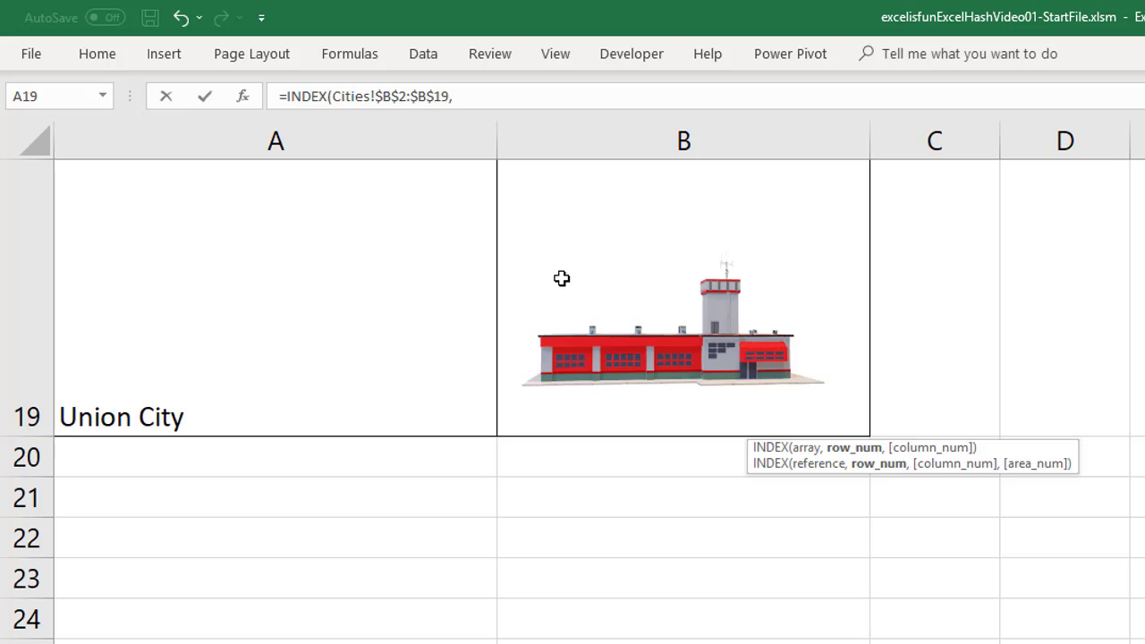
type("mat")
key("Tab")
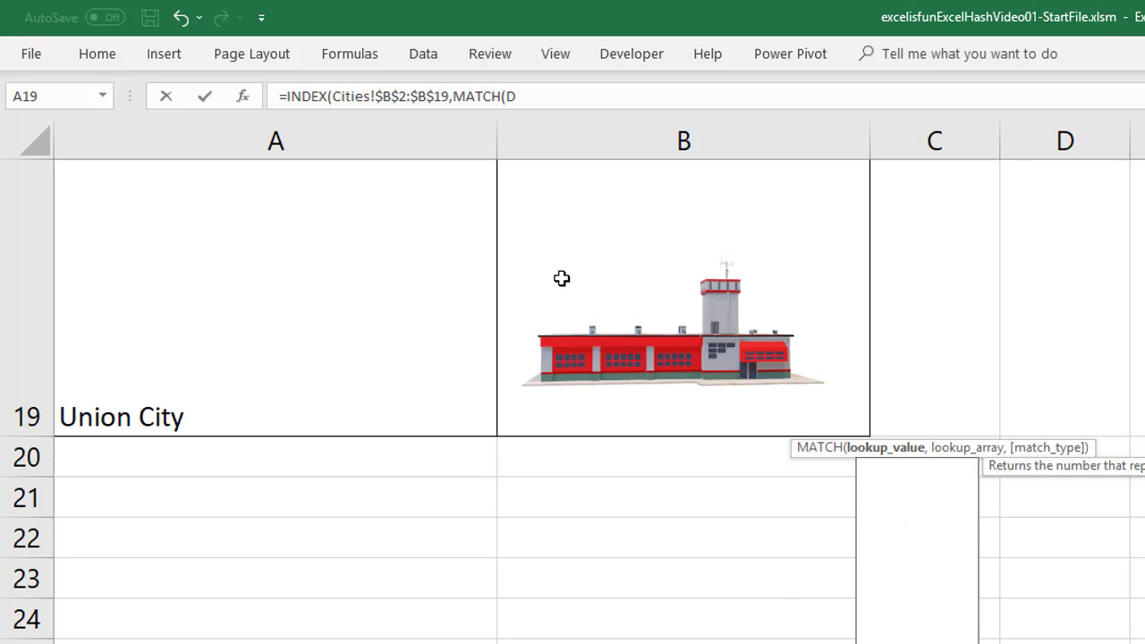
type("D4,")
scroll(573, 399, "up", 3)
scroll(304, 498, "up", 1)
scroll(296, 515, "down", 4)
left_click(249, 362)
left_click_drag(253, 98, 271, 259)
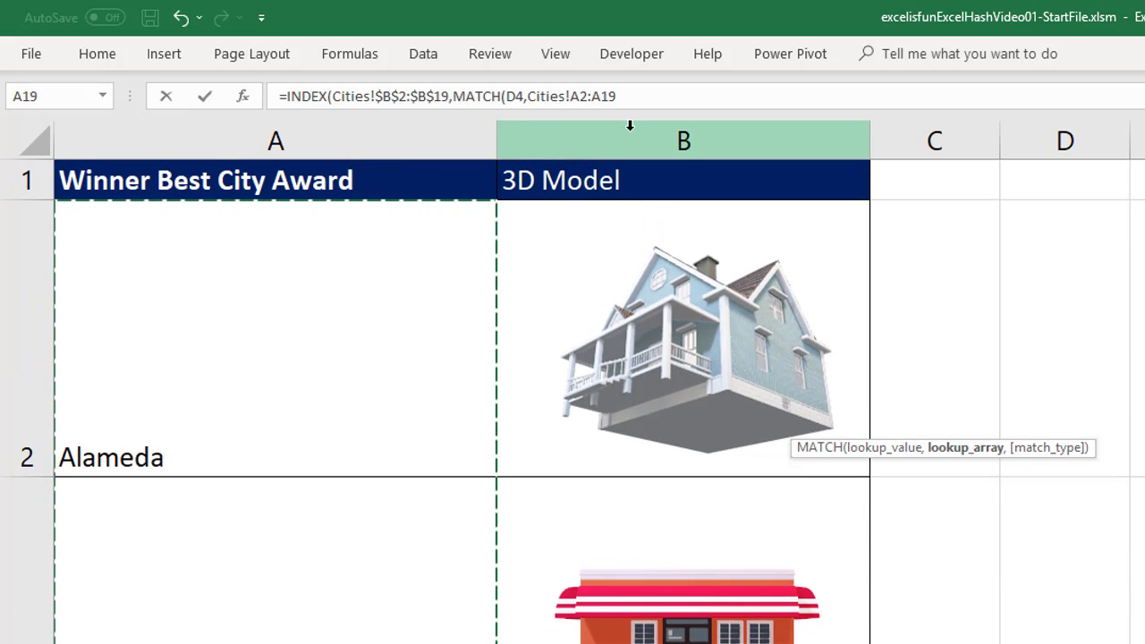
key("F4")
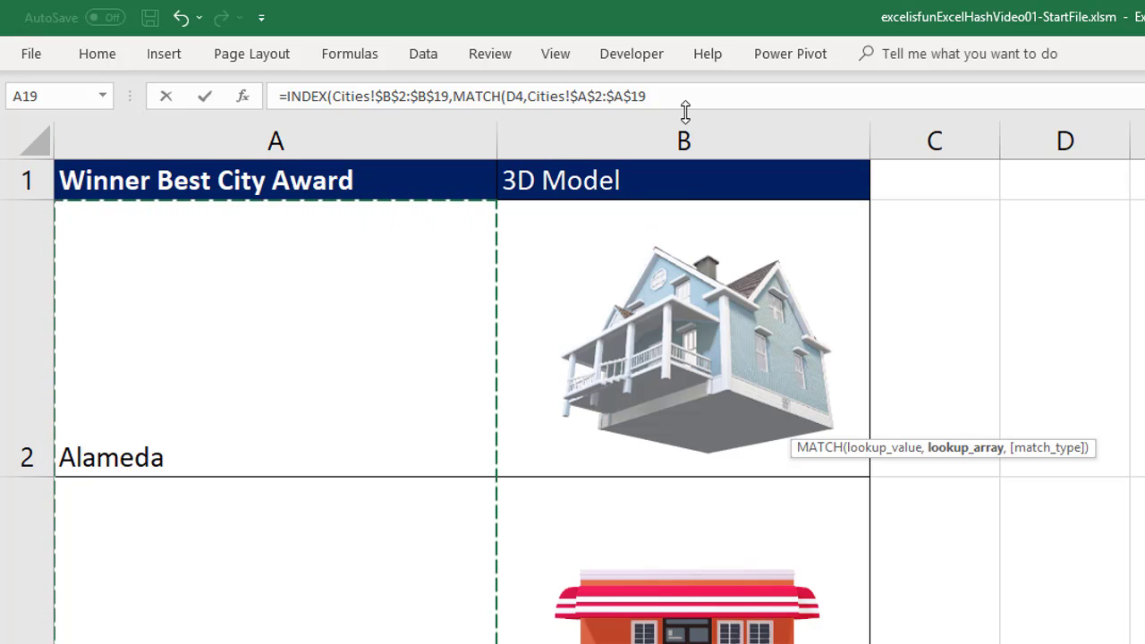
type(",")
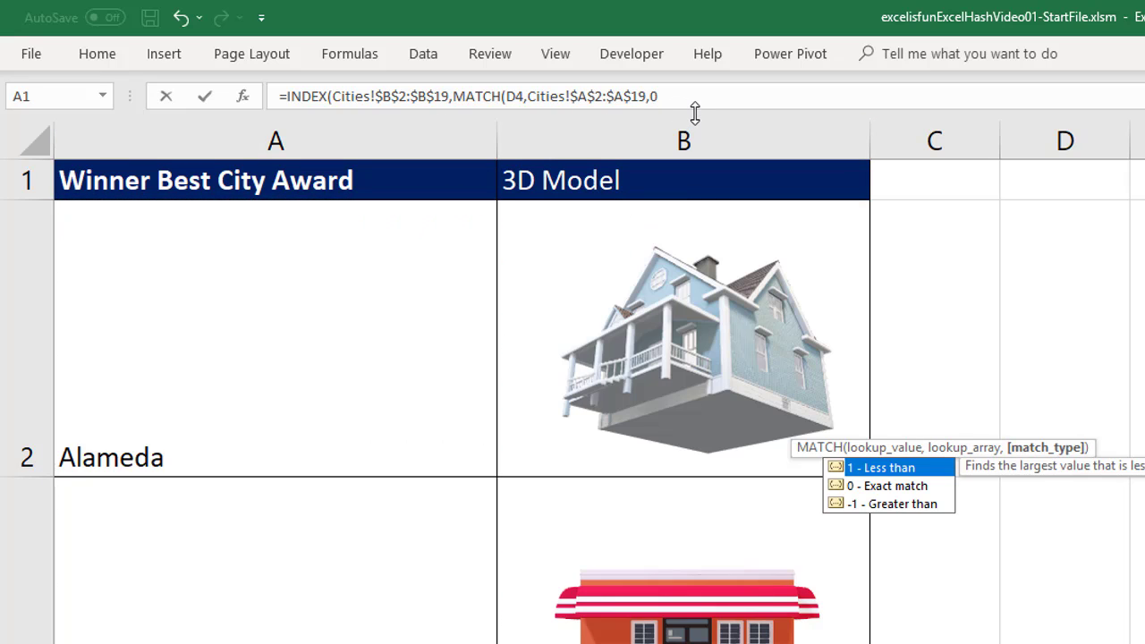
type("0))")
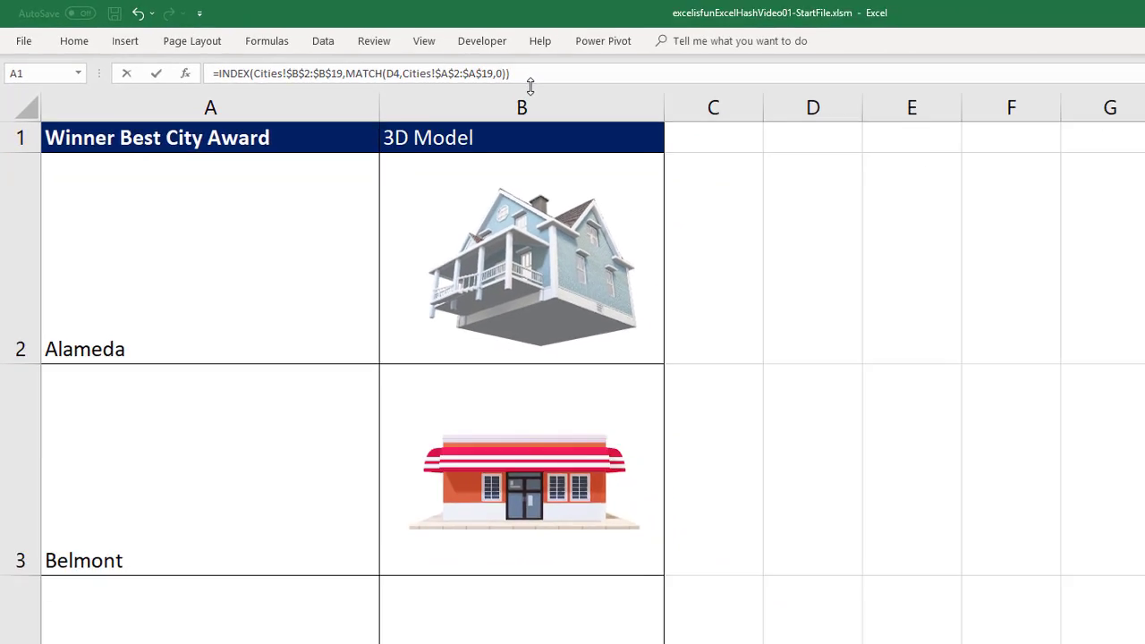
key("Return")
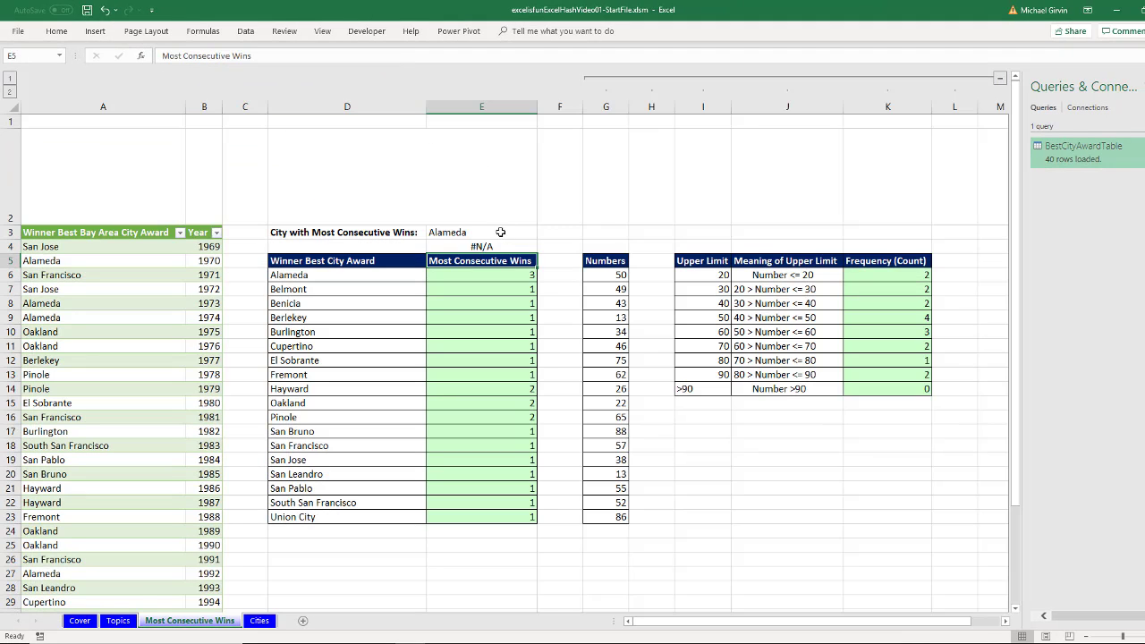
Change the MATCH lookup value from D4 to $E$3, the winning city
double_click(498, 248)
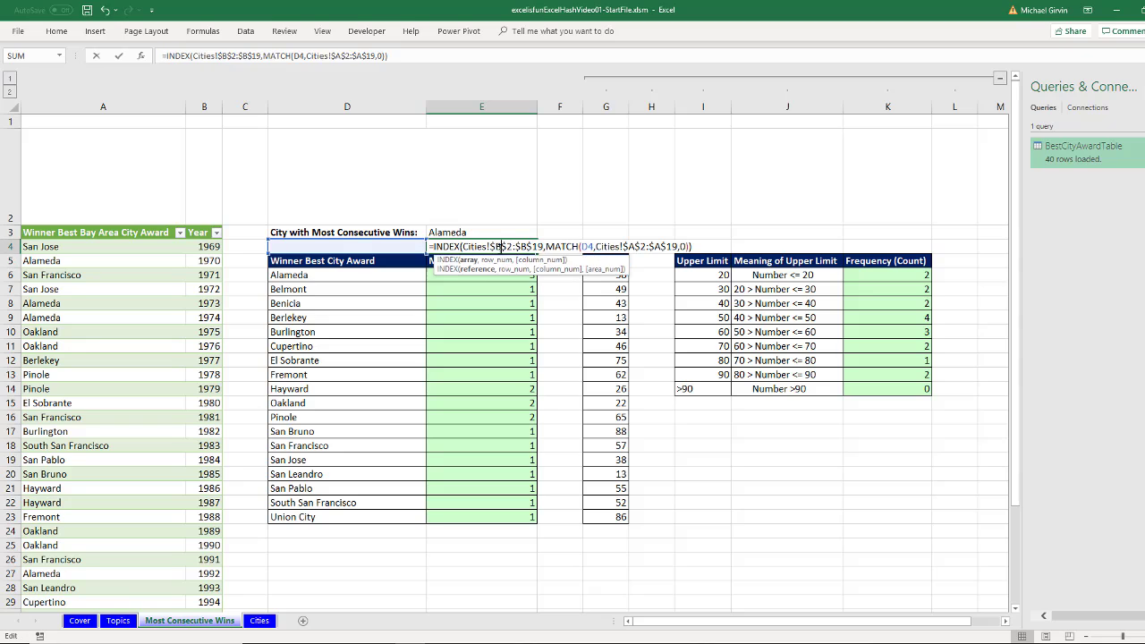
double_click(586, 246)
left_click(467, 232)
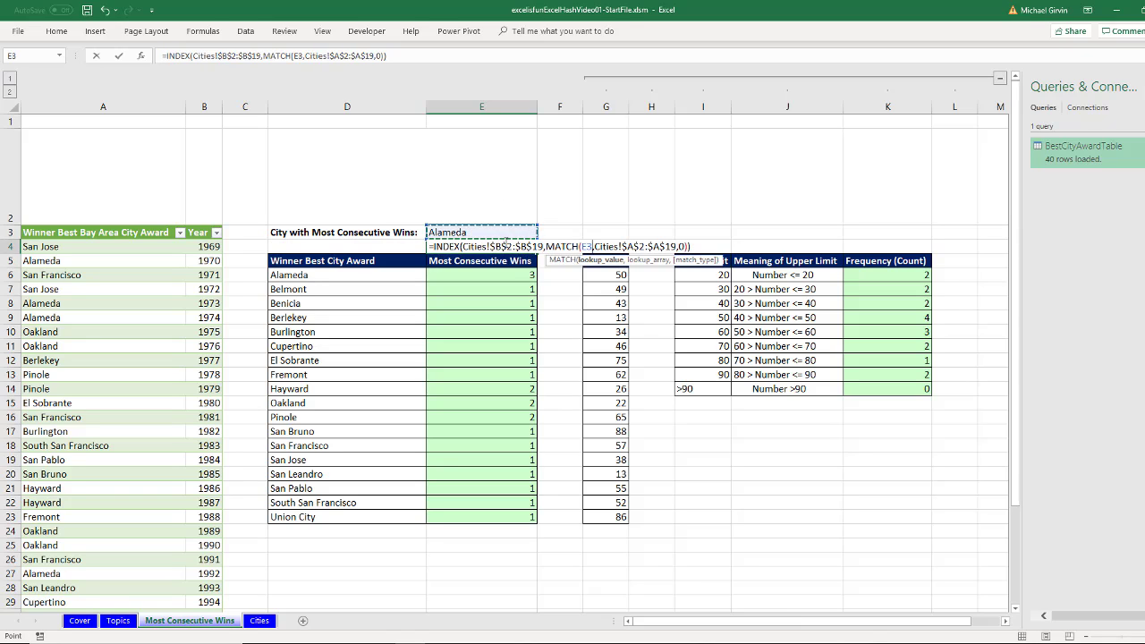
key("F4")
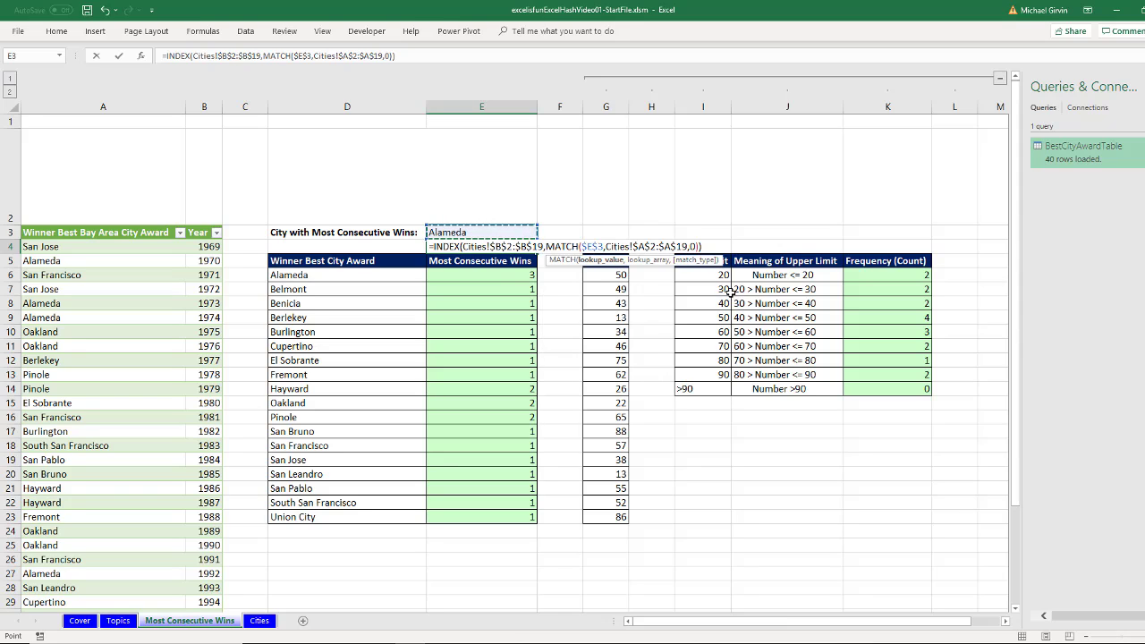
key("ctrl+Return")
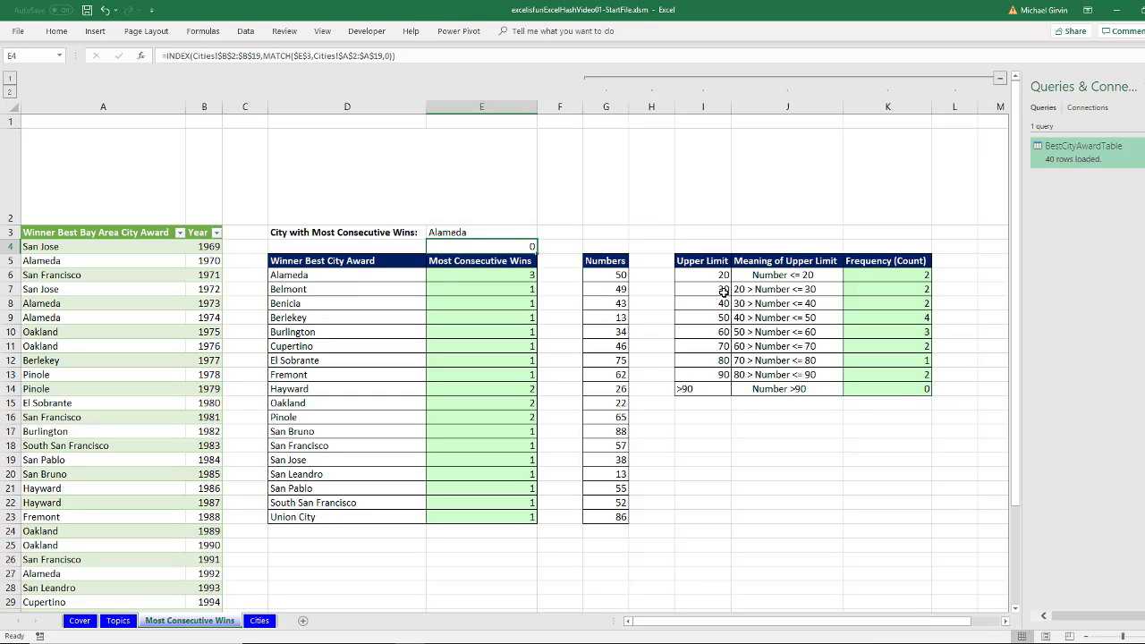
Copy the full E4 formula text and open Name Manager with Ctrl+F3
double_click(502, 244)
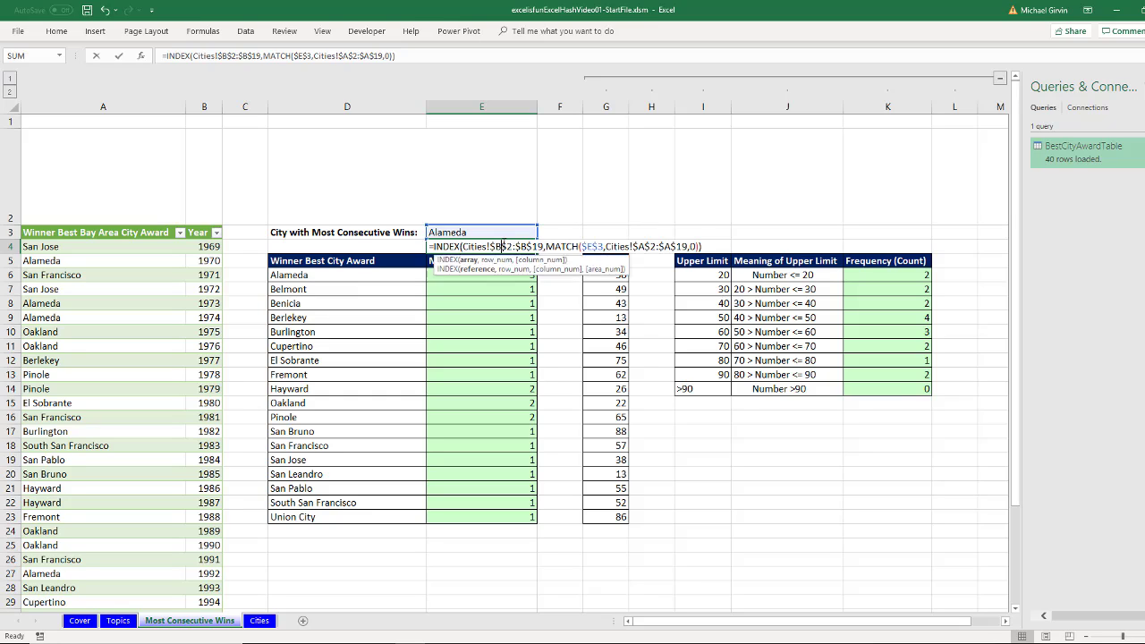
left_click_drag(428, 245, 735, 257)
key("ctrl+c")
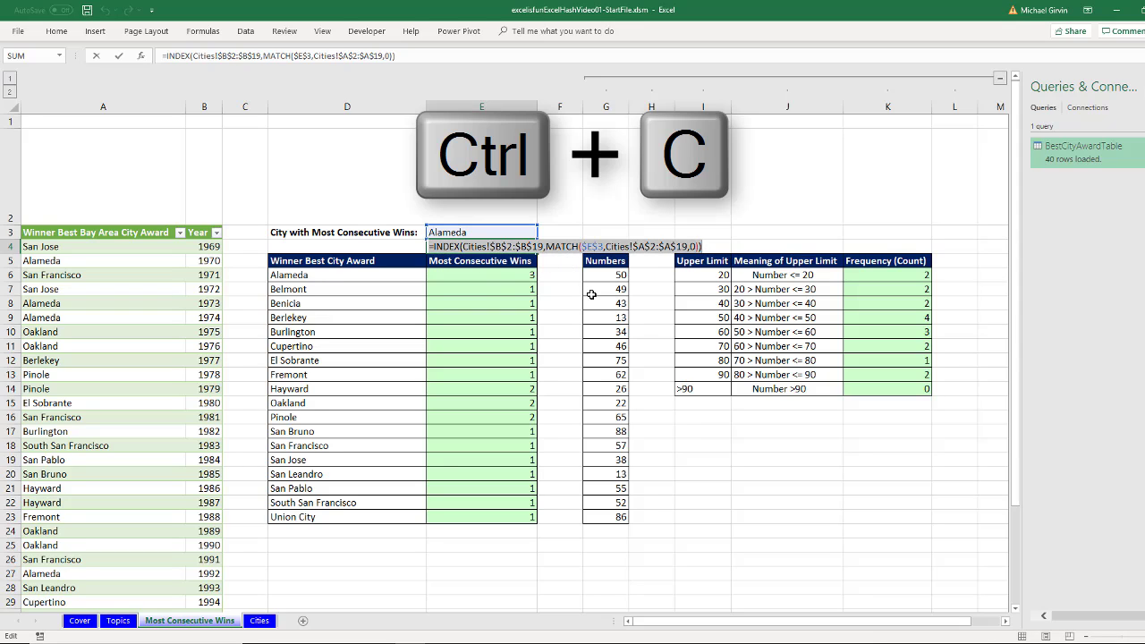
key("Escape")
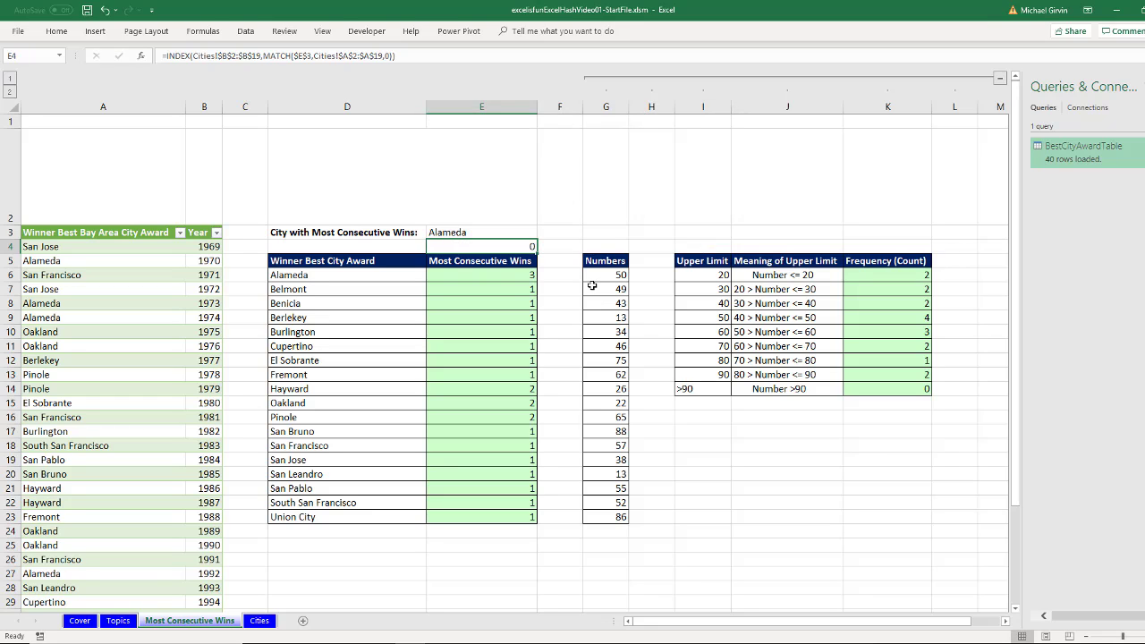
key("ctrl+F3")
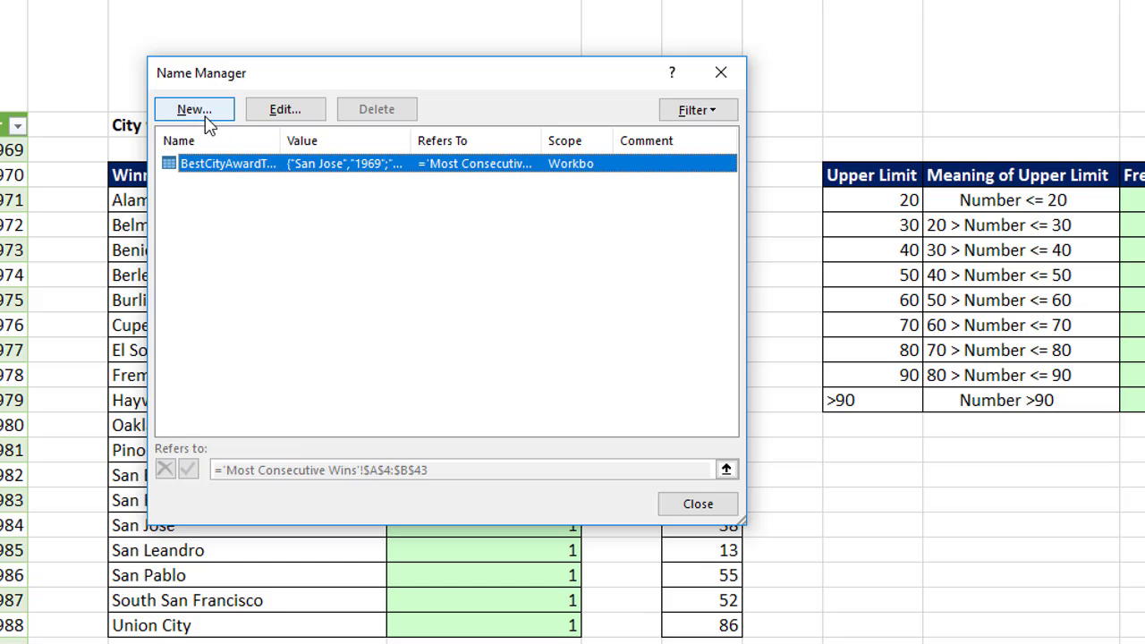
Create the name LookupPicture with the pasted INDEX/MATCH picture formula as its Refers to value
left_click(197, 113)
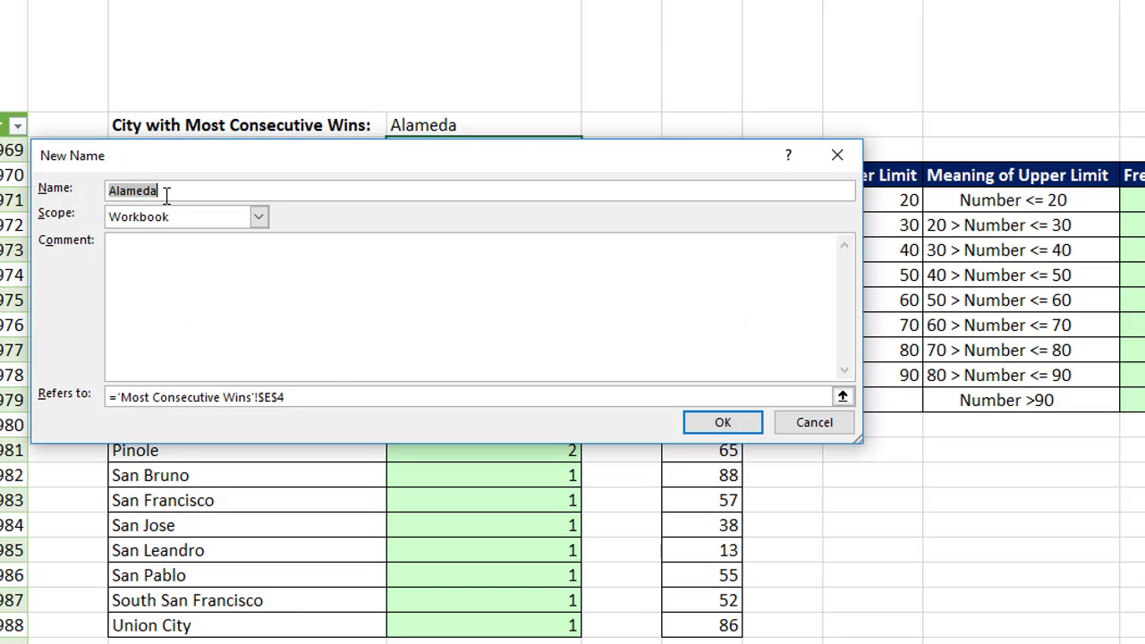
type("LookupPicture")
left_click_drag(292, 397, 108, 400)
key("ctrl+v")
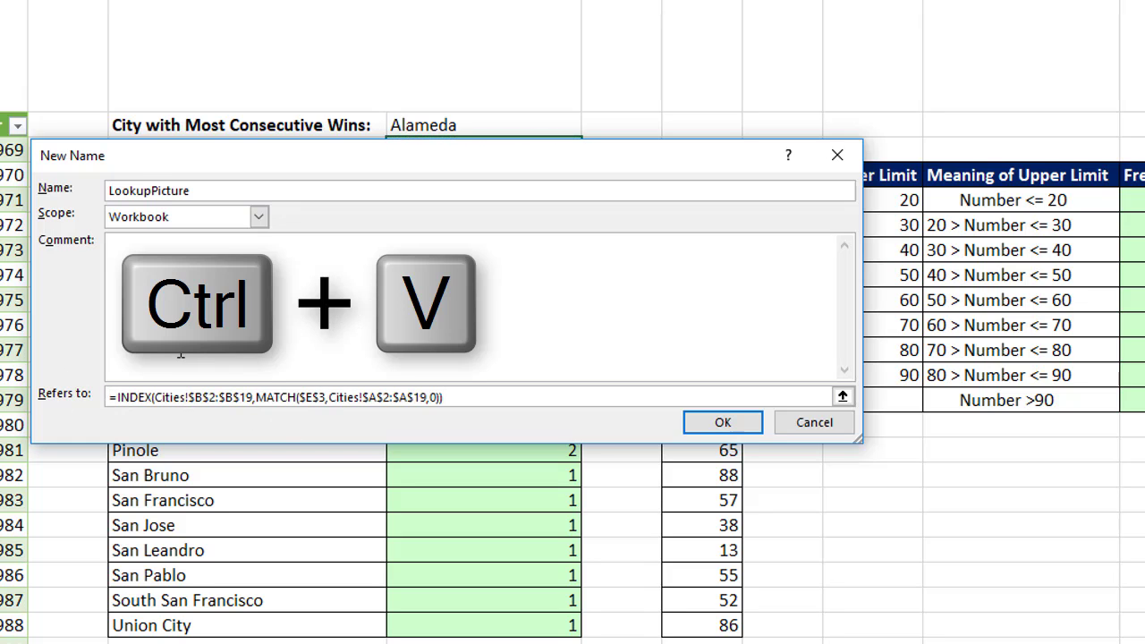
left_click(706, 426)
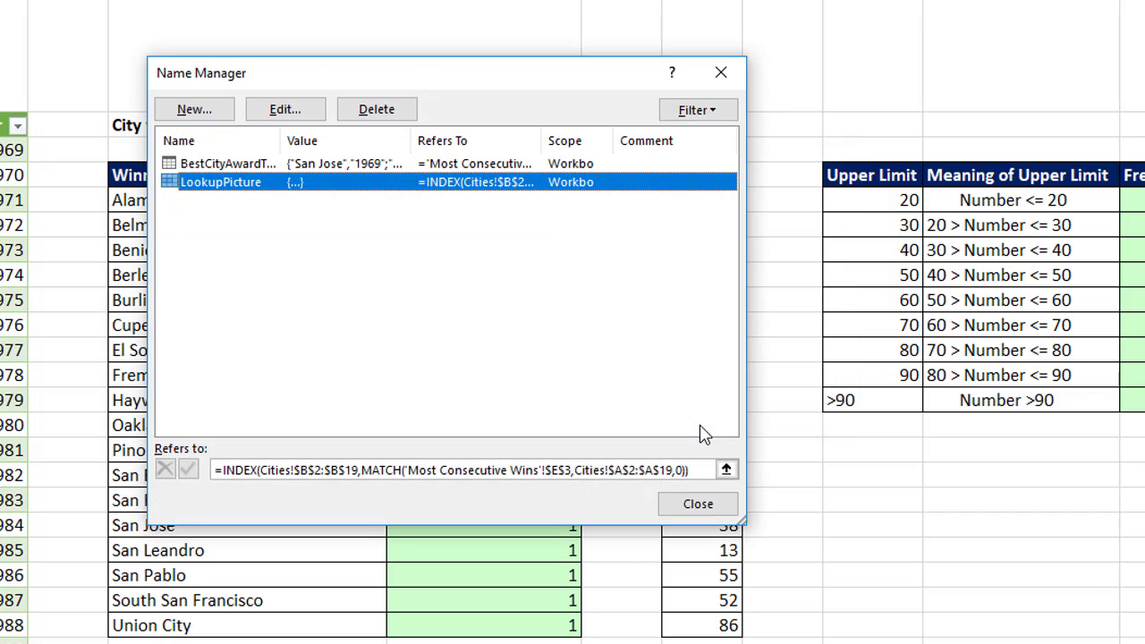
left_click(720, 504)
left_click(161, 34)
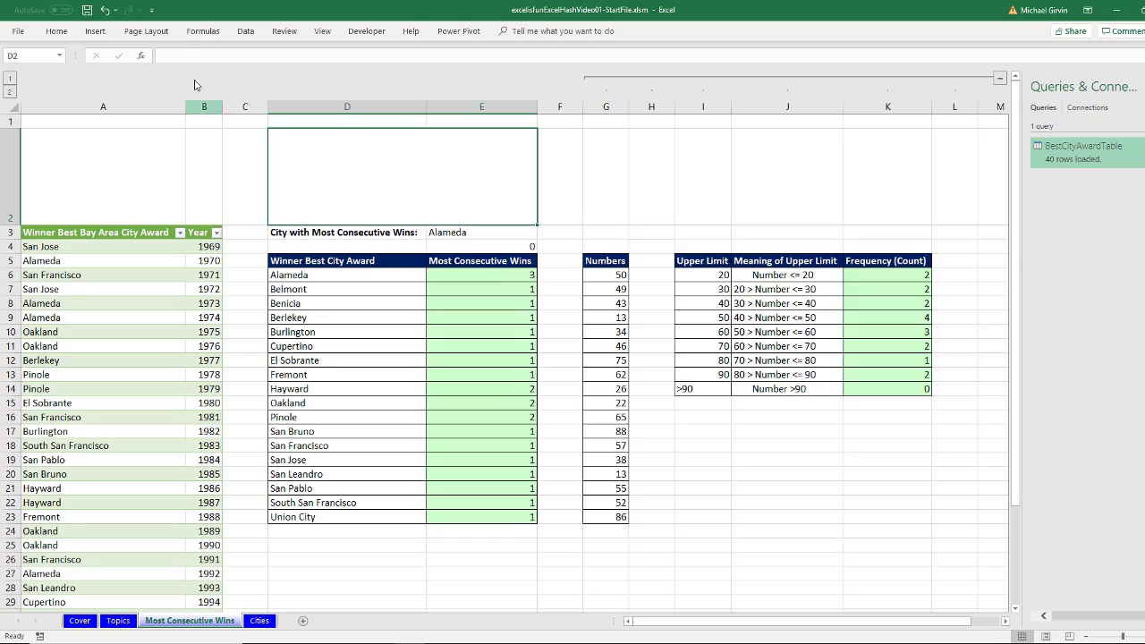
Insert the update-data button image from a file and enlarge it
left_click(97, 31)
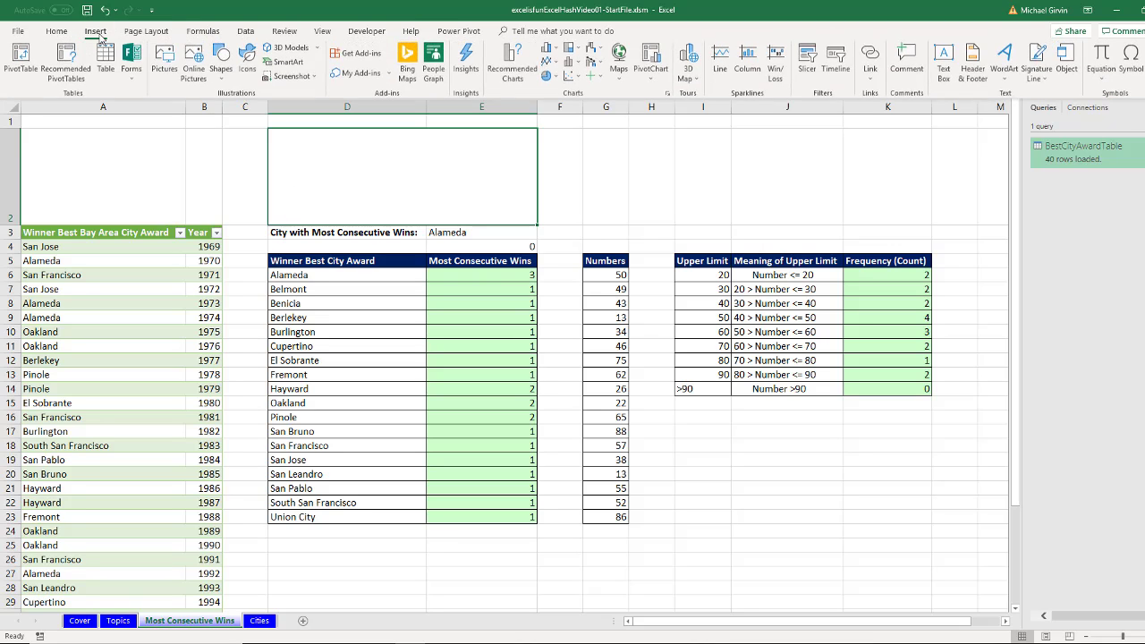
left_click(164, 72)
double_click(452, 120)
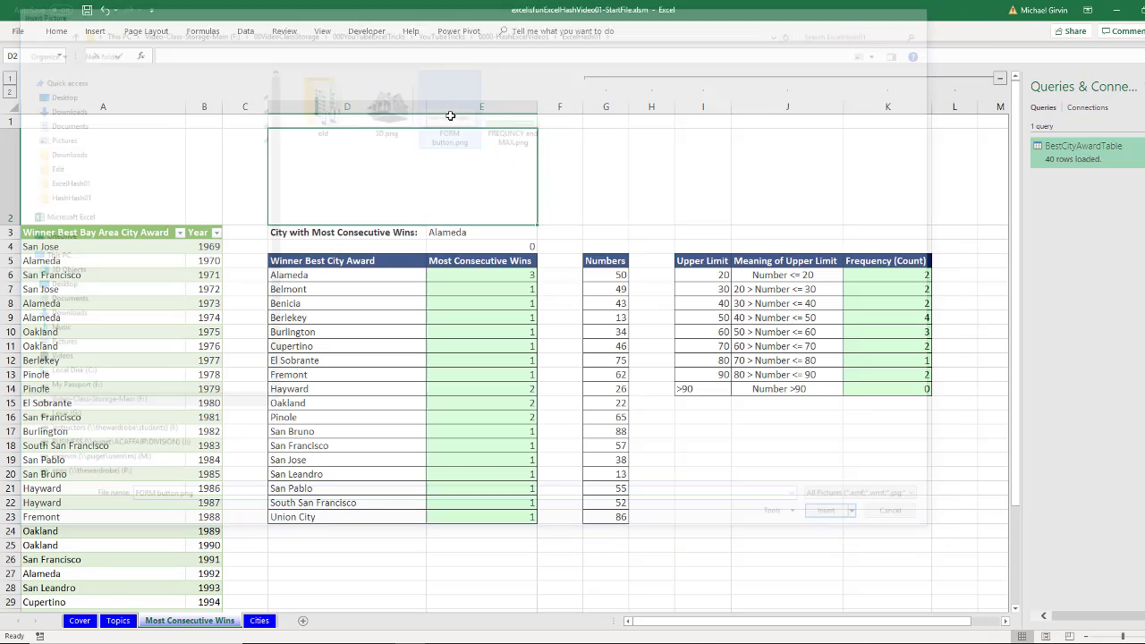
left_click_drag(444, 186, 537, 220)
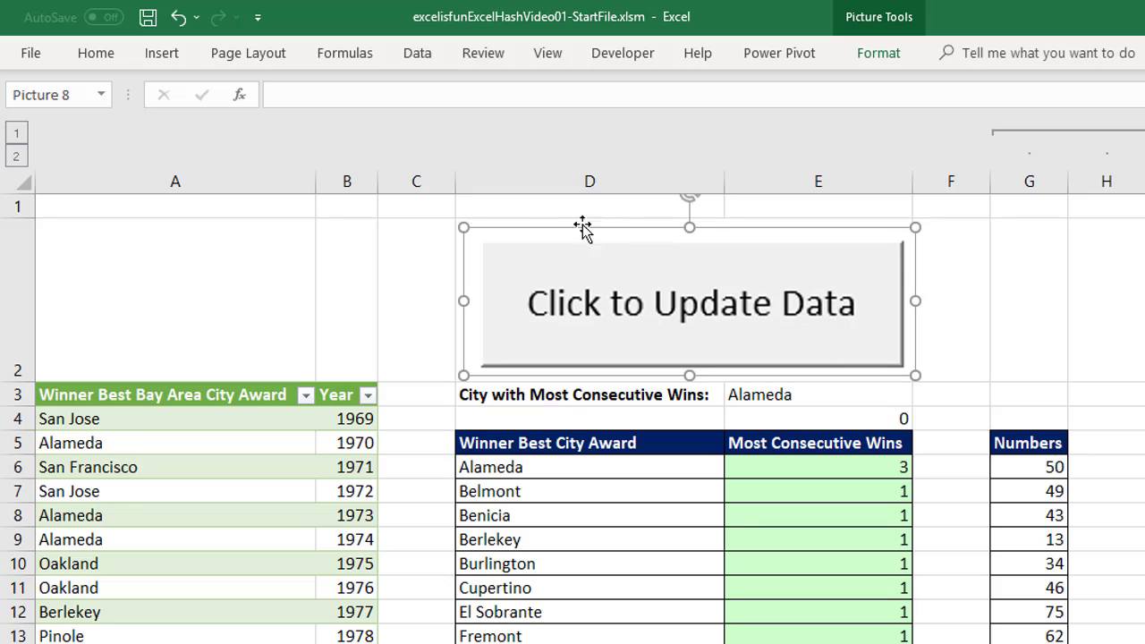
Link the picture to =LookupPicture and move it above the results table
left_click(371, 97)
type("=loo")
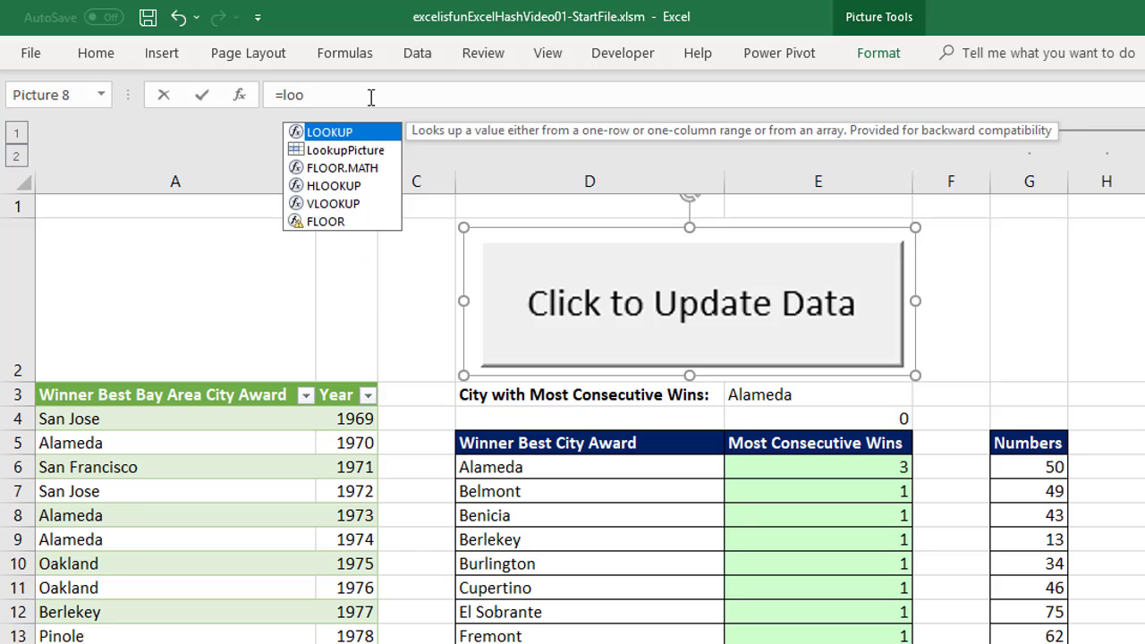
key("Down")
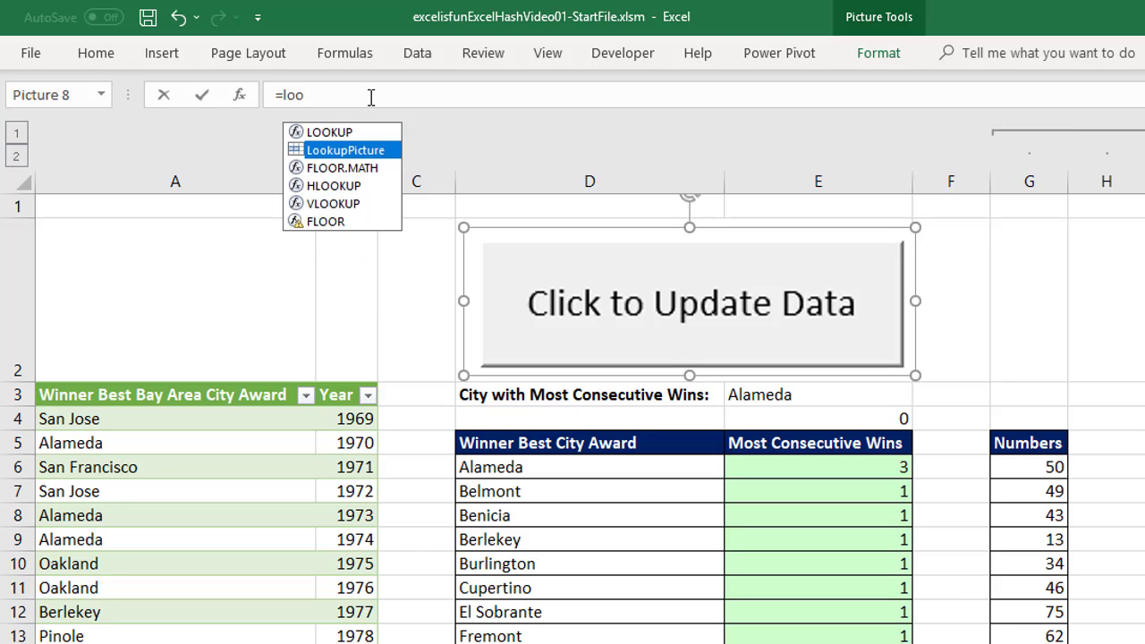
key("Tab")
key("Return")
left_click_drag(595, 320, 704, 309)
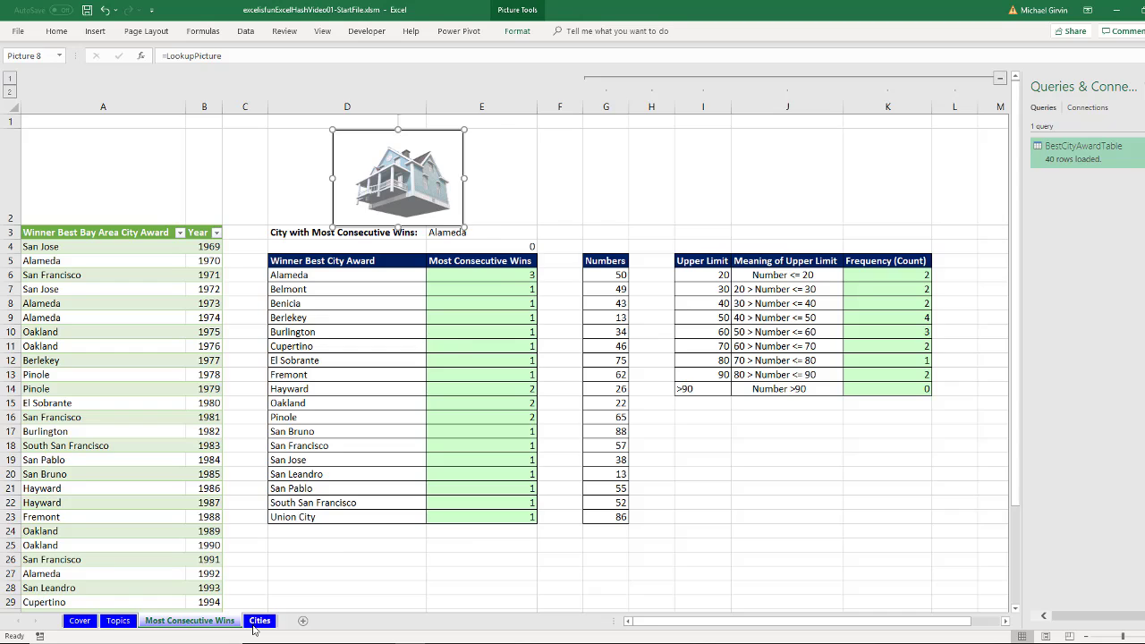
Rotate the Alameda house model on the Cities sheet to a front view
left_click(256, 622)
left_click(410, 209)
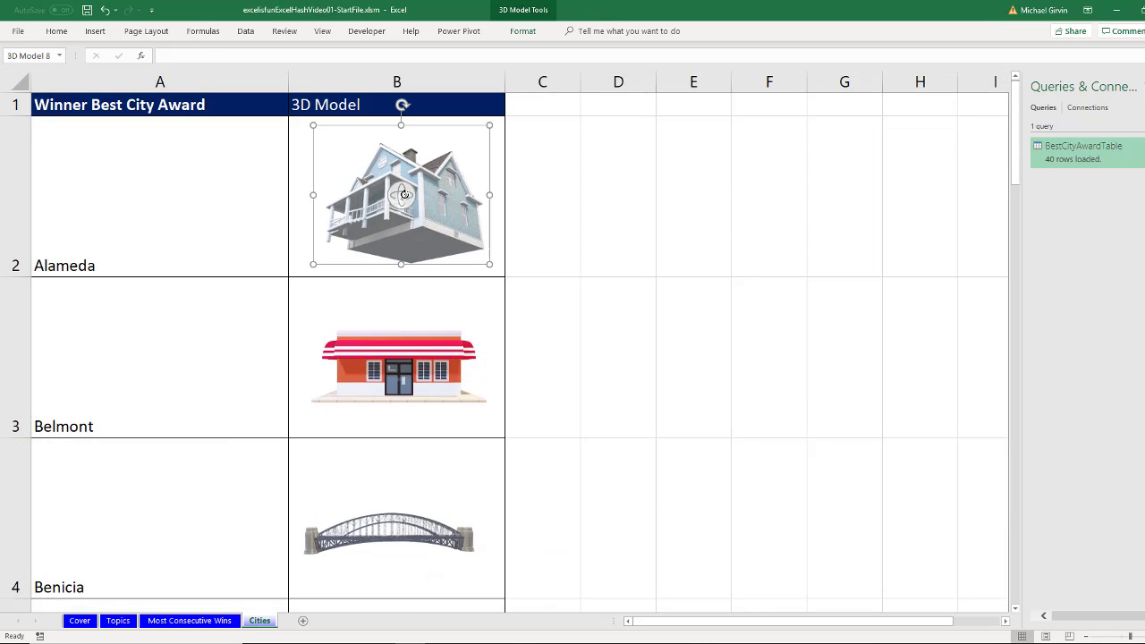
left_click_drag(410, 208, 448, 225)
Move the picture-lookup formula from E4 to J2 on Most Consecutive Wins
left_click(189, 621)
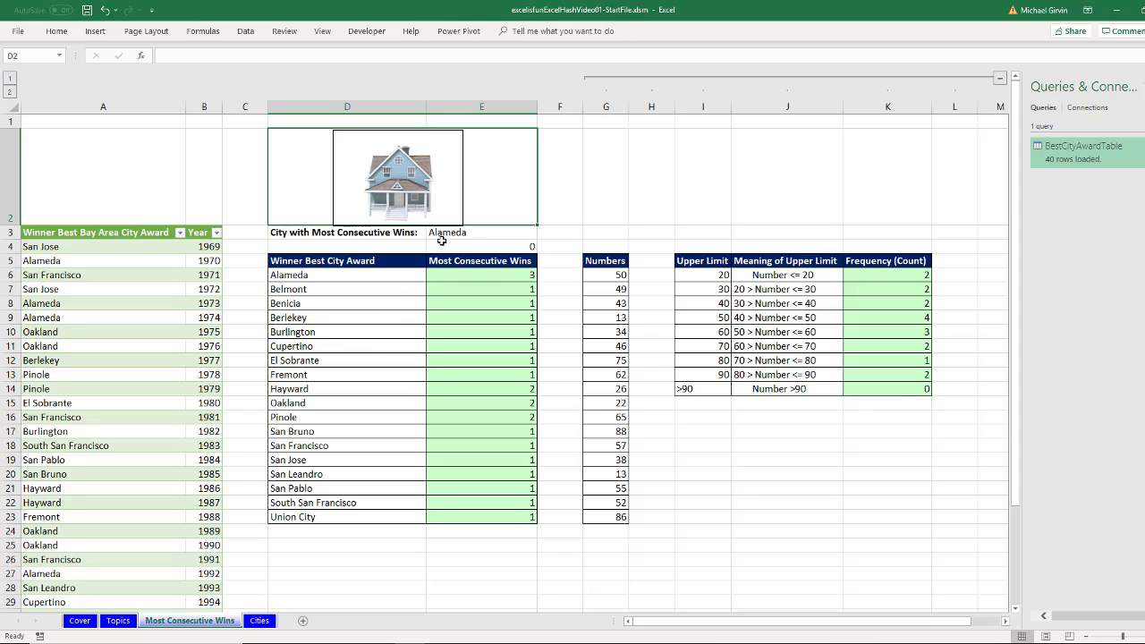
left_click(499, 244)
left_click_drag(499, 242, 824, 168)
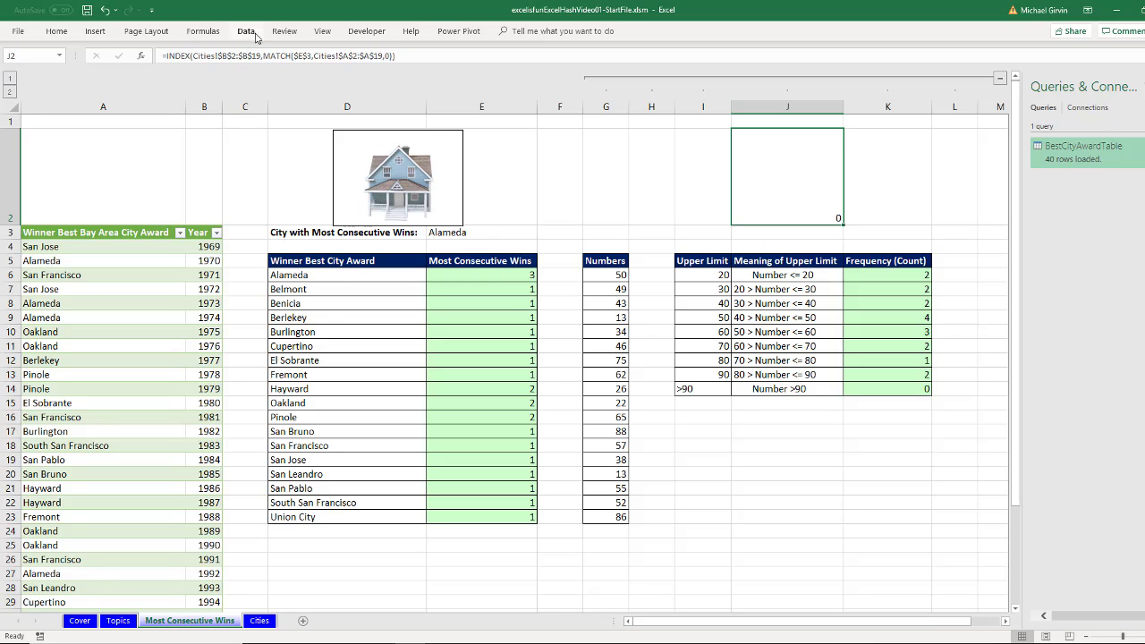
Draw a Form Controls button above the award table without assigning a macro
left_click(368, 33)
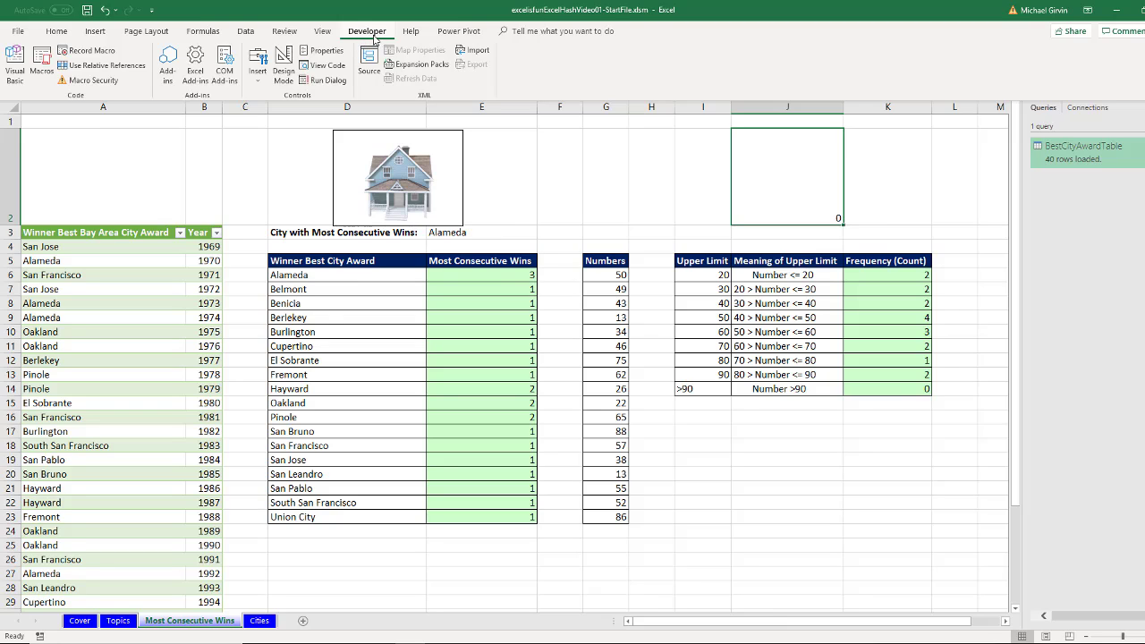
right_click(374, 38)
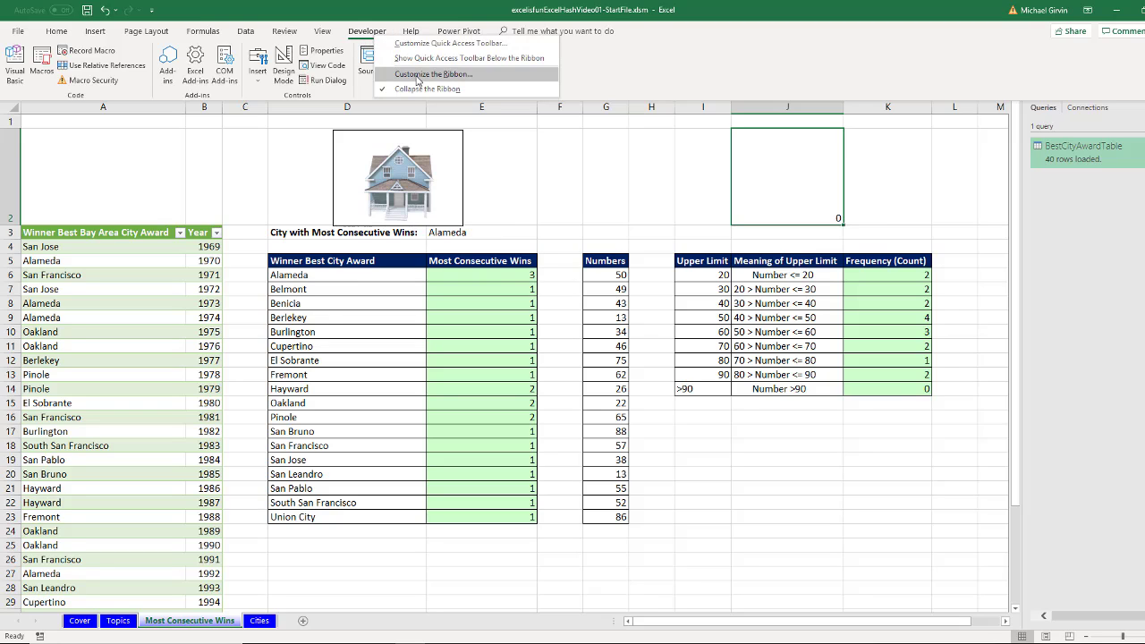
key("Escape")
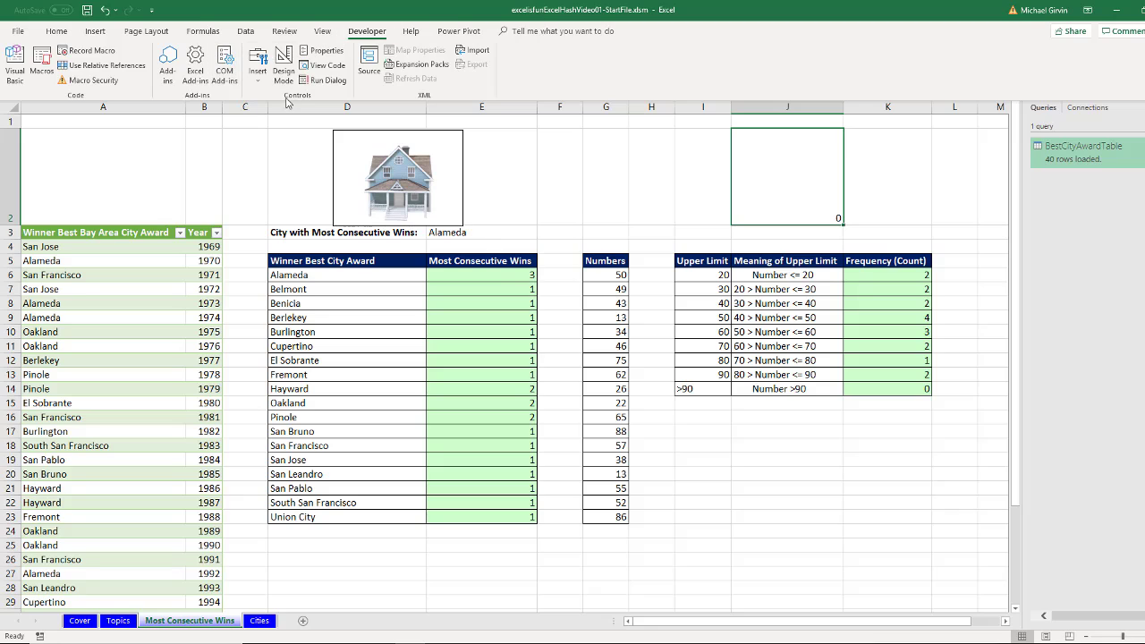
left_click(259, 75)
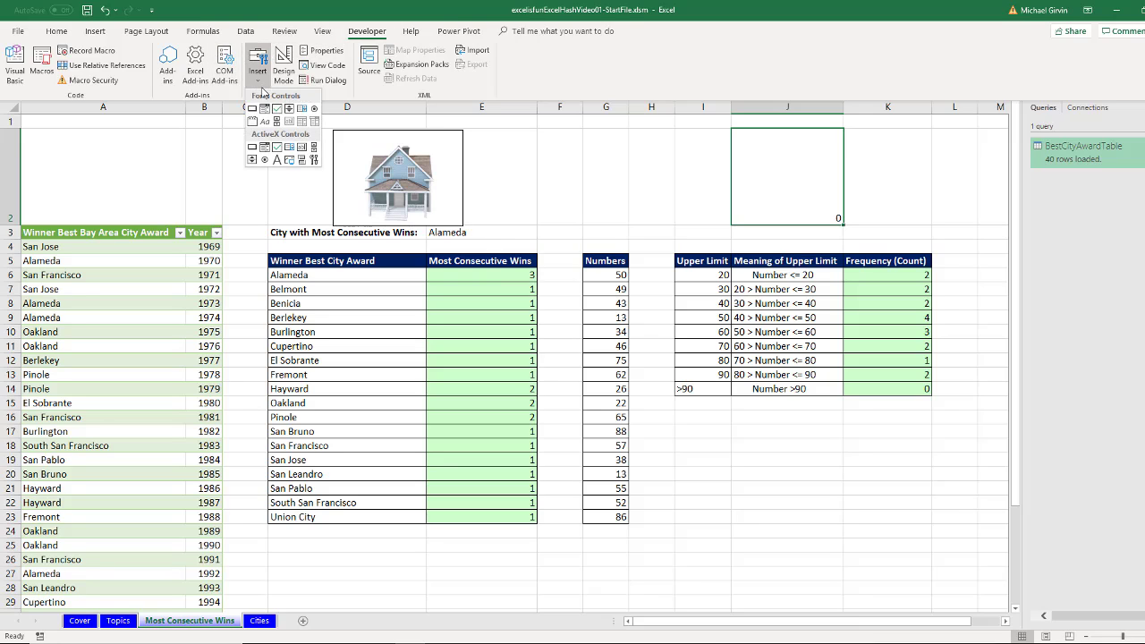
left_click(253, 108)
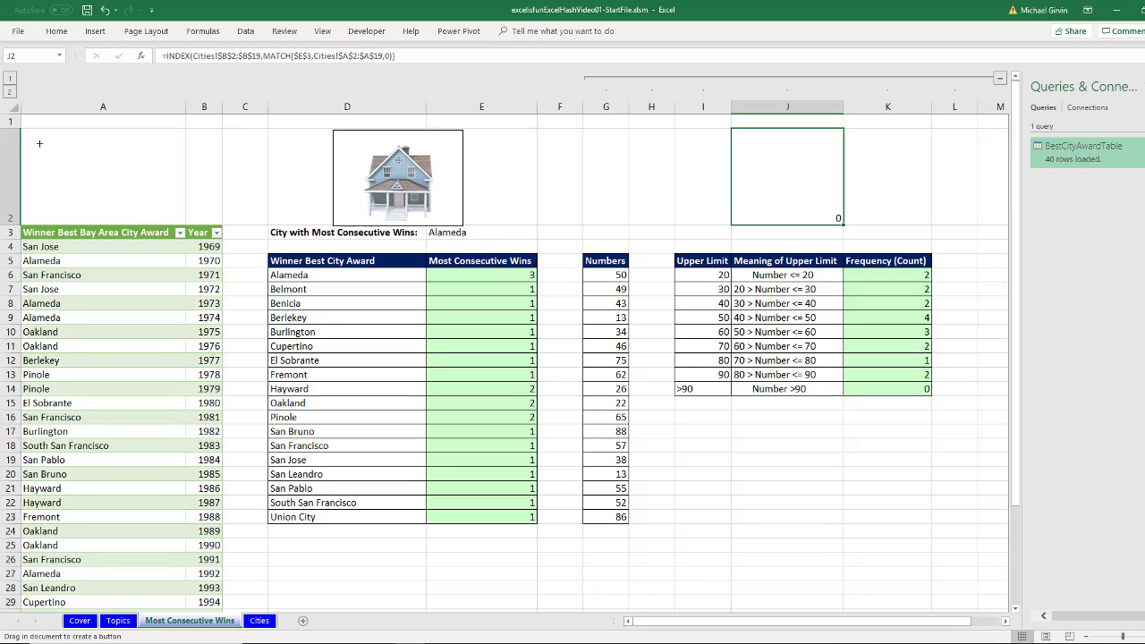
left_click_drag(39, 143, 177, 193)
left_click(558, 427)
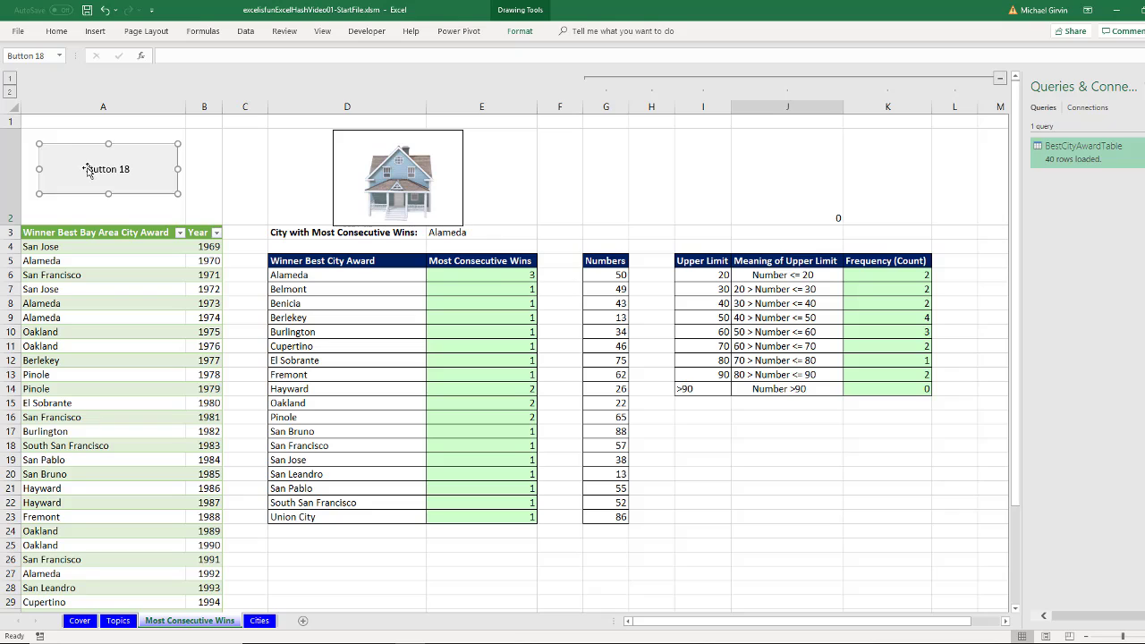
Change the button's label to 'Click to Refresh Data'
left_click(131, 174)
key("ctrl+a")
type("Click to Refresh Data")
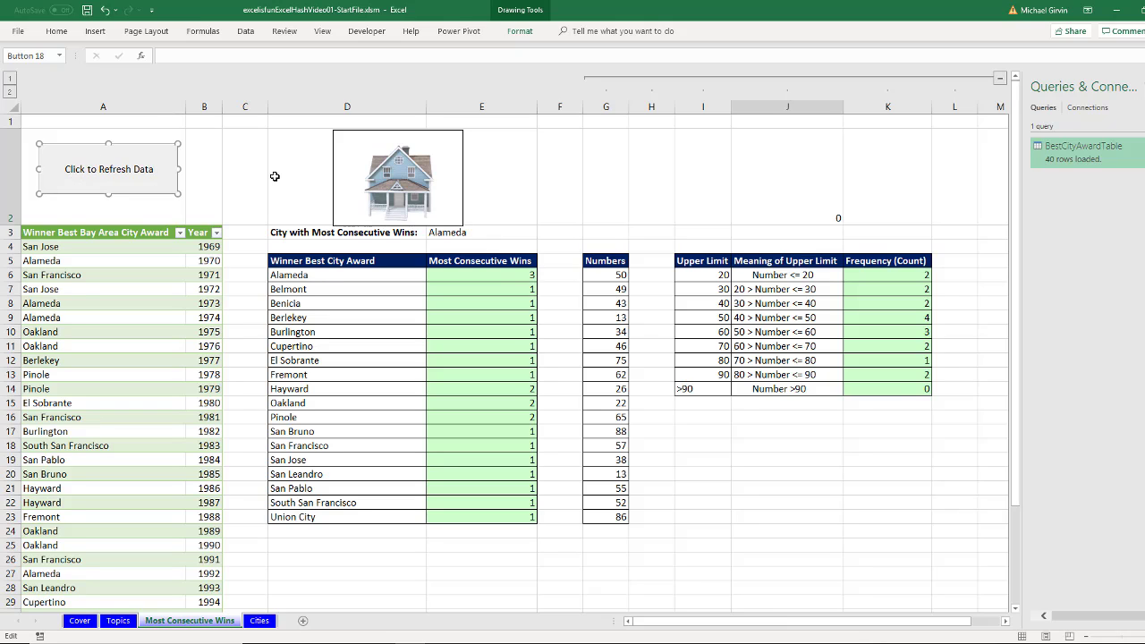
left_click(276, 177)
left_click(231, 175)
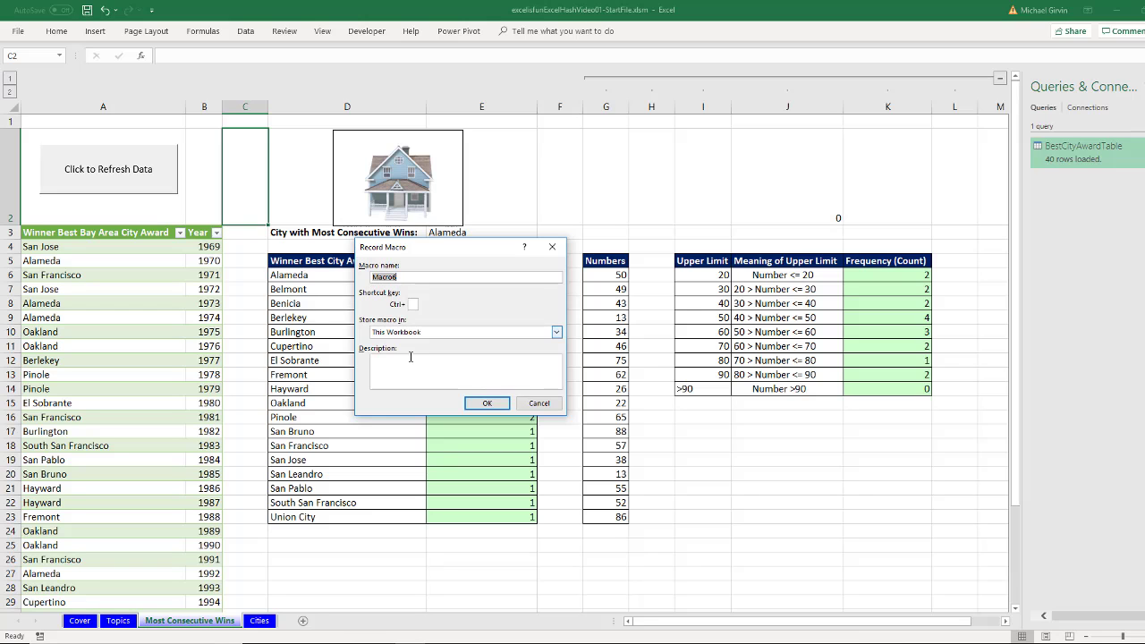
Record a macro named UpDateData that runs Refresh All (Ctrl+Alt+F5) on every data connection
type("UpDateData")
left_click(478, 402)
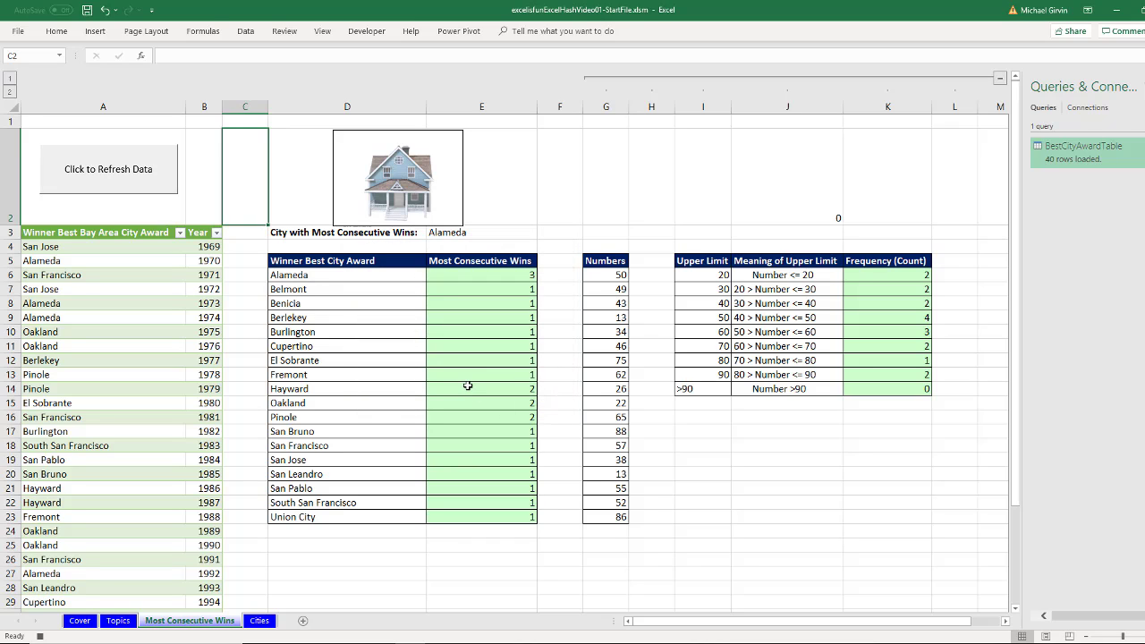
left_click(245, 30)
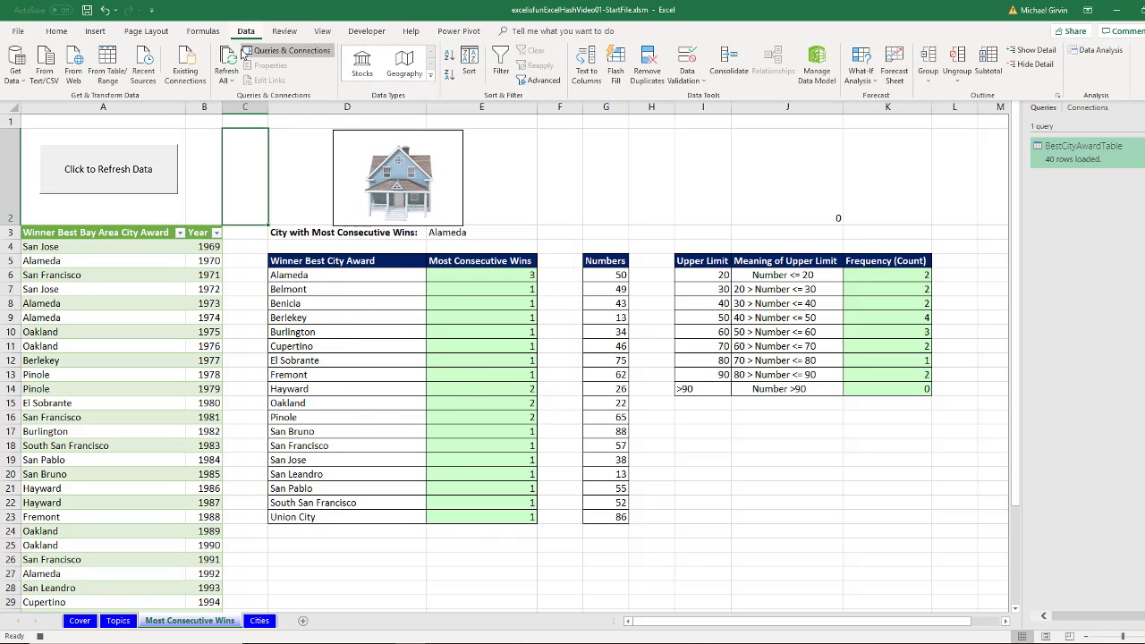
key("ctrl+F1")
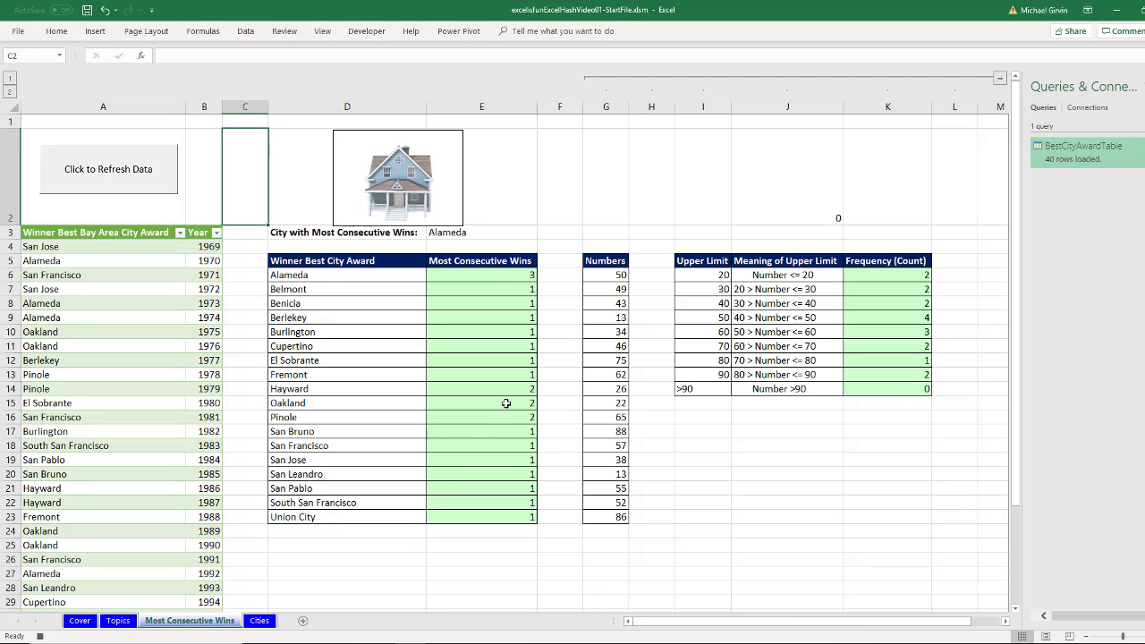
key("ctrl+alt+F5")
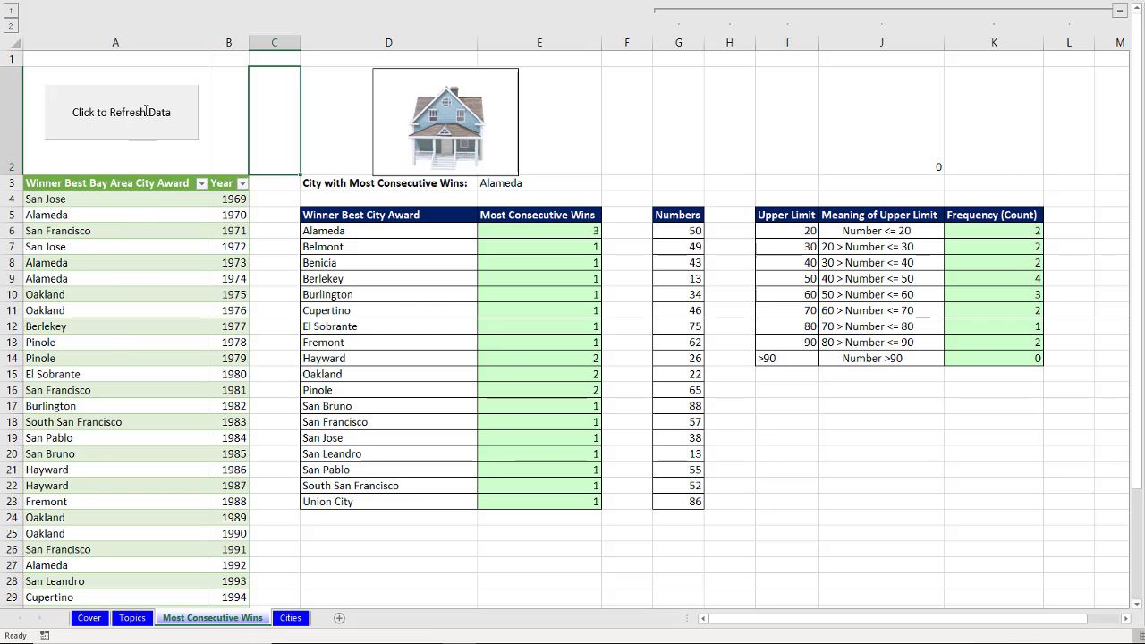
Assign the UpDateData macro to the Click to Refresh Data button
right_click(146, 111)
left_click(183, 223)
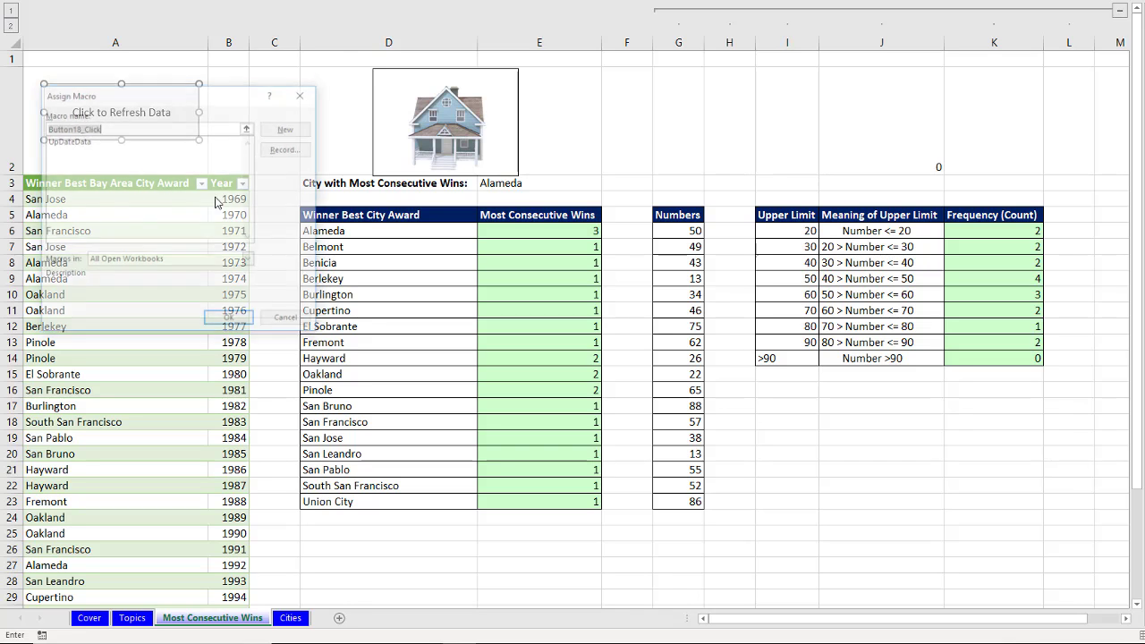
double_click(72, 141)
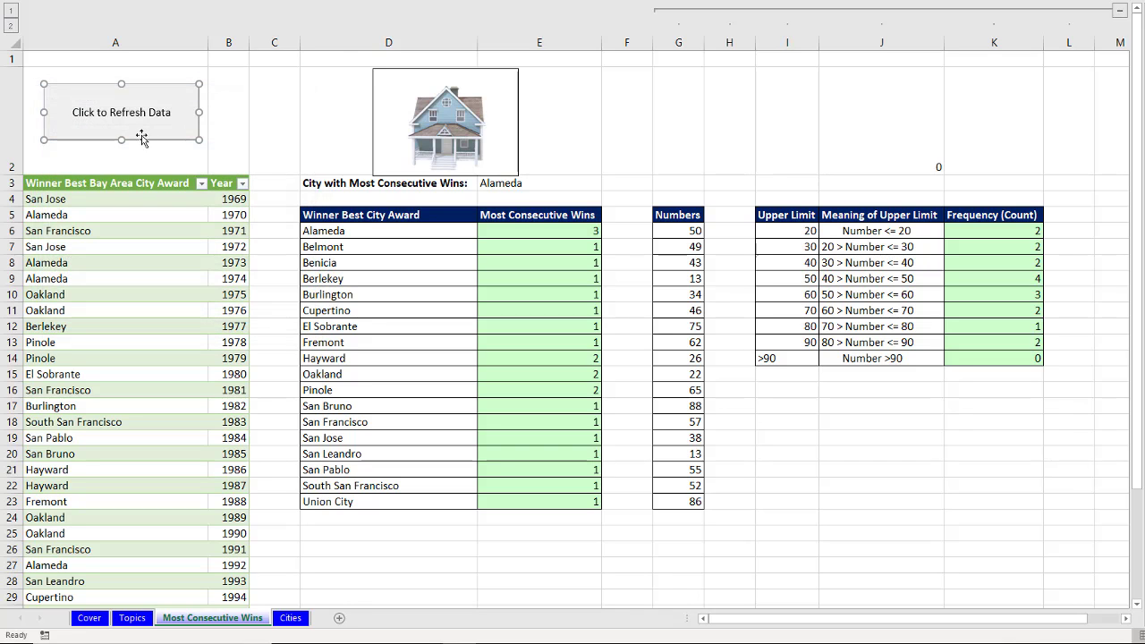
View the UpDateData macro's code in the Visual Basic Editor
right_click(163, 127)
left_click(211, 240)
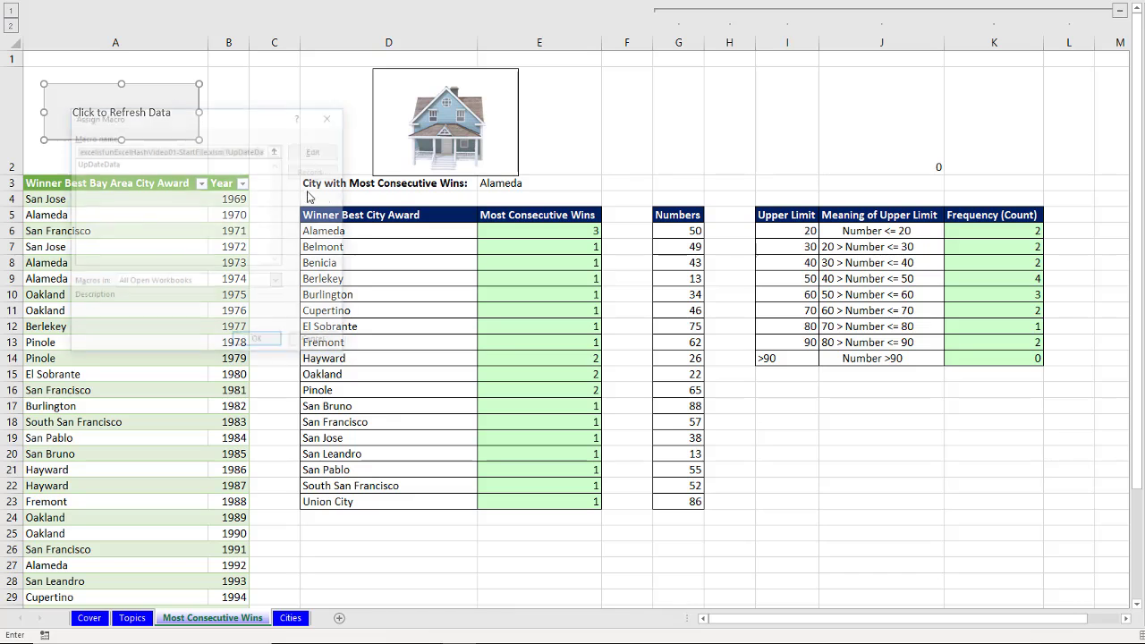
left_click(318, 150)
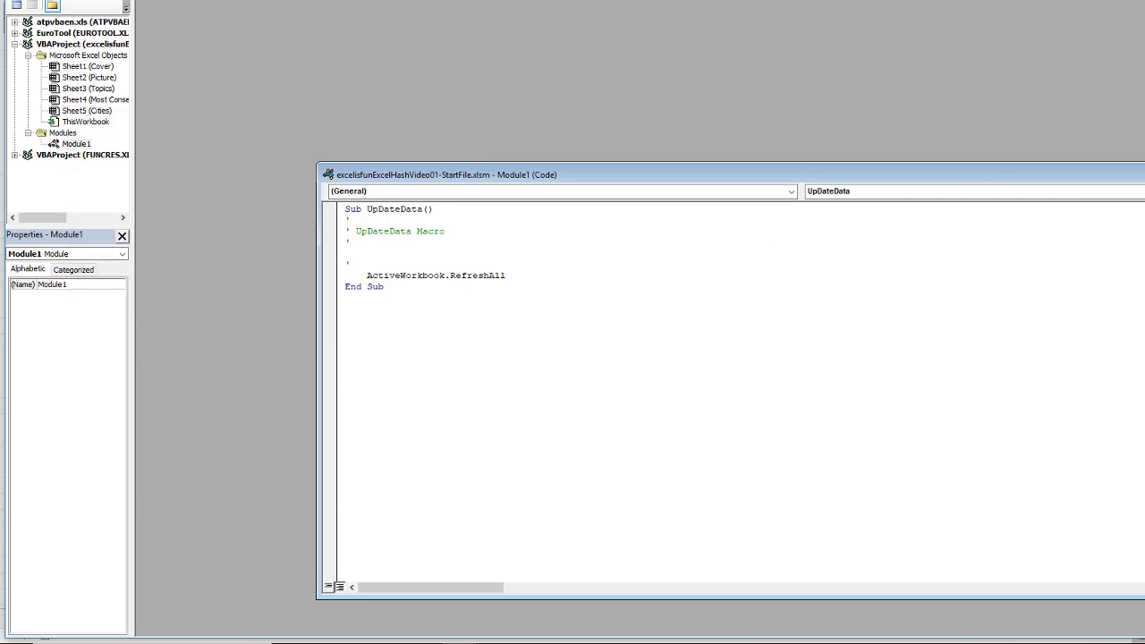
Copy the 2009–2018 winners from I42:J51 to A42 in BestCityAwardTable.xlsx and save it
key("alt+F11")
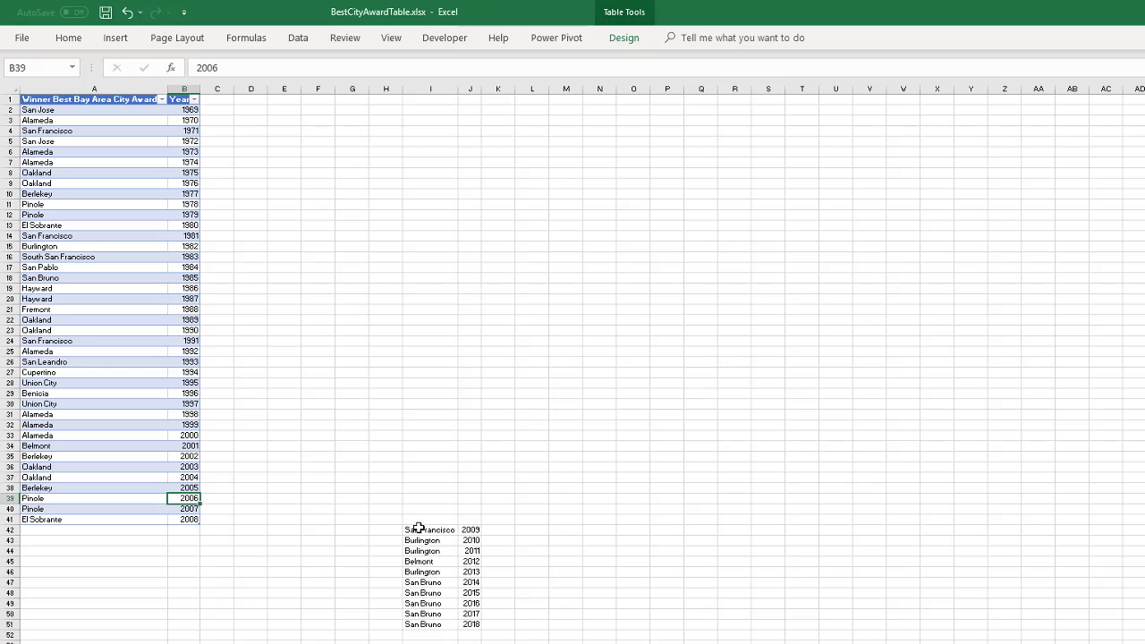
left_click(434, 529)
left_click_drag(459, 529, 473, 625)
key("ctrl+c")
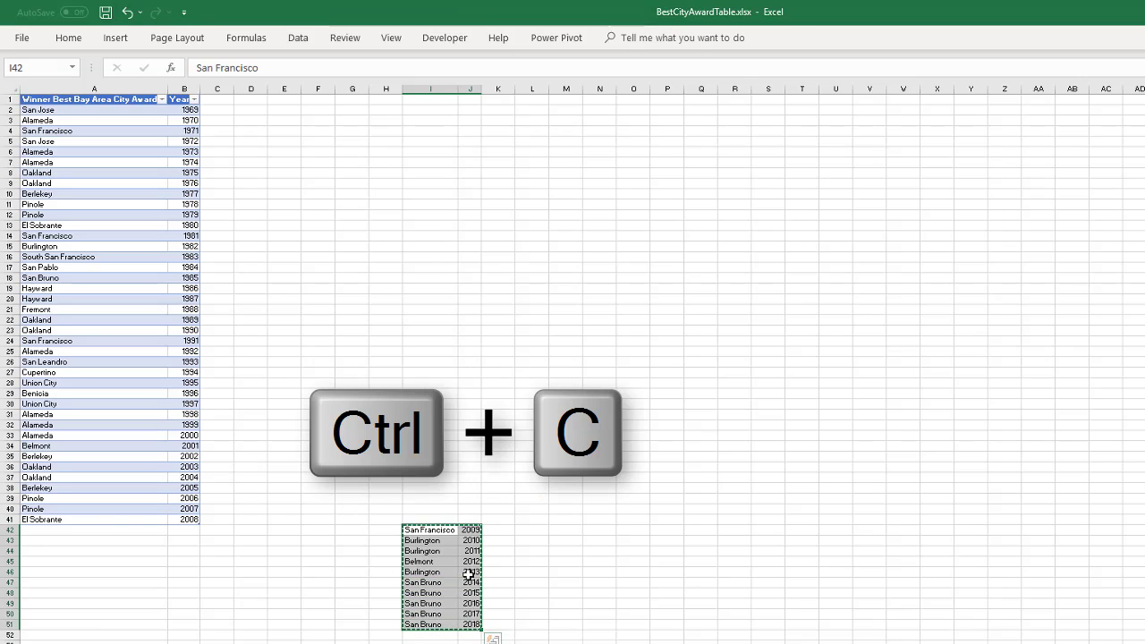
left_click(51, 528)
key("ctrl+v")
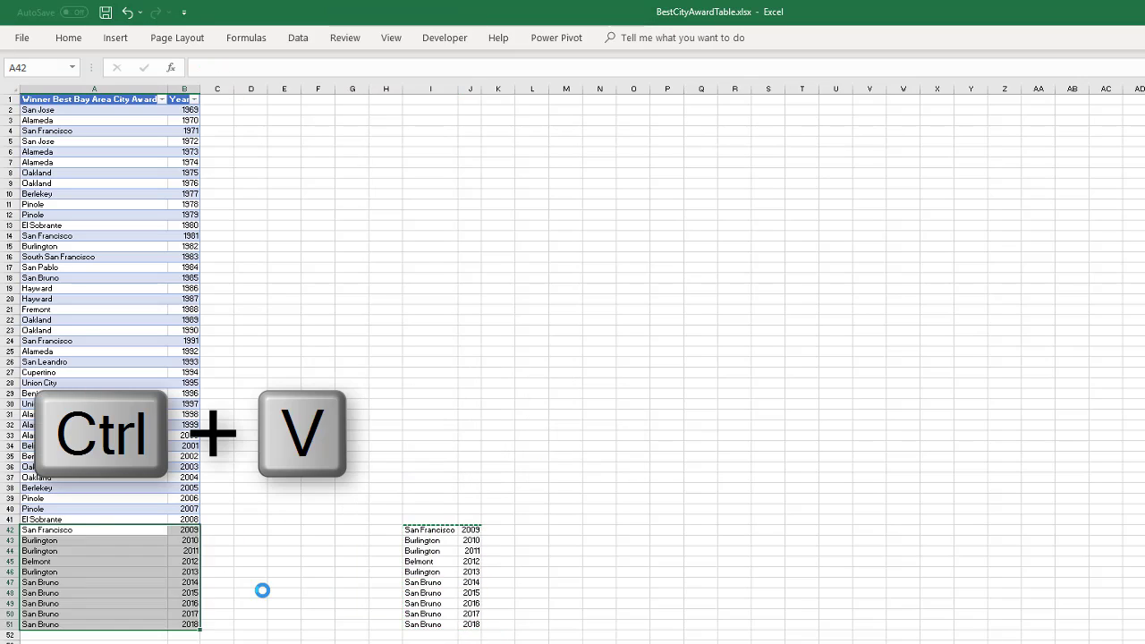
key("ctrl+s")
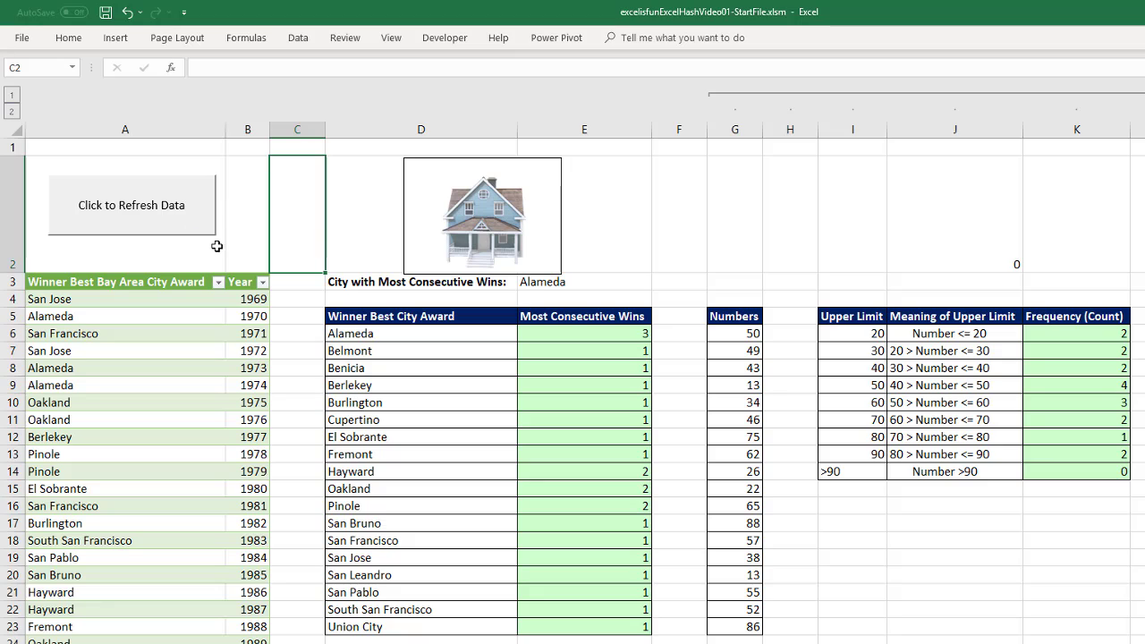
Refresh the data via the button, then check the table reaches 2018 and San Bruno has 5 wins
left_click(123, 216)
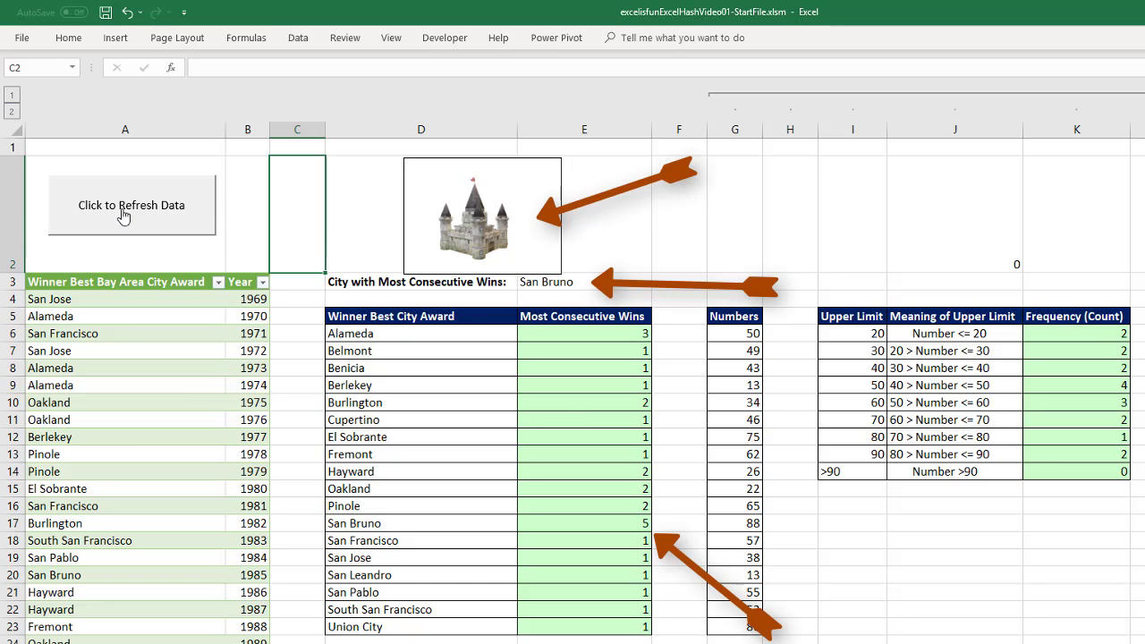
left_click(147, 323)
key("ctrl+Down")
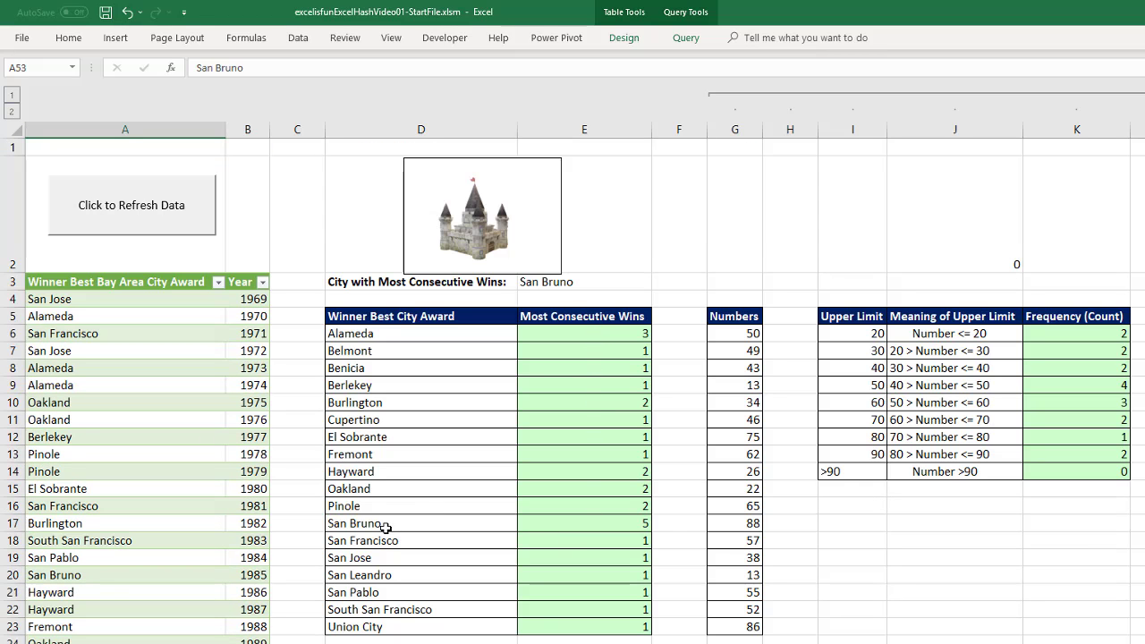
left_click_drag(380, 525, 557, 523)
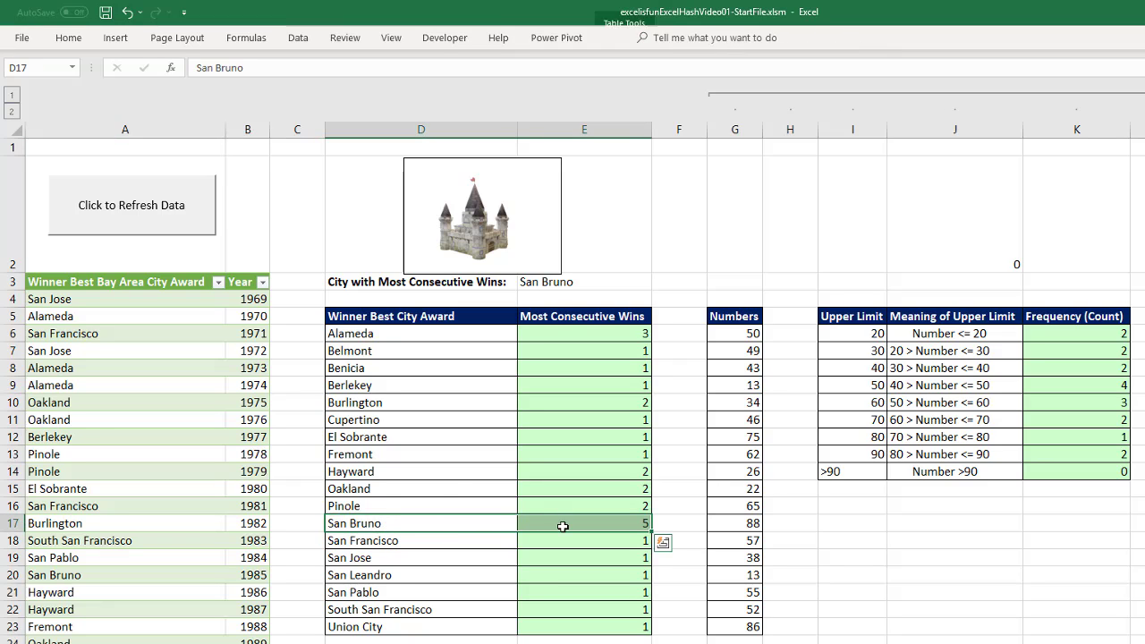